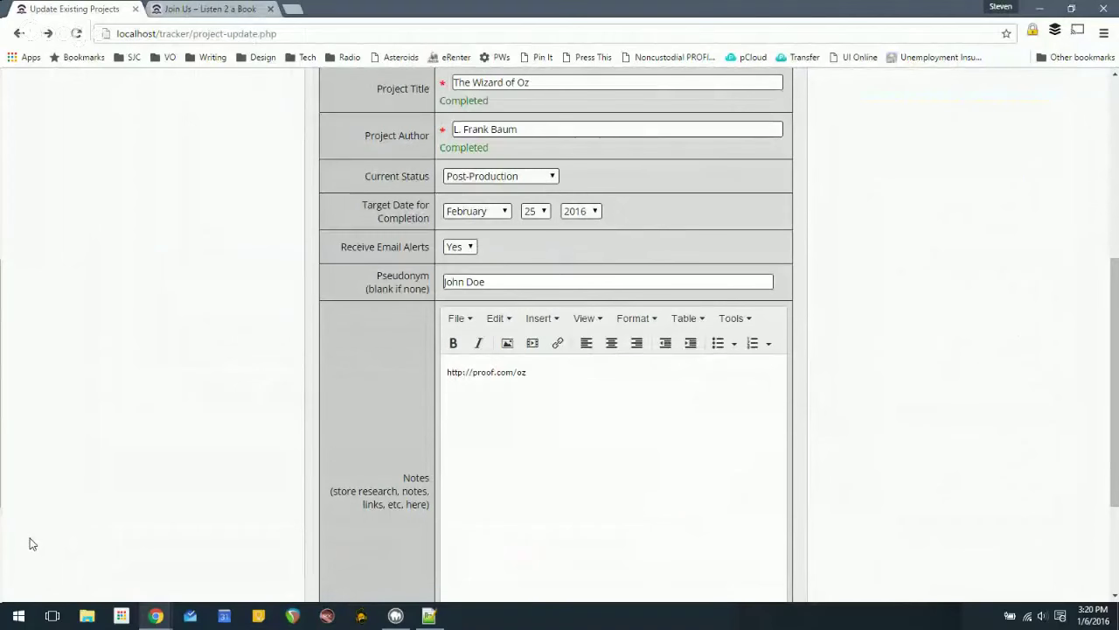
# Return to the dashboard and open the project details update form for The Wizard of Oz.
pyautogui.scroll(5, 29, 544)
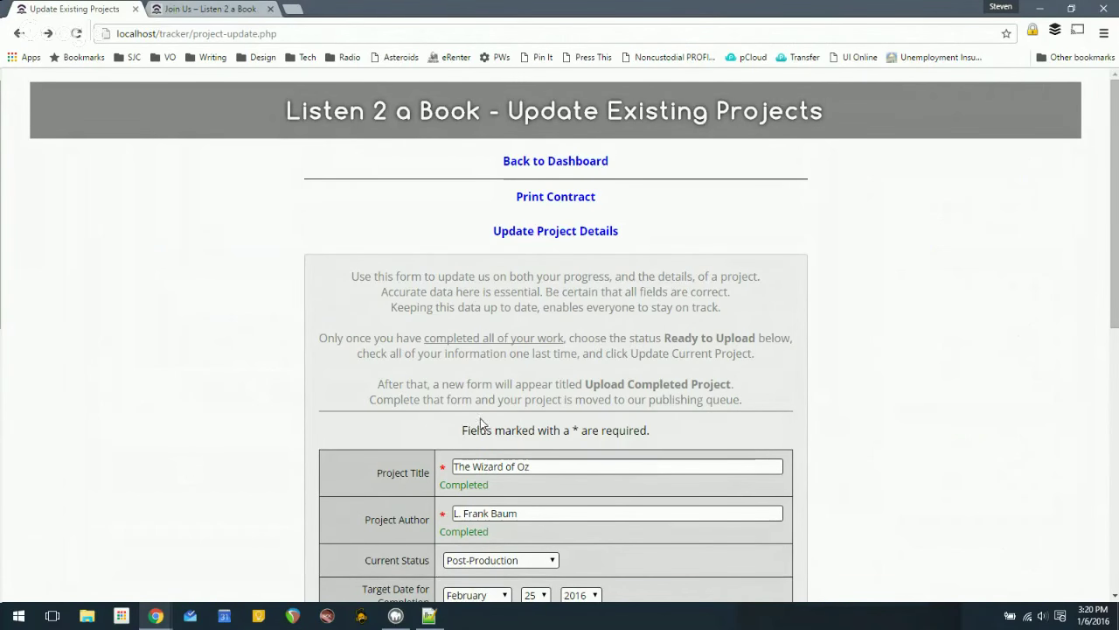
pyautogui.click(603, 162)
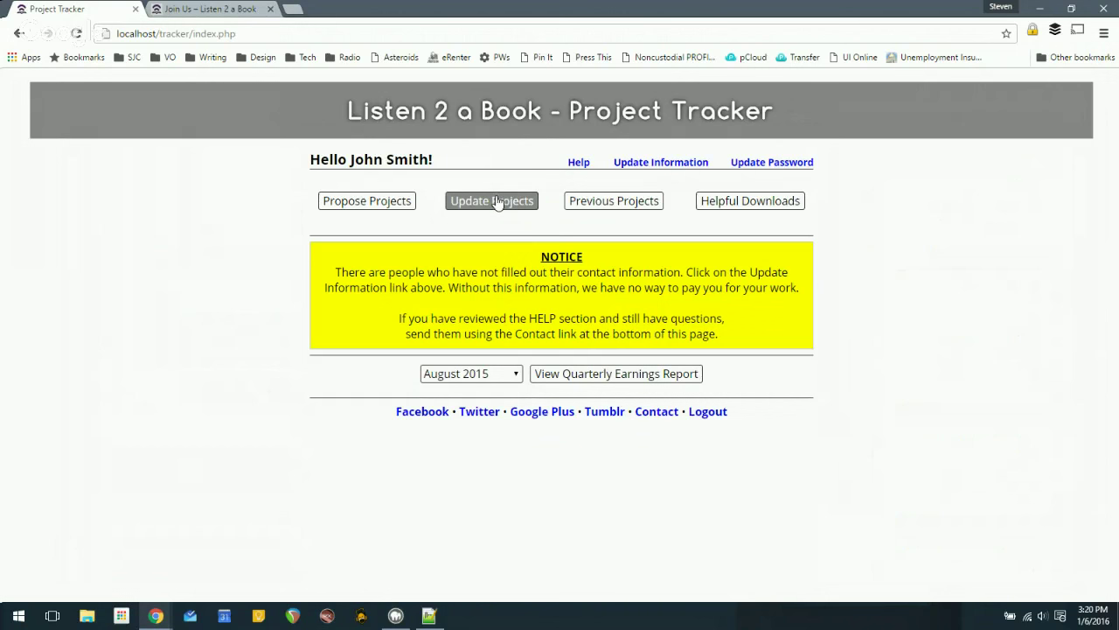
pyautogui.click(498, 203)
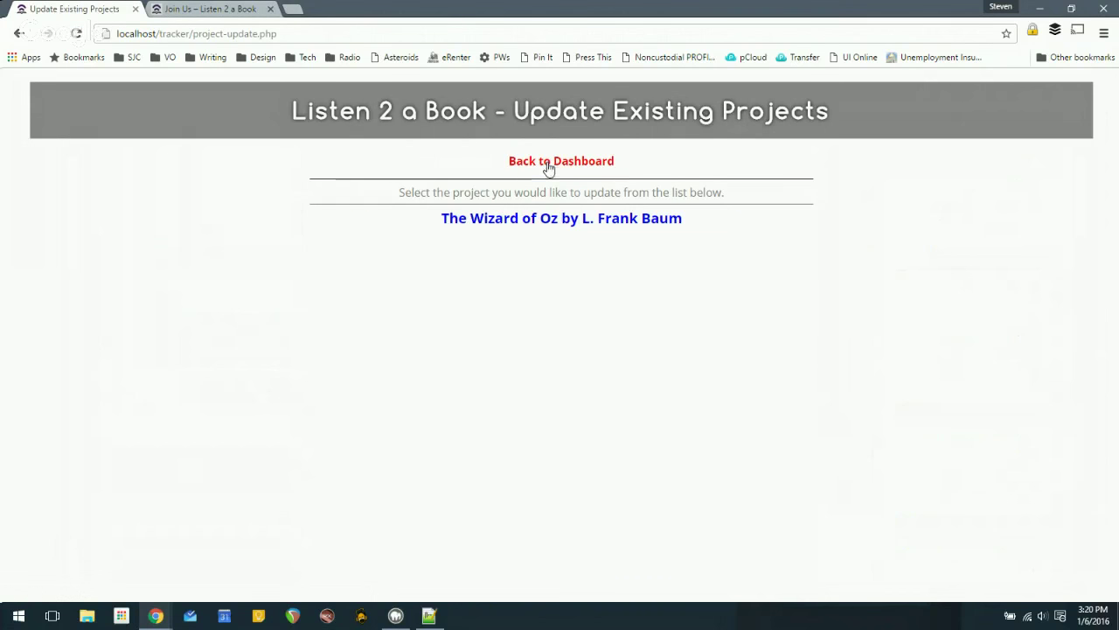
pyautogui.click(549, 168)
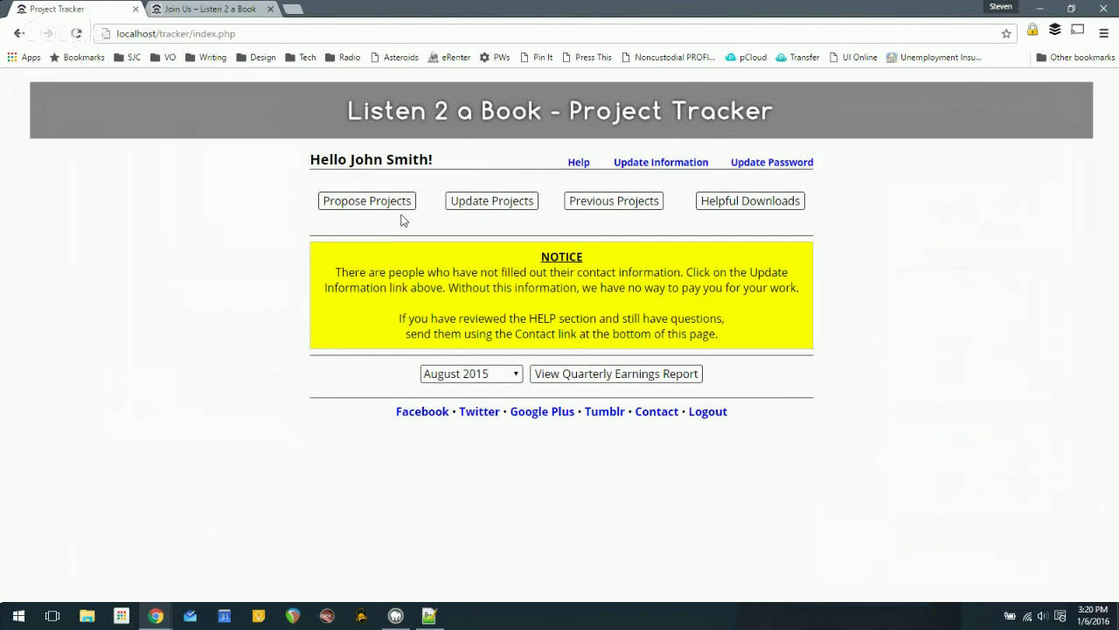
pyautogui.click(470, 212)
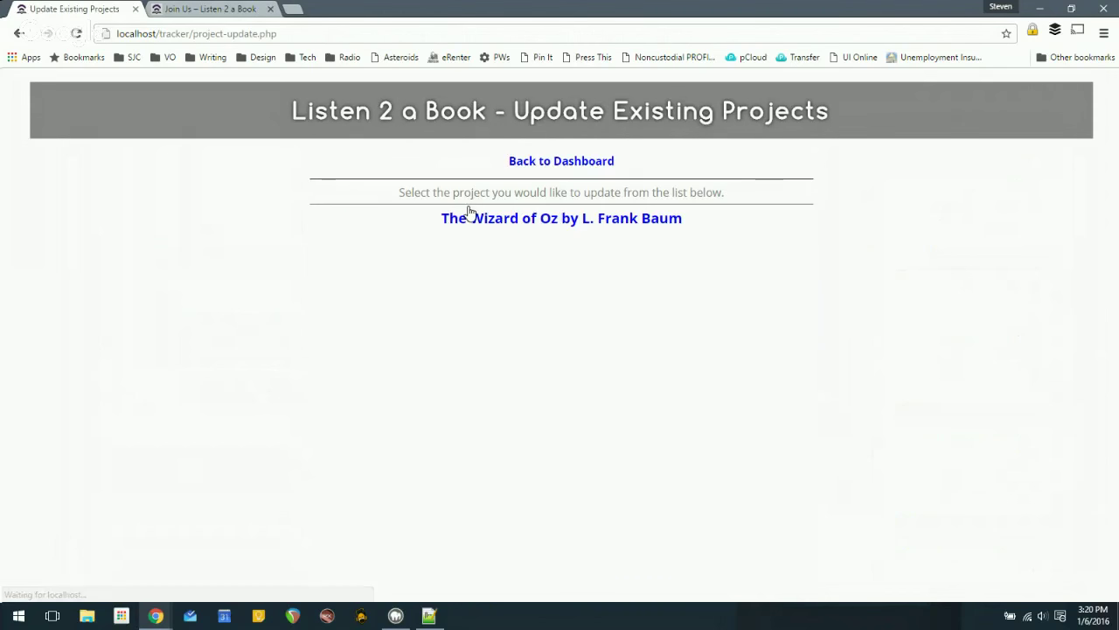
pyautogui.click(485, 220)
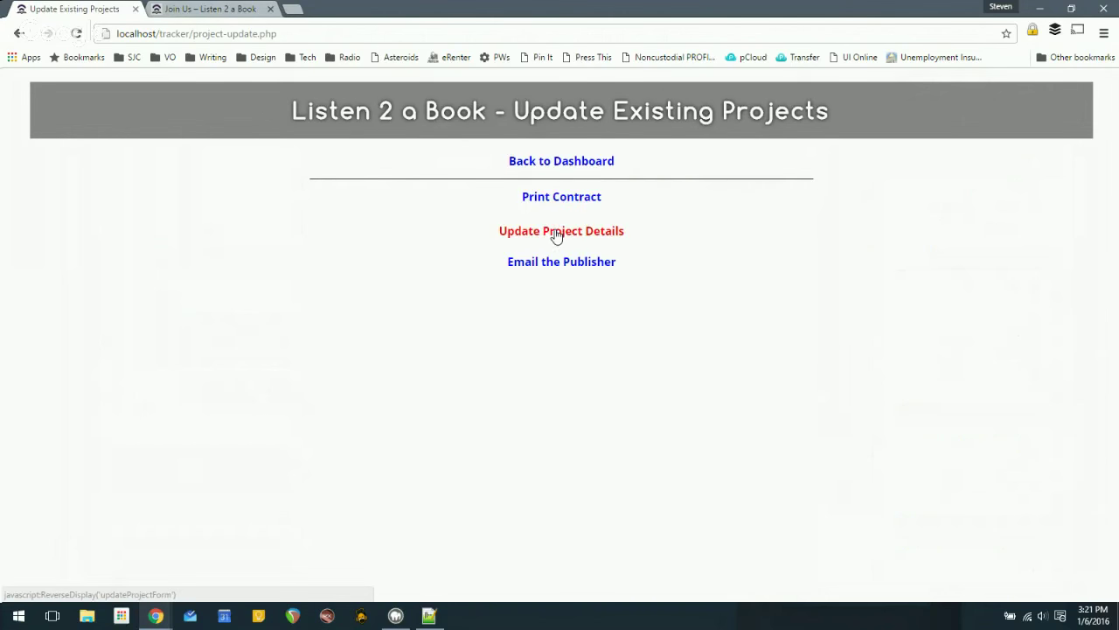
pyautogui.click(554, 233)
# Examine the form's status, target date, email alerts, pseudonym and notes fields for The Wizard of Oz.
pyautogui.scroll(-3, 828, 317)
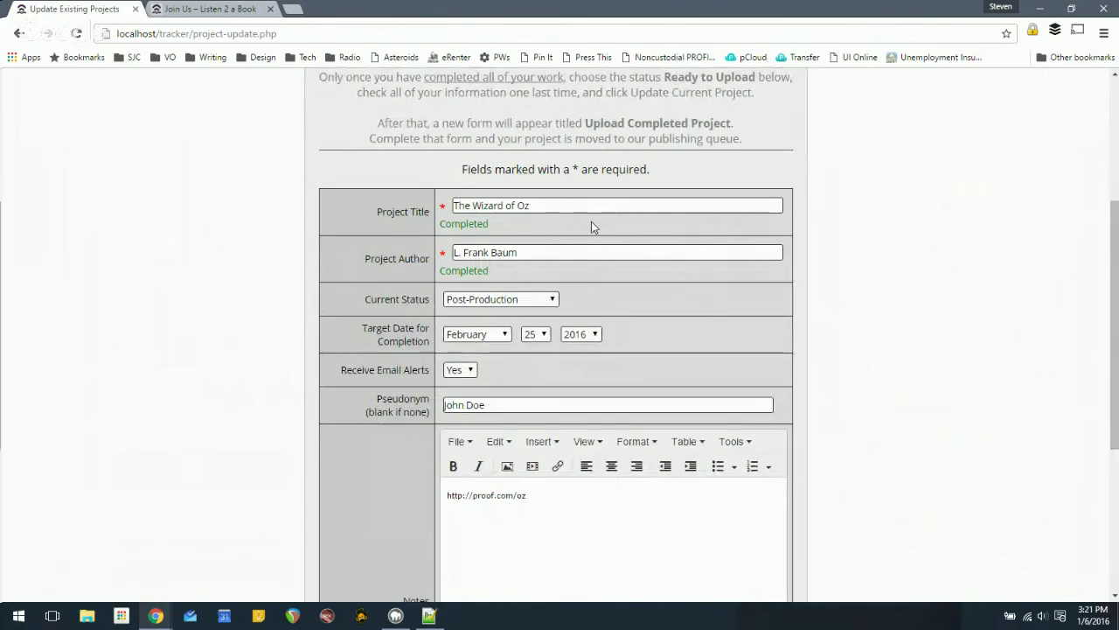
pyautogui.scroll(-2, 551, 249)
pyautogui.click(551, 179)
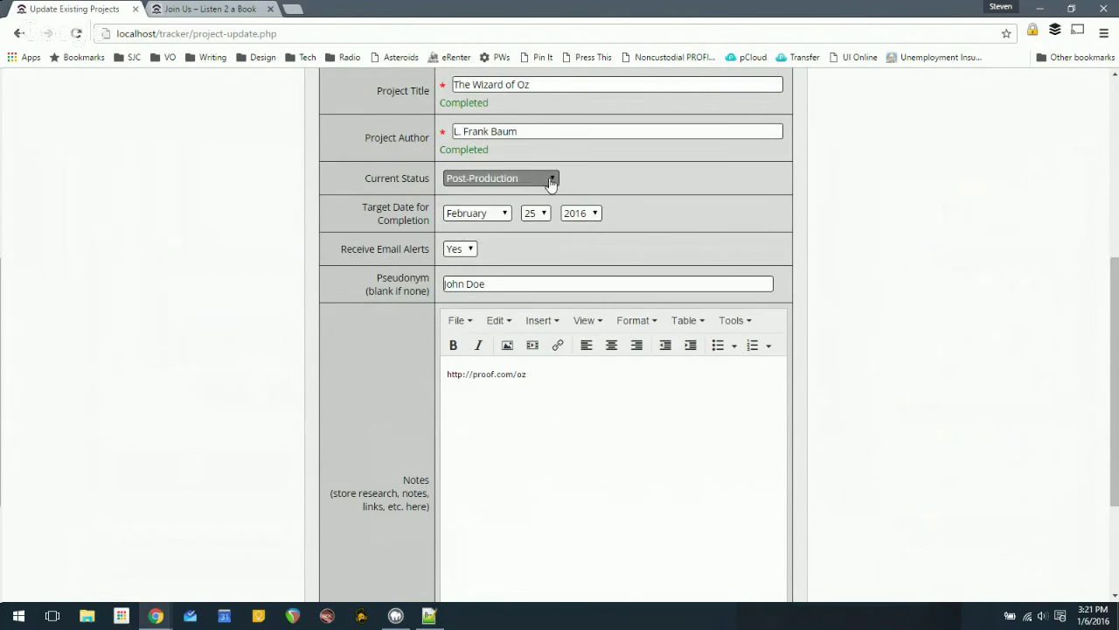
pyautogui.click(600, 178)
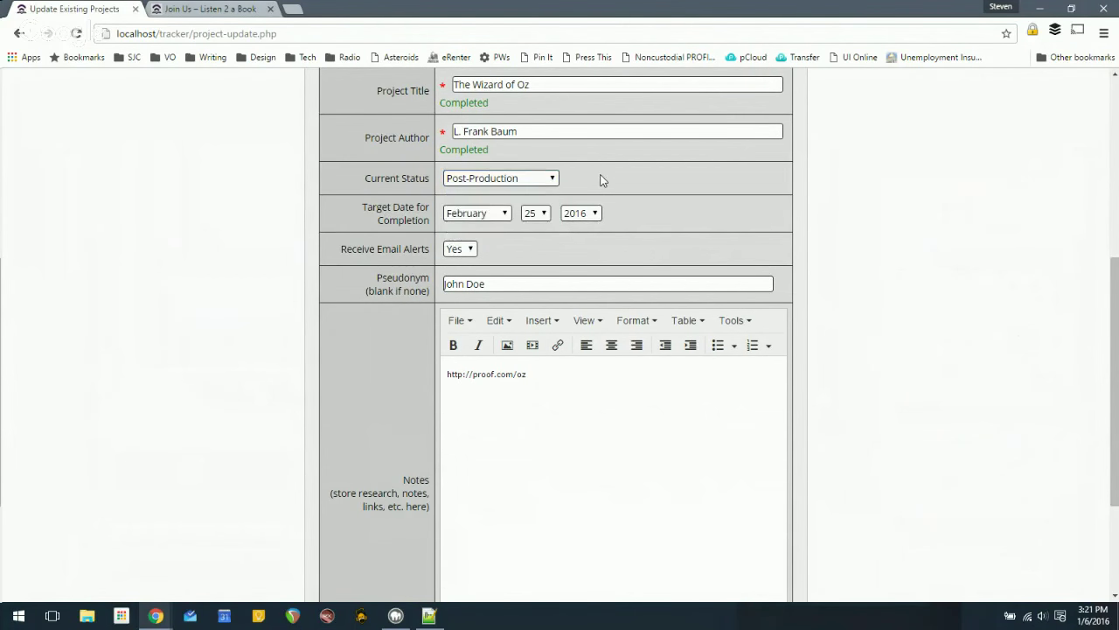
pyautogui.click(540, 215)
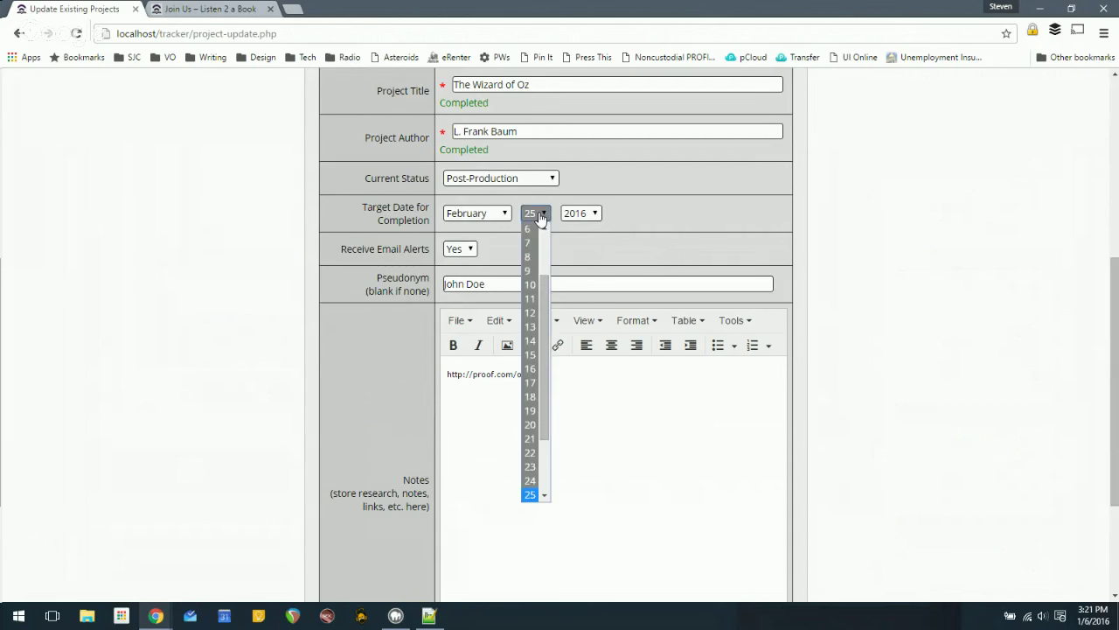
pyautogui.click(539, 215)
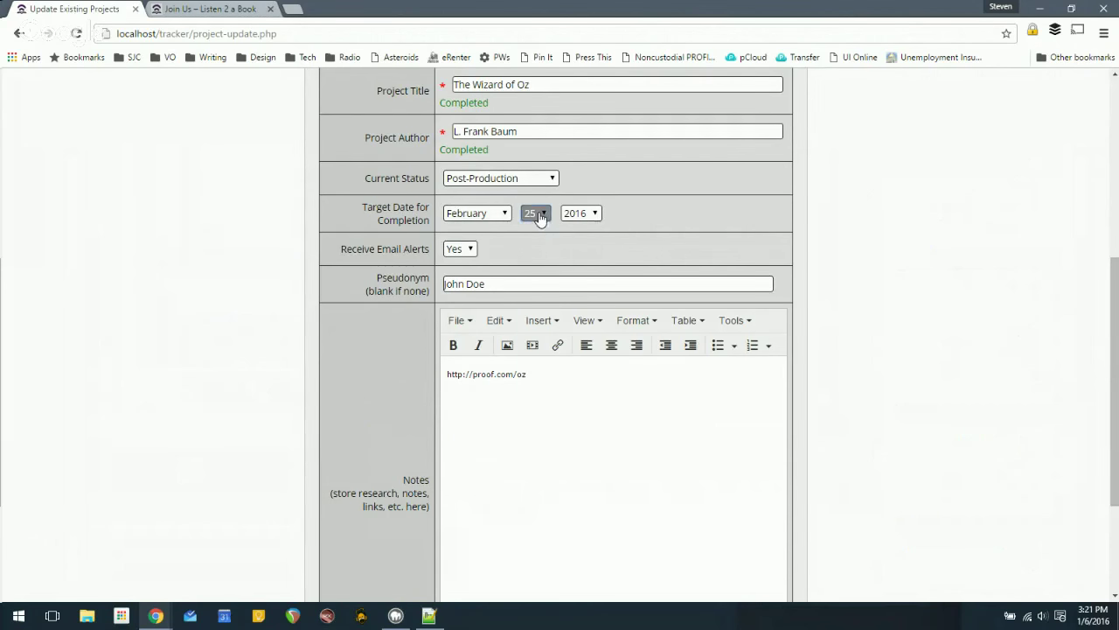
pyautogui.click(470, 250)
pyautogui.click(502, 245)
pyautogui.scroll(-1, 847, 310)
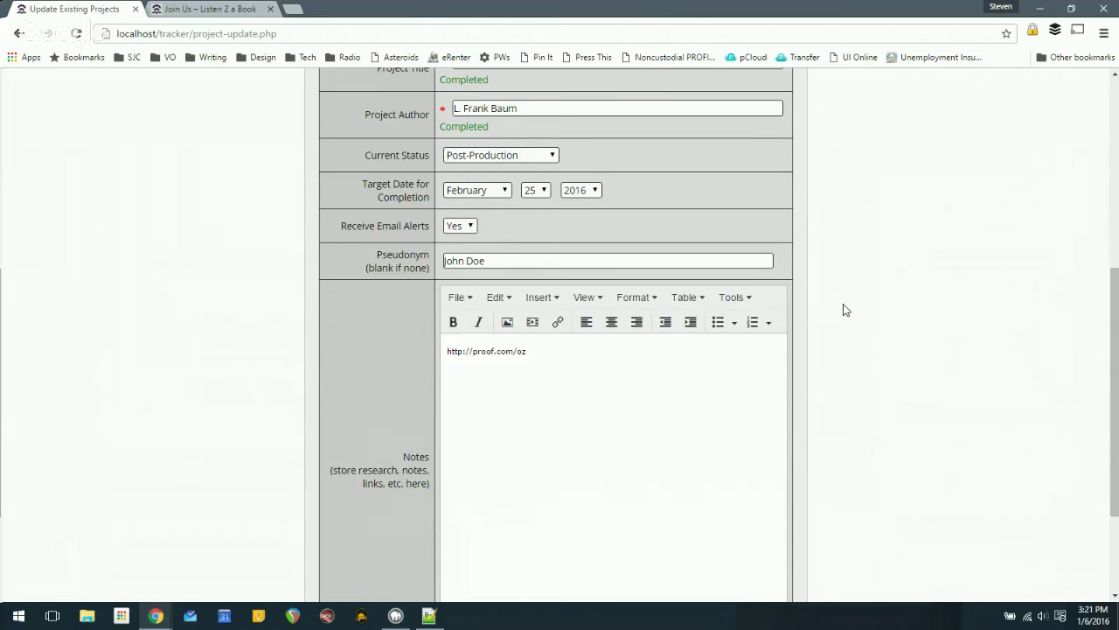
pyautogui.scroll(1, 845, 310)
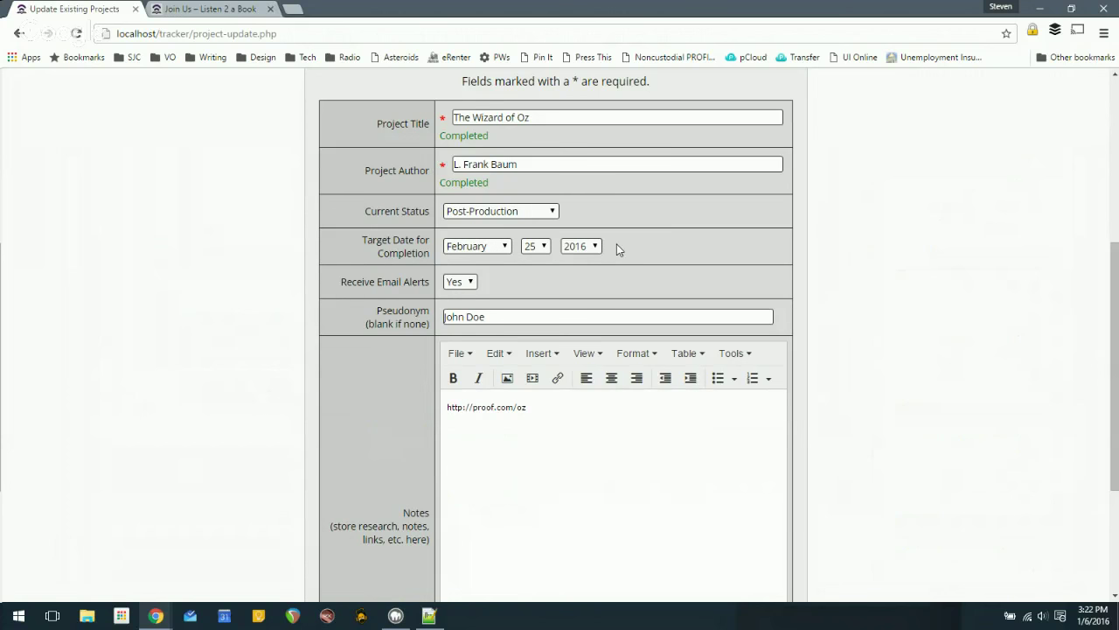
pyautogui.scroll(-1, 617, 244)
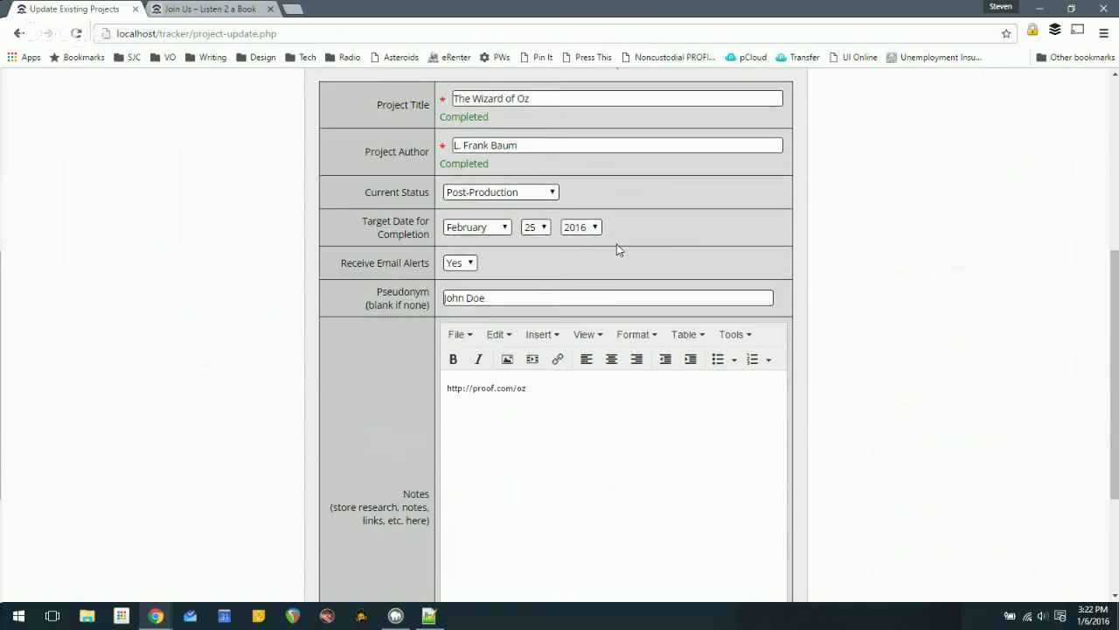
pyautogui.scroll(1, 616, 244)
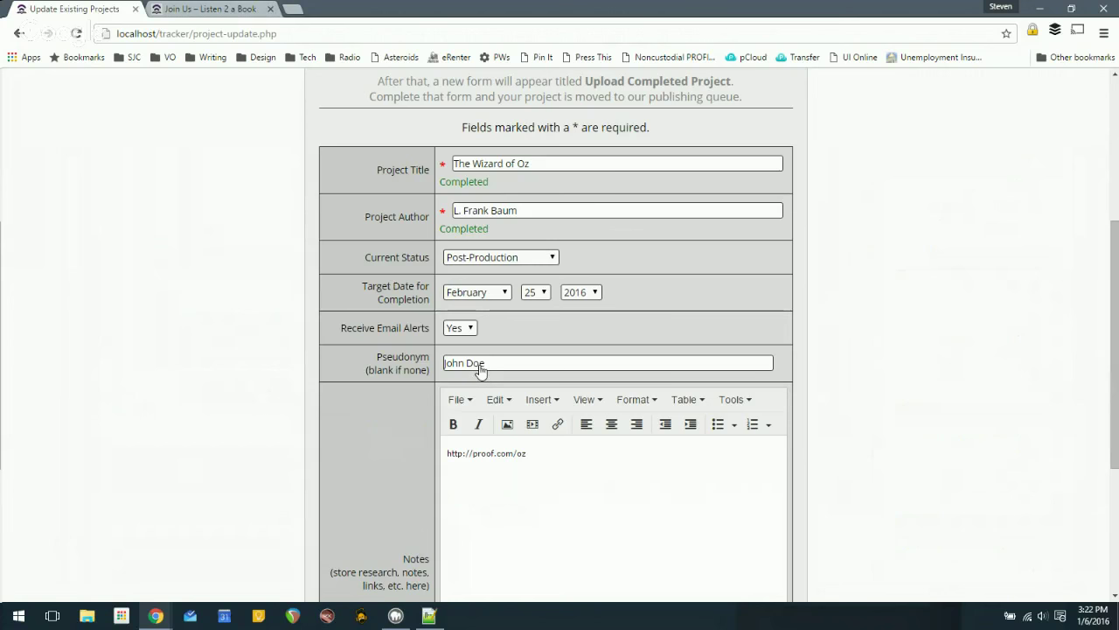
pyautogui.scroll(-1, 347, 450)
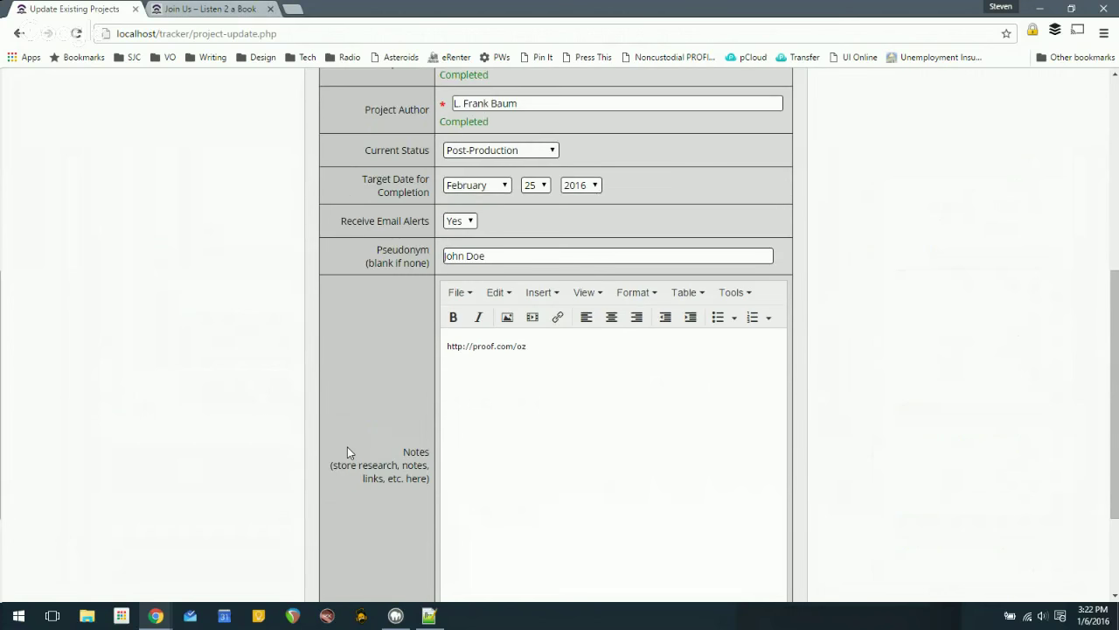
pyautogui.scroll(-1, 347, 452)
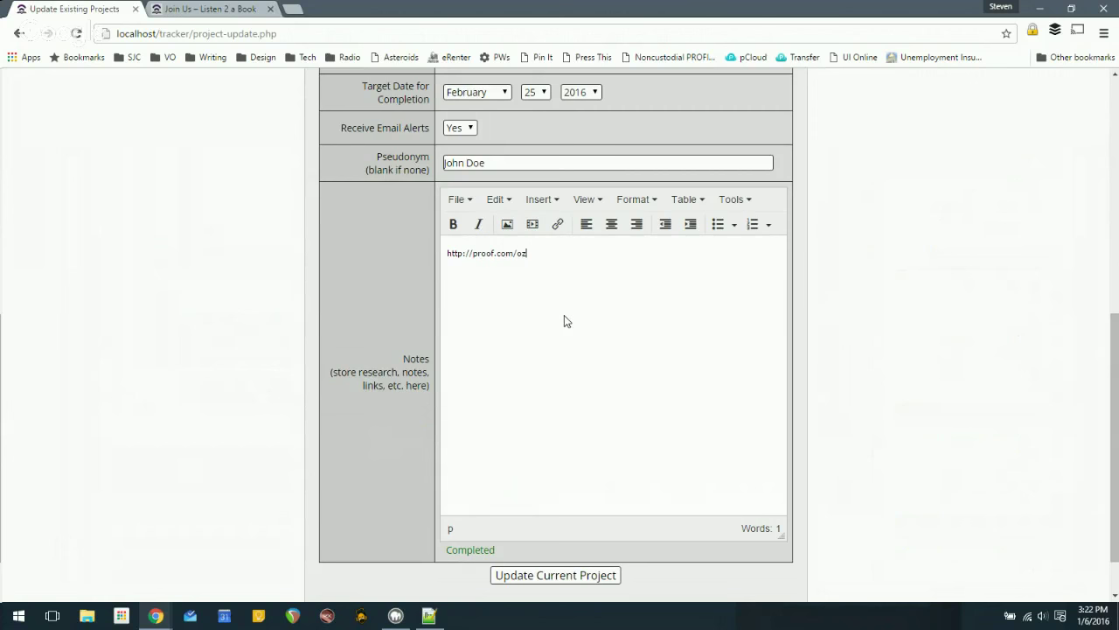
pyautogui.scroll(-1, 564, 321)
pyautogui.scroll(3, 564, 321)
pyautogui.scroll(-3, 564, 315)
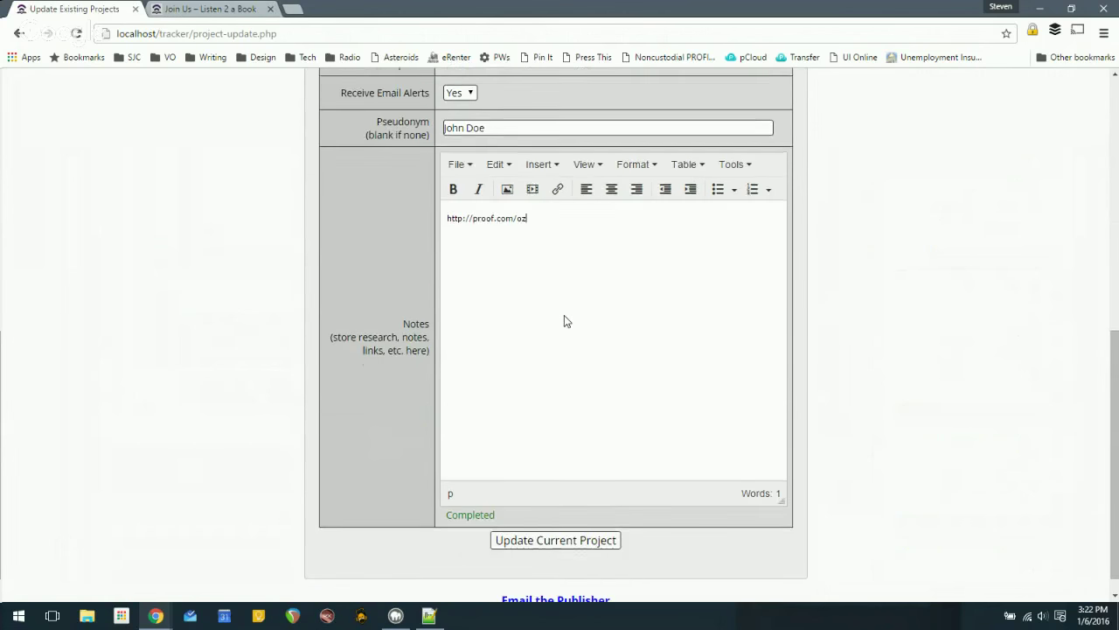
# Set the target completion month to March and submit the project update.
pyautogui.scroll(3, 564, 315)
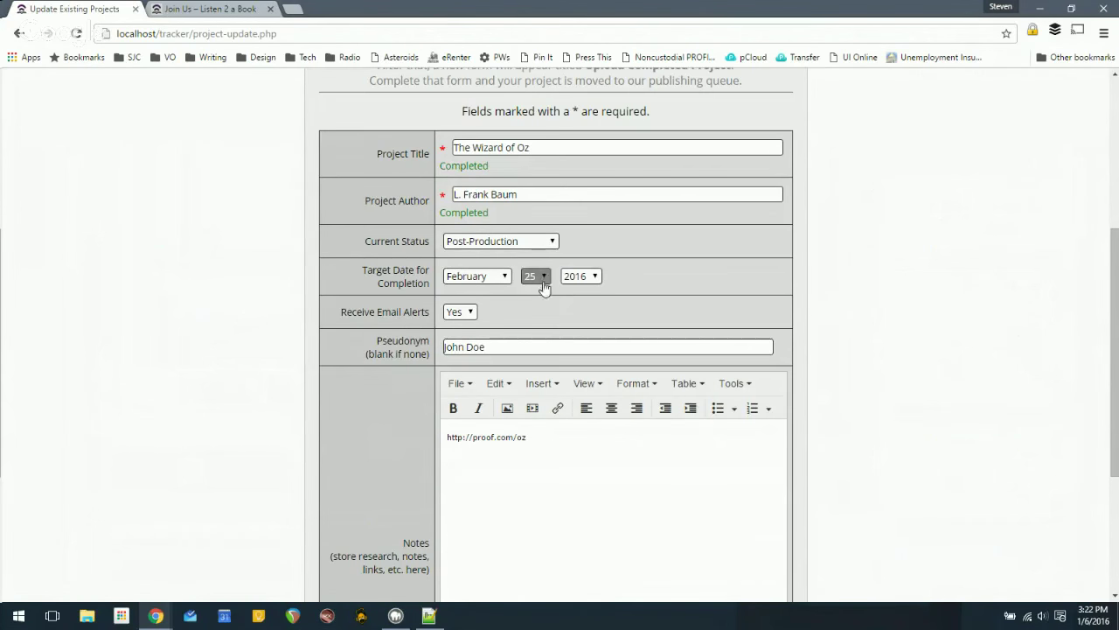
pyautogui.click(500, 278)
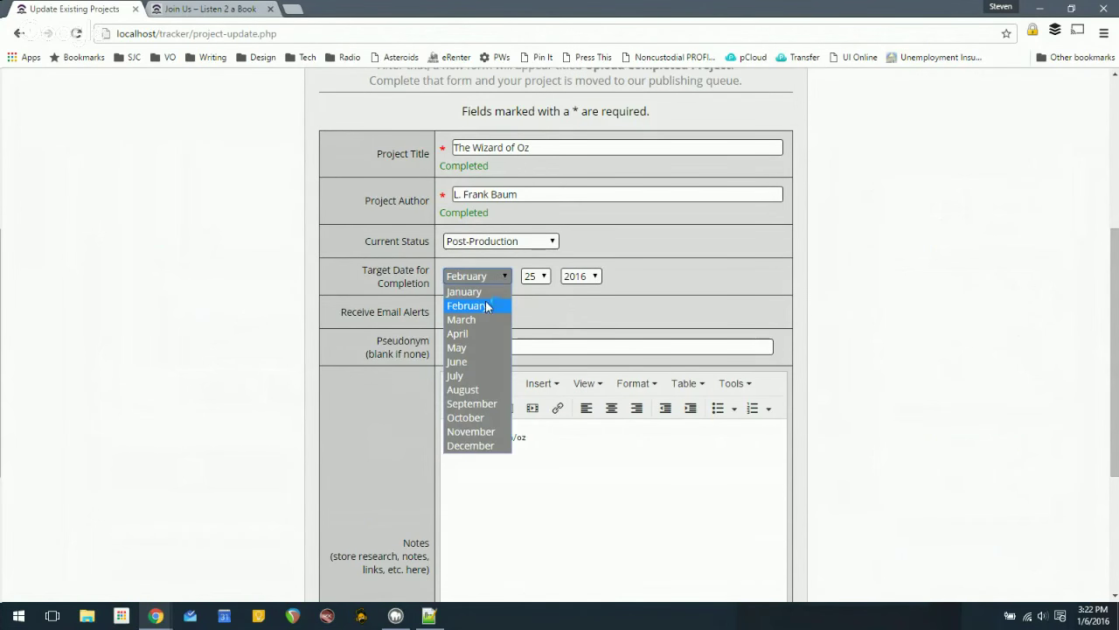
pyautogui.click(480, 318)
pyautogui.scroll(-3, 661, 421)
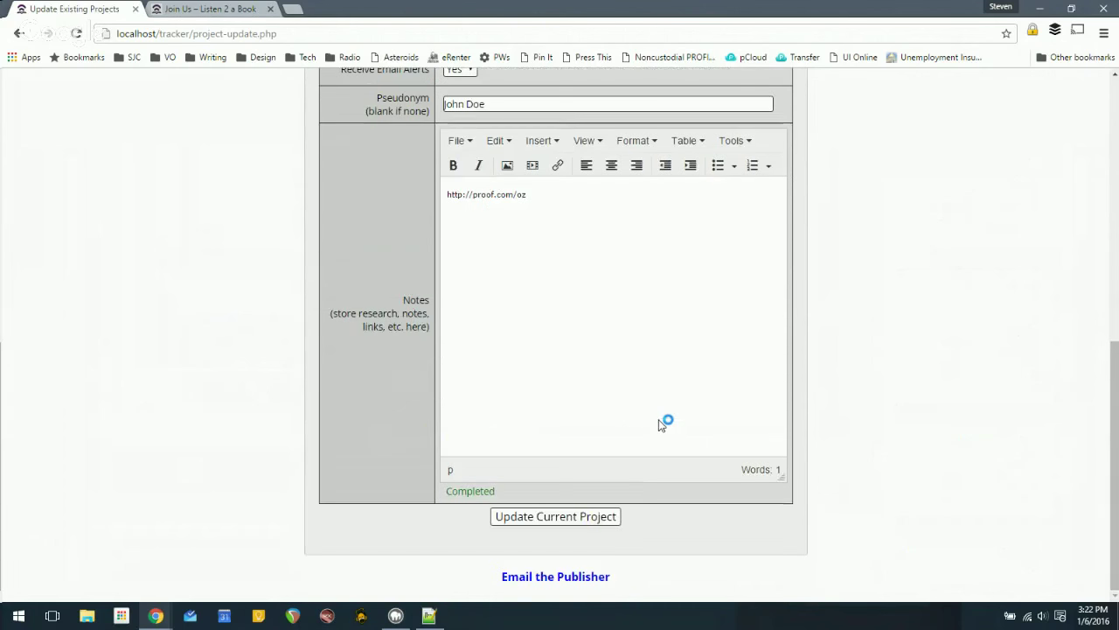
pyautogui.click(609, 516)
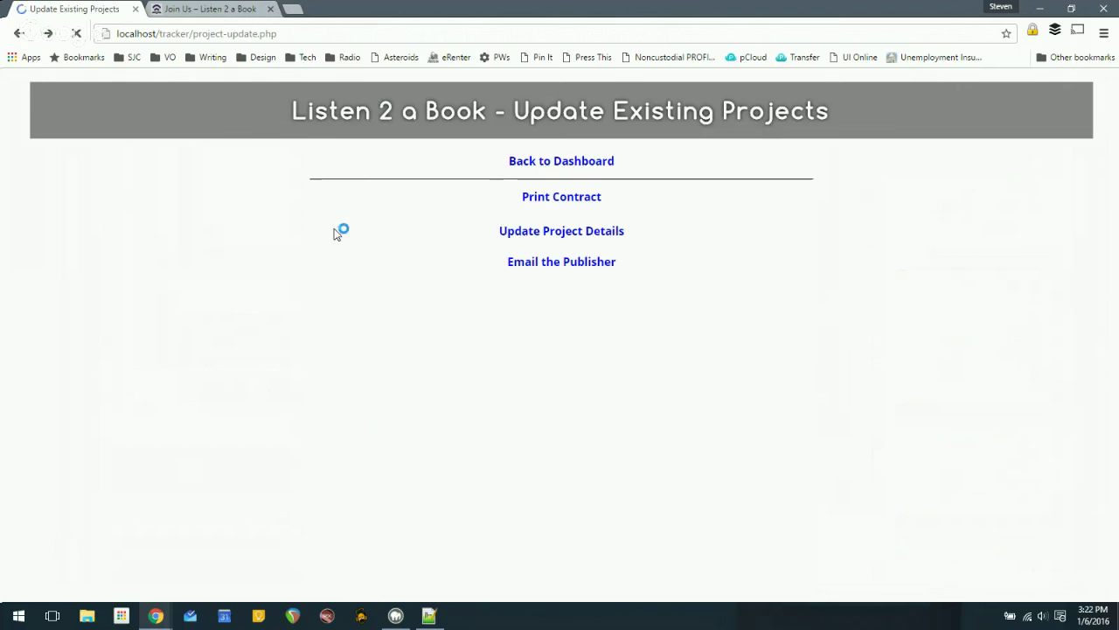
# Reopen the project details form and view the available Current Status options.
pyautogui.click(517, 234)
pyautogui.scroll(-5, 864, 365)
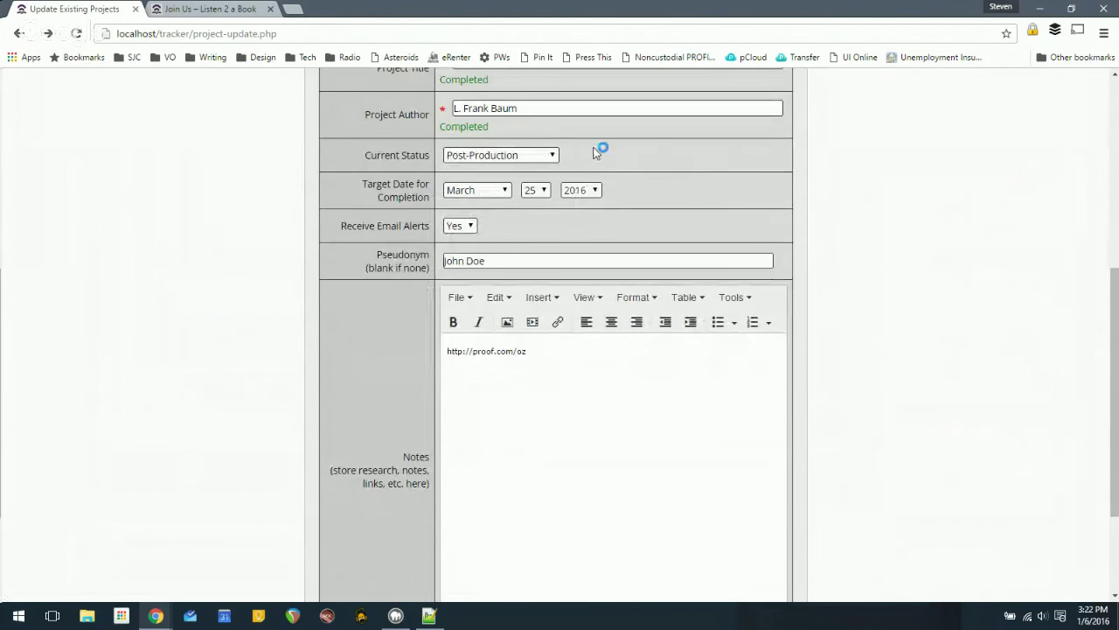
pyautogui.click(552, 156)
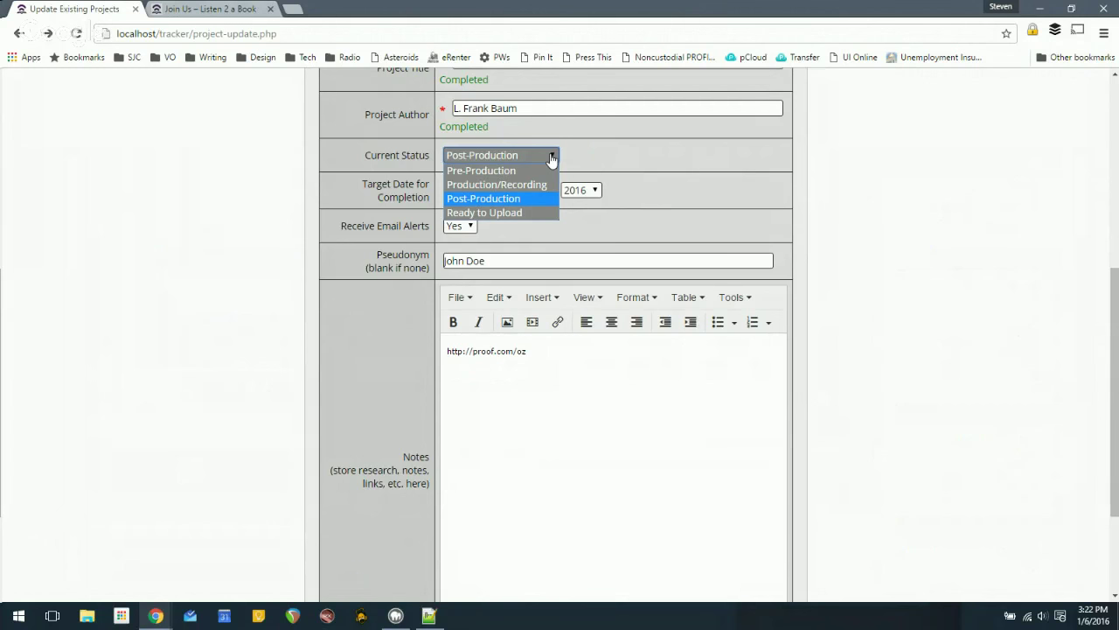
pyautogui.click(584, 157)
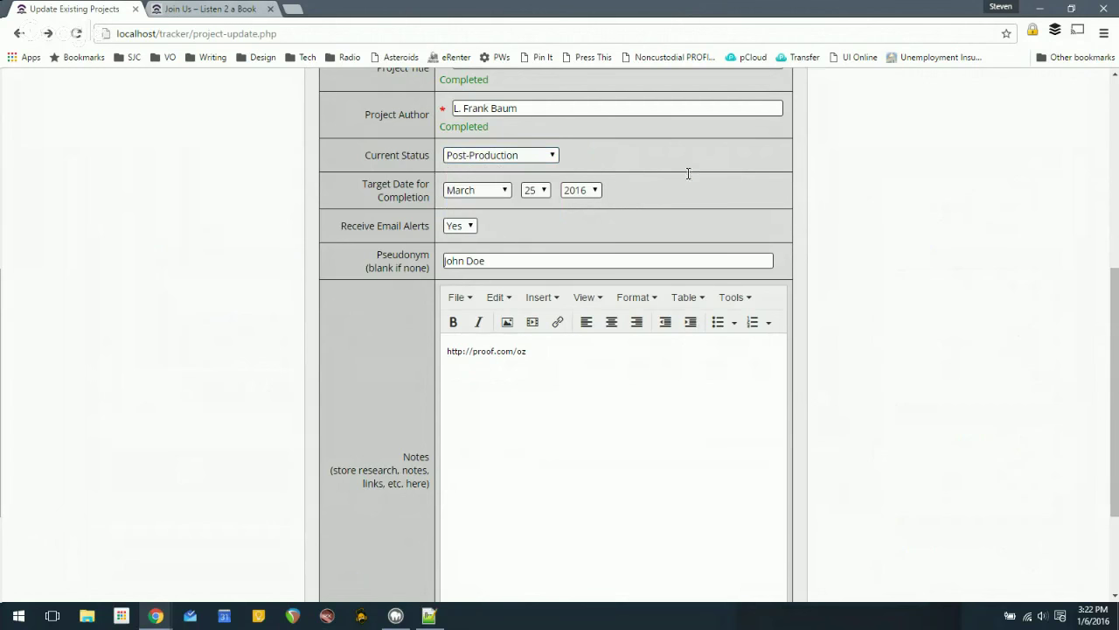
# Review the form's Ready to Upload instructions and project details, and submit the project update again.
pyautogui.scroll(3, 892, 194)
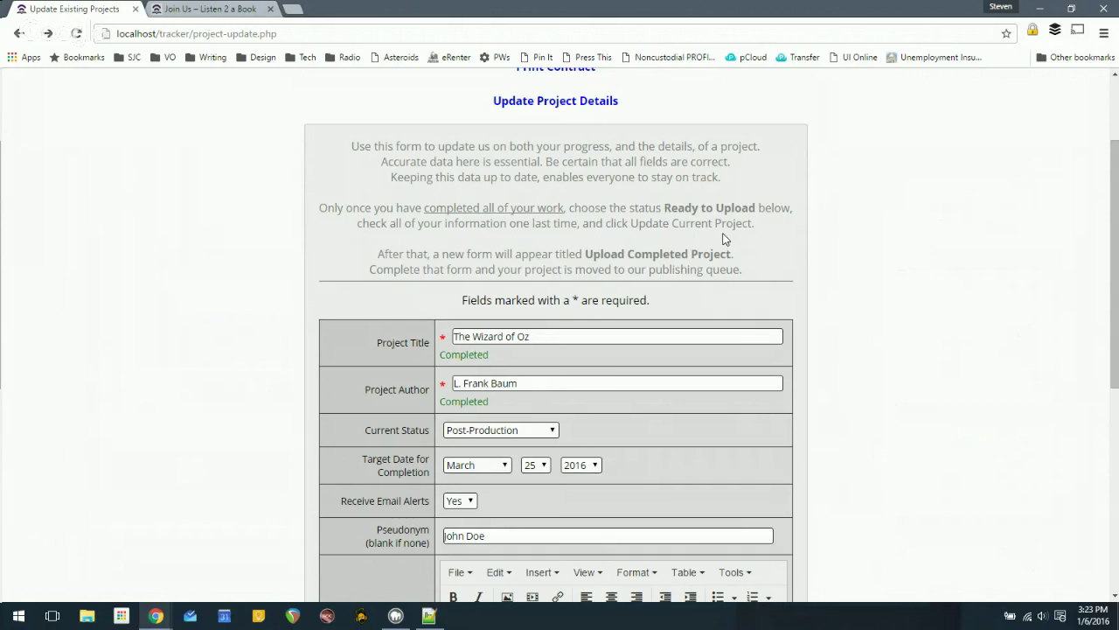
pyautogui.scroll(-2, 723, 239)
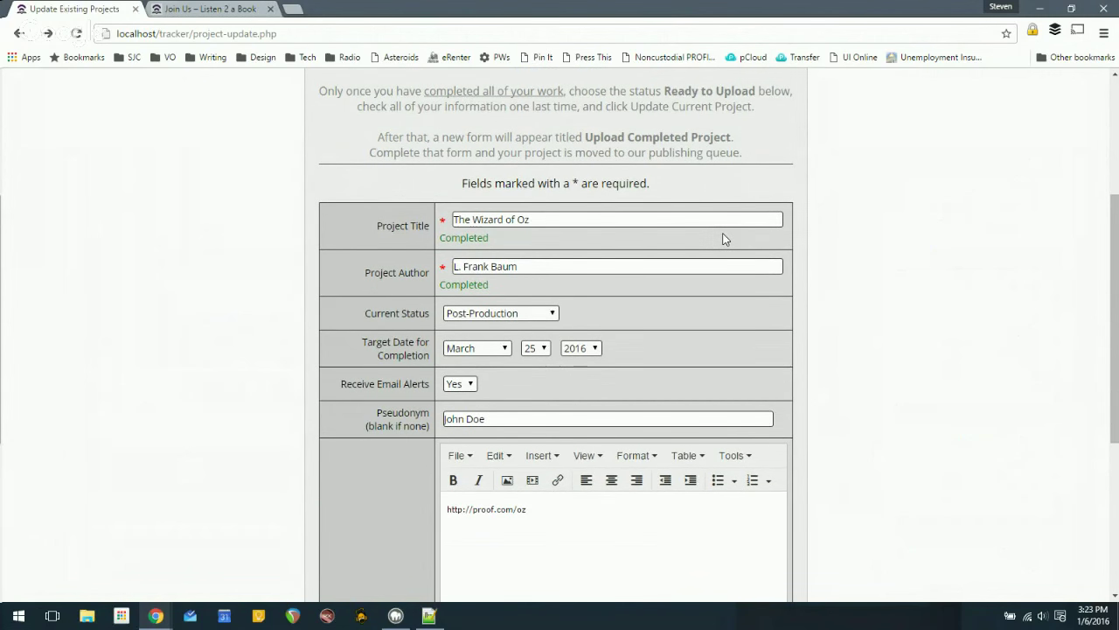
pyautogui.scroll(-2, 723, 239)
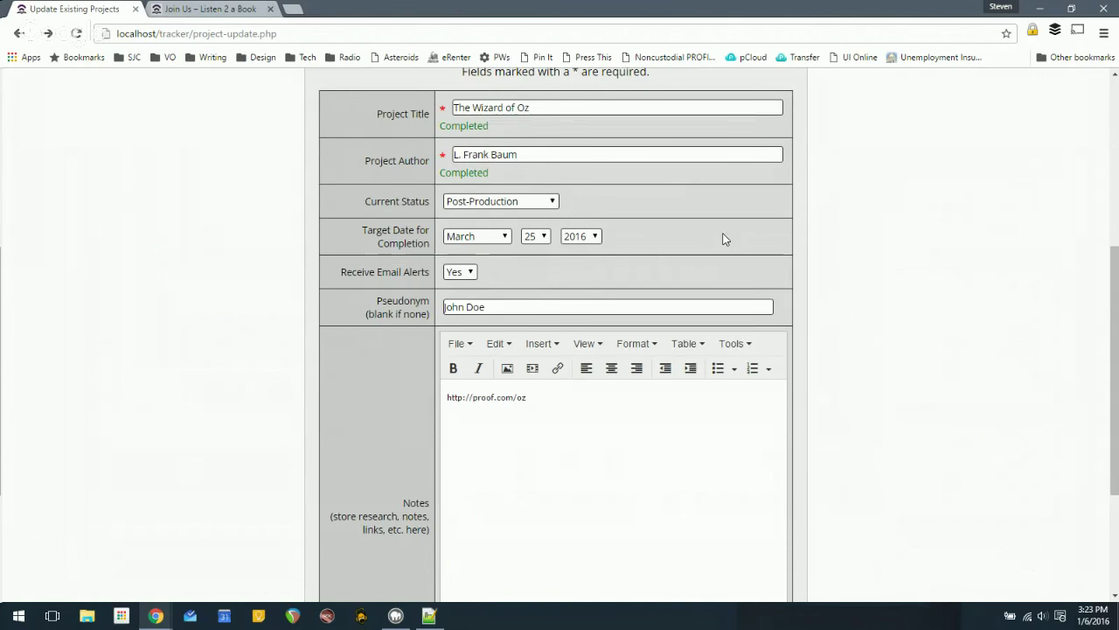
pyautogui.scroll(-4, 724, 239)
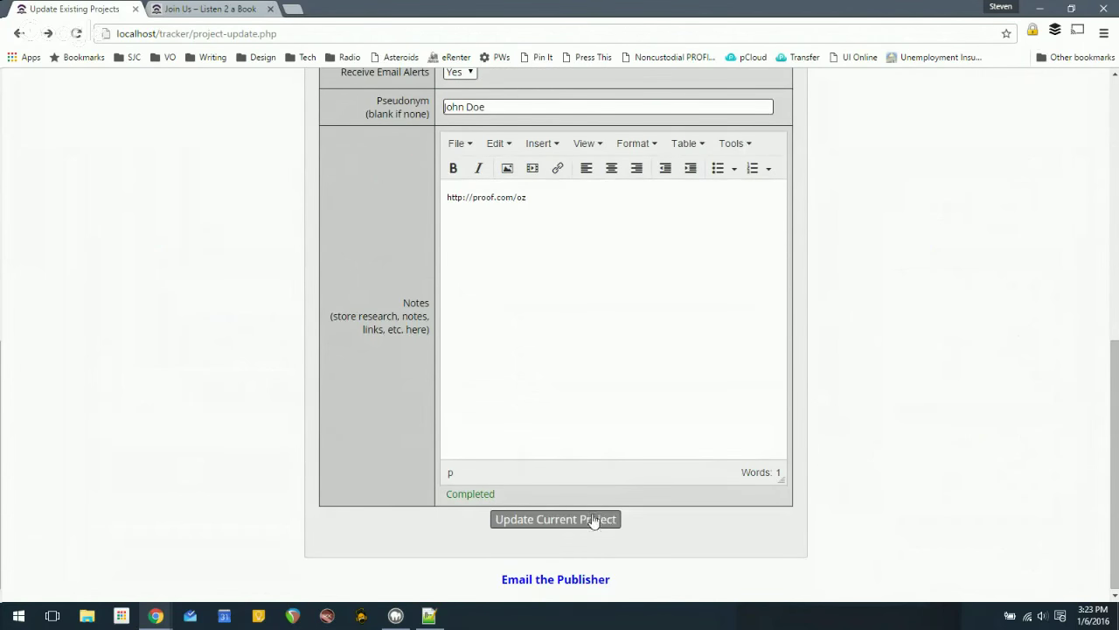
pyautogui.click(545, 522)
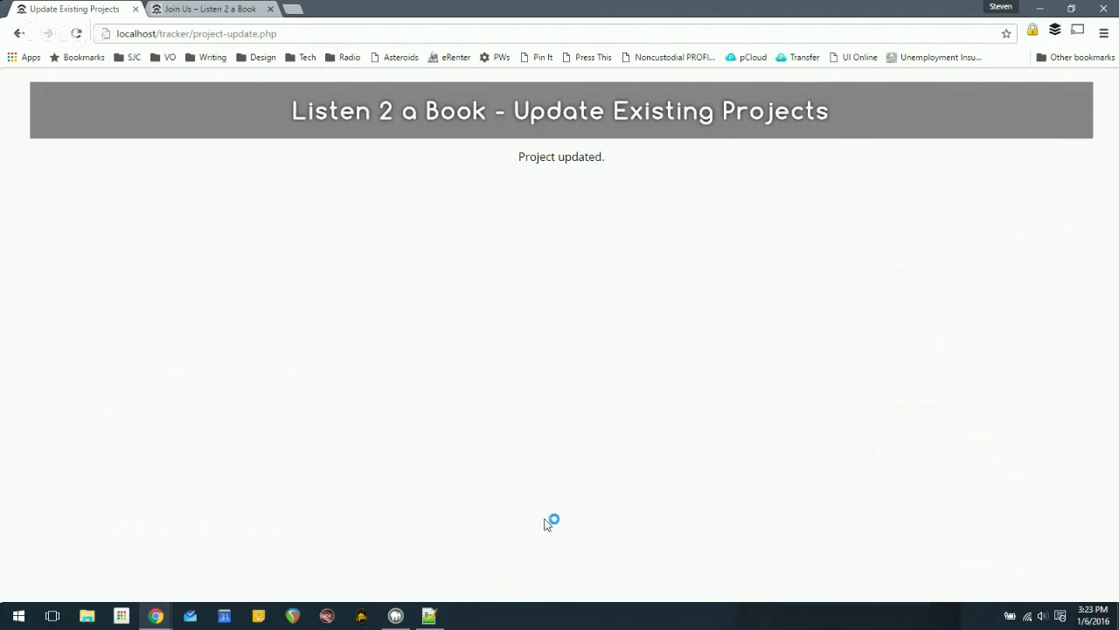
# Go back to the project details form and set the Current Status to Ready to Upload.
pyautogui.click(18, 33)
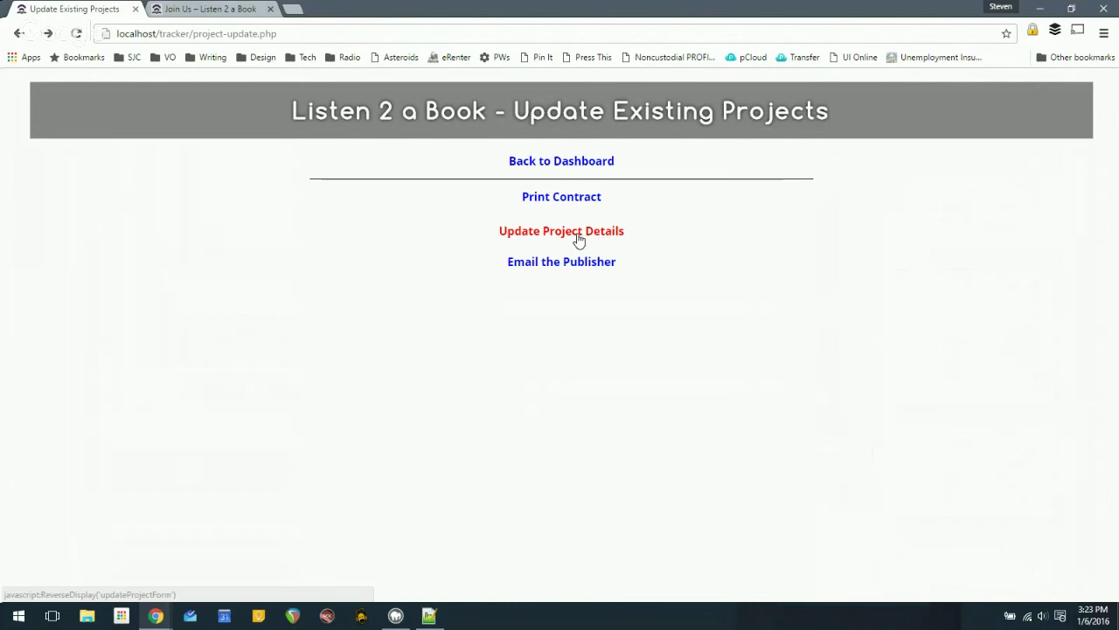
pyautogui.click(577, 237)
pyautogui.scroll(-8, 865, 383)
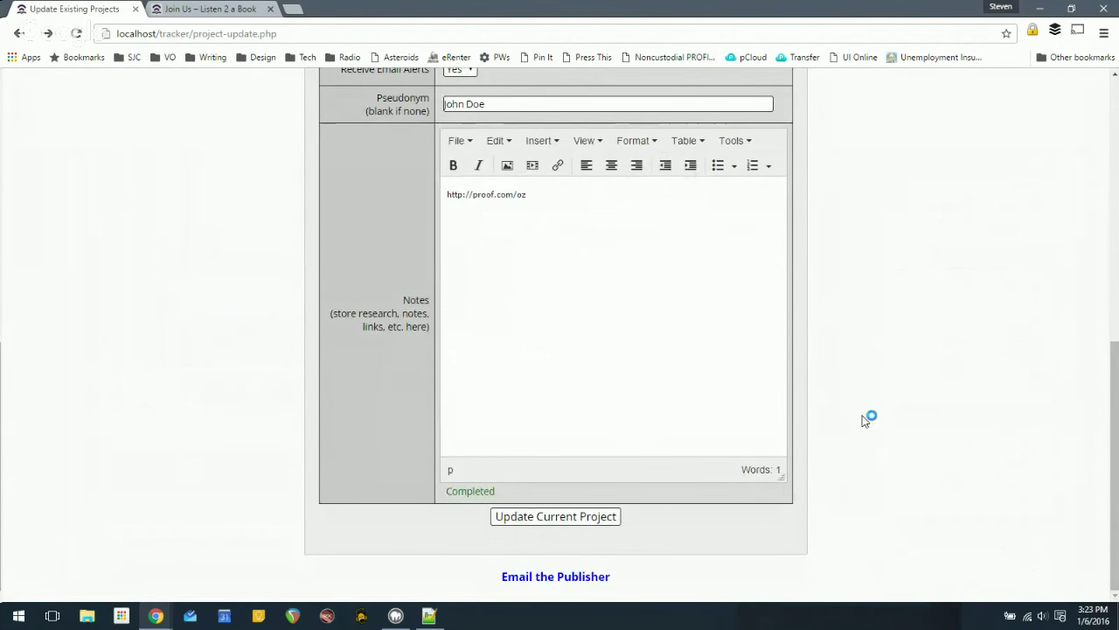
pyautogui.scroll(2, 866, 416)
pyautogui.scroll(1, 866, 418)
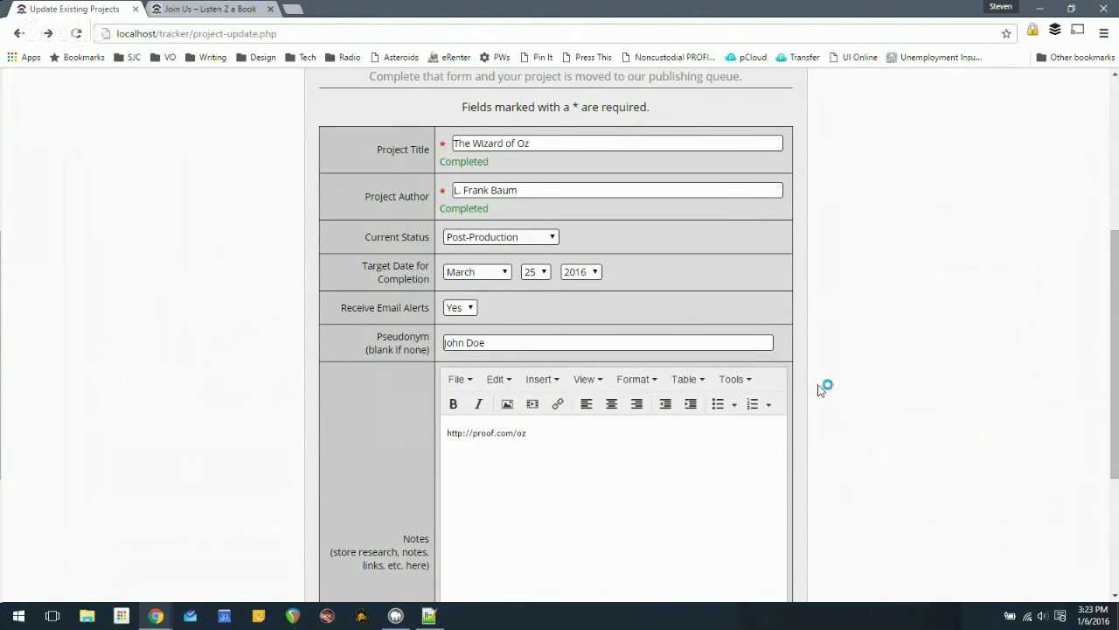
pyautogui.click(556, 238)
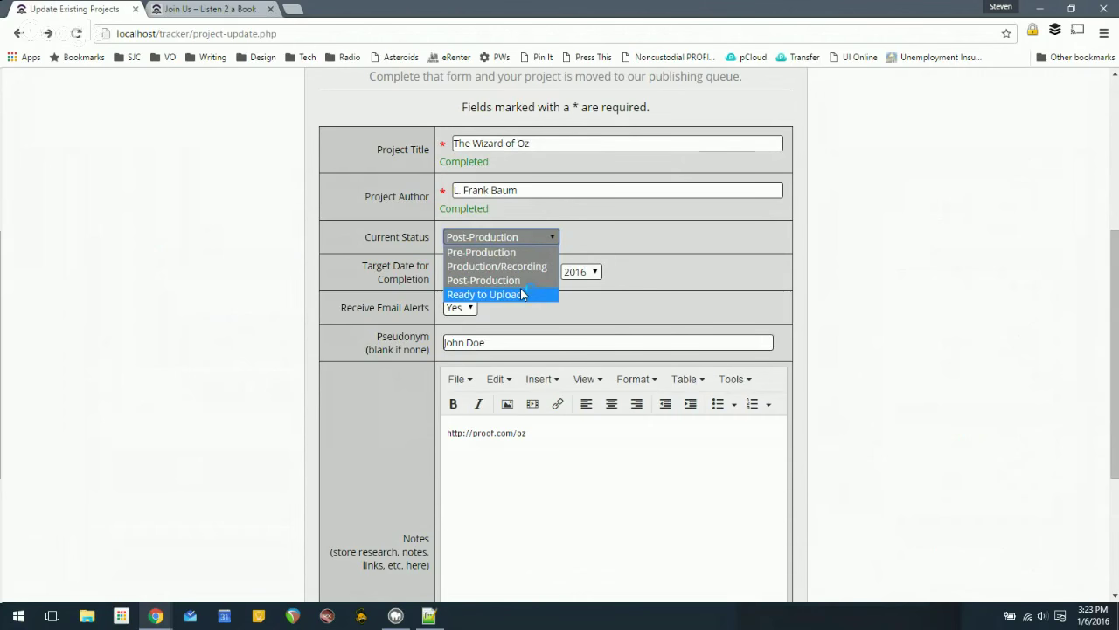
pyautogui.click(520, 290)
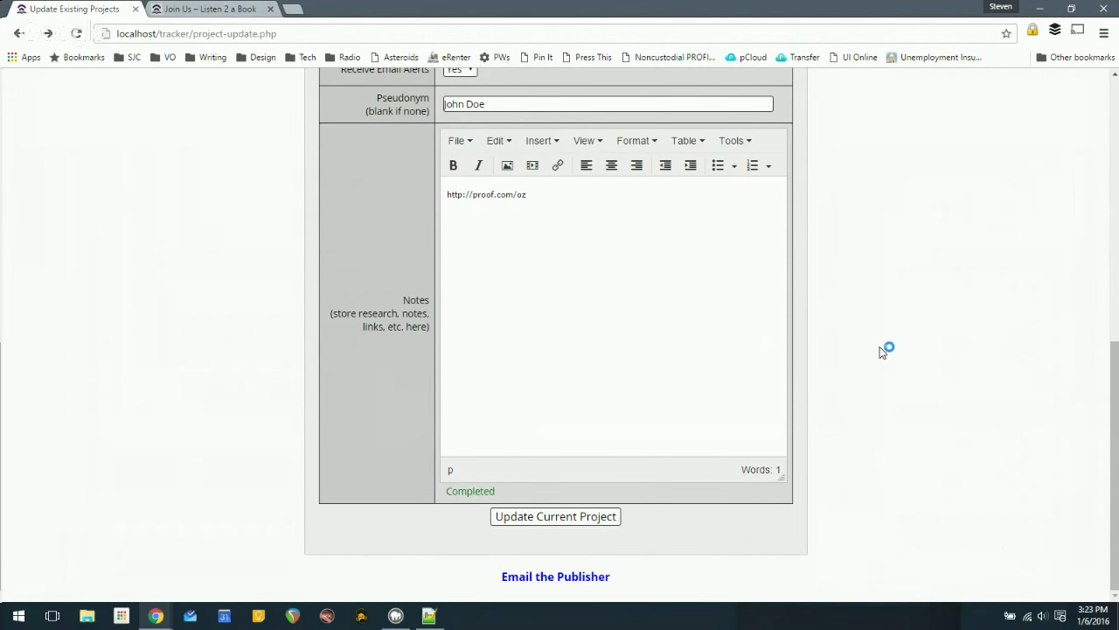
# Submit the project update, return to the project details form and review its entries from the notes up to the title.
pyautogui.click(609, 522)
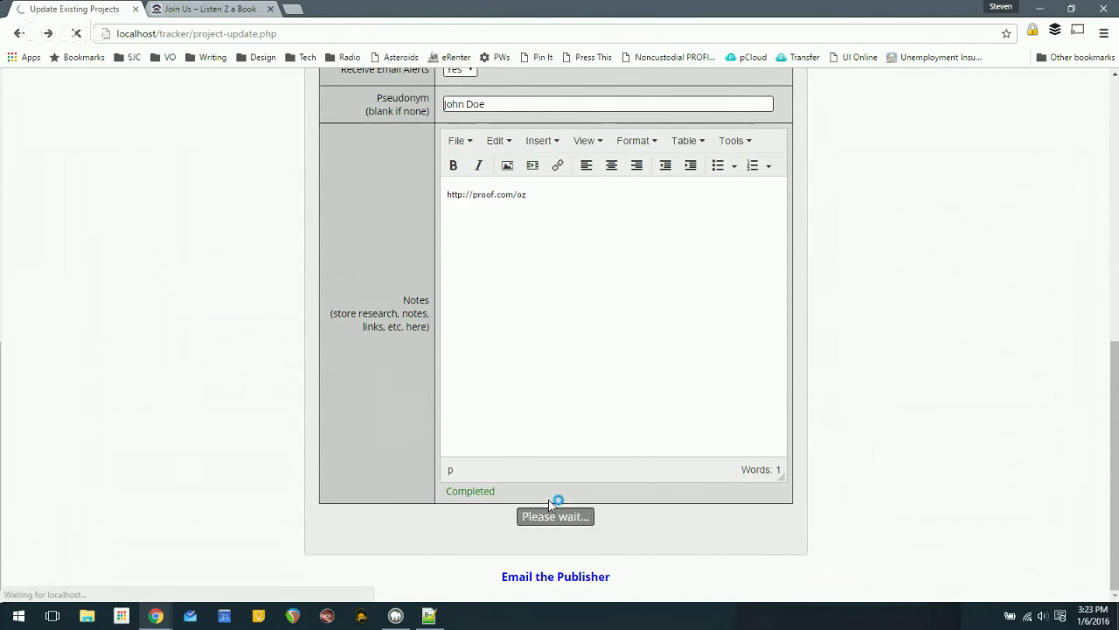
pyautogui.click(18, 35)
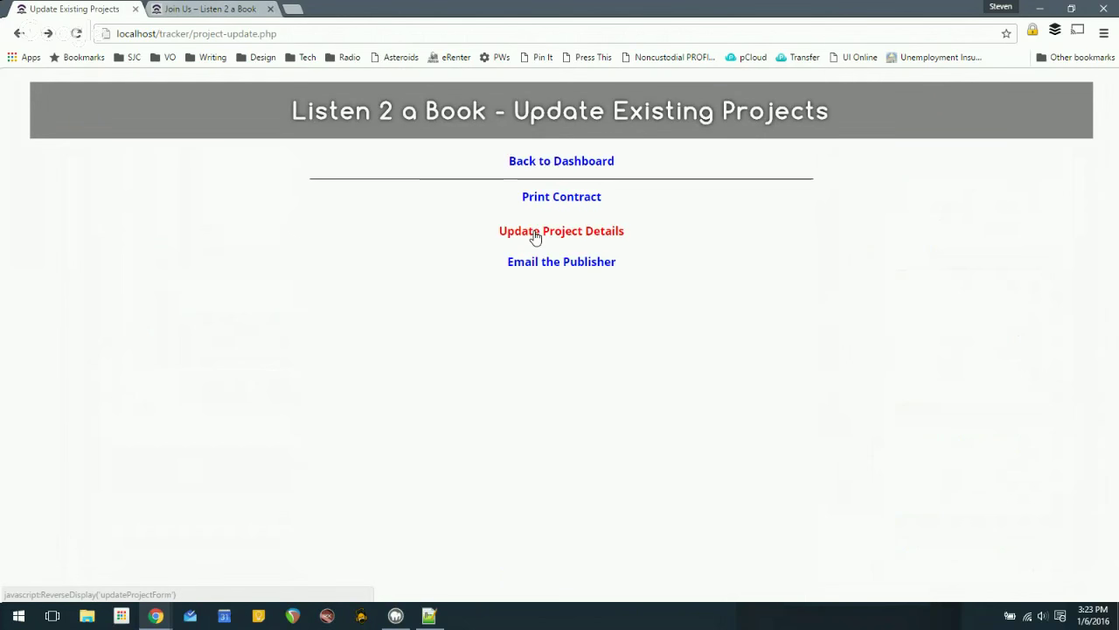
pyautogui.click(537, 236)
pyautogui.scroll(-10, 901, 344)
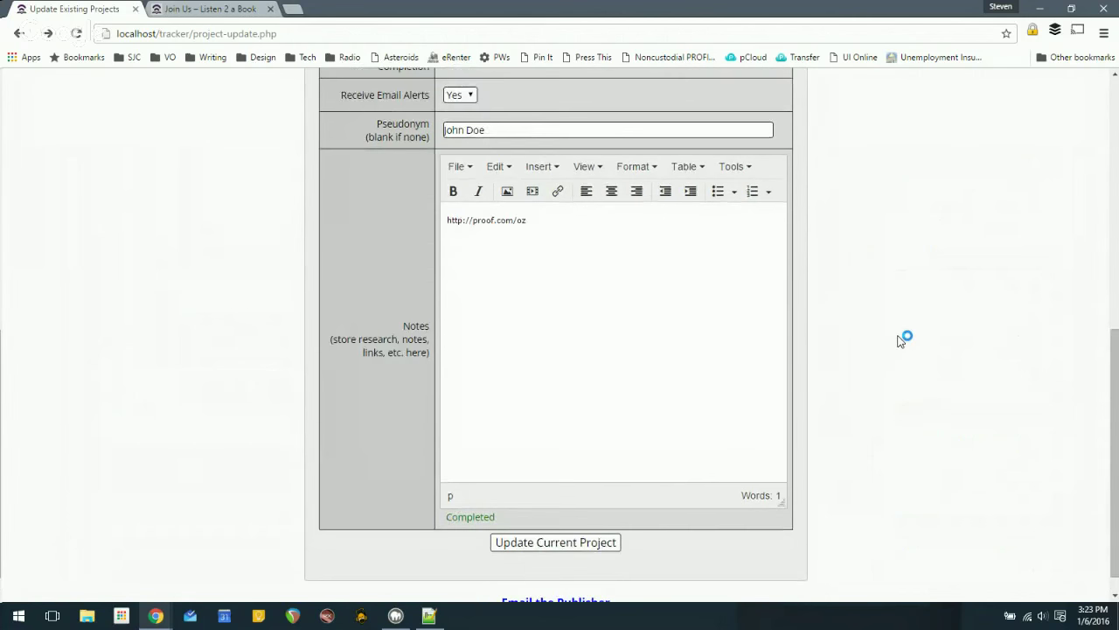
pyautogui.scroll(5, 901, 341)
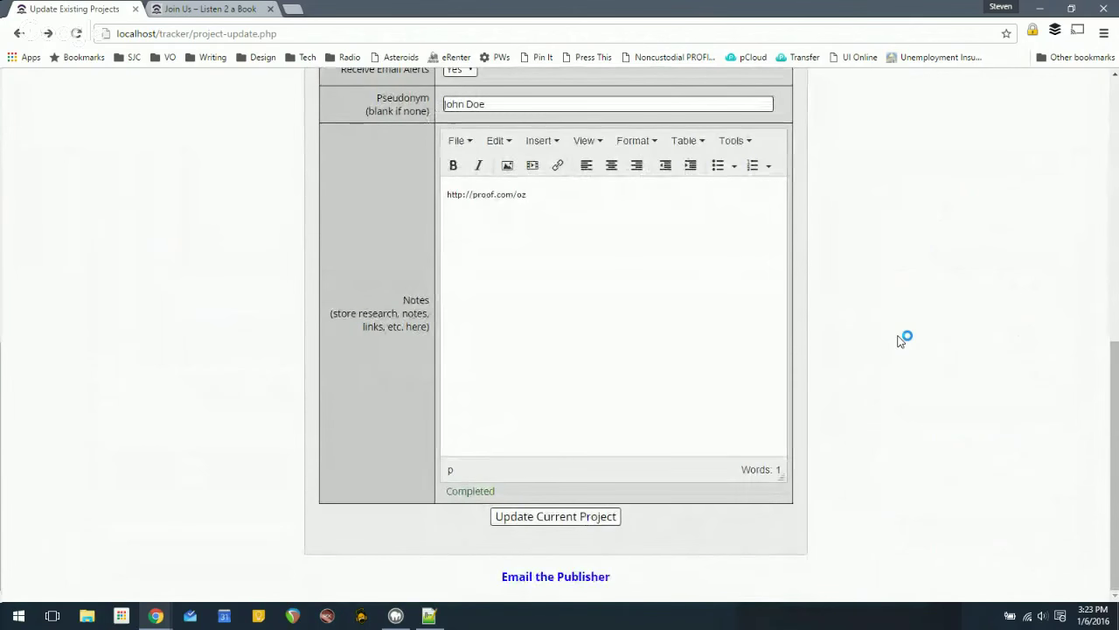
pyautogui.scroll(2, 900, 340)
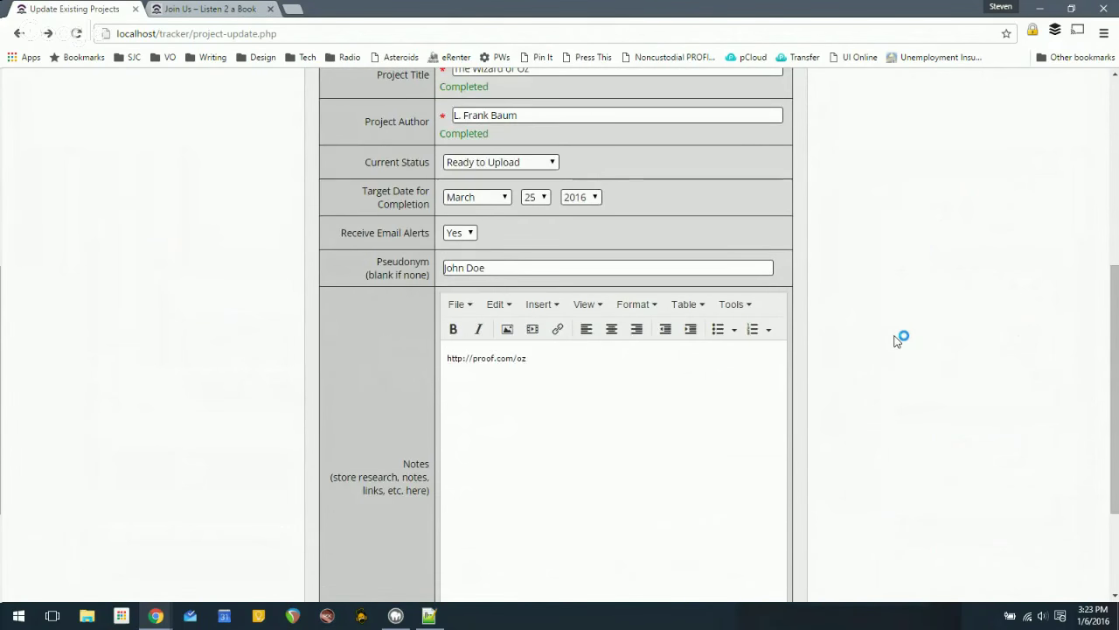
pyautogui.scroll(5, 896, 339)
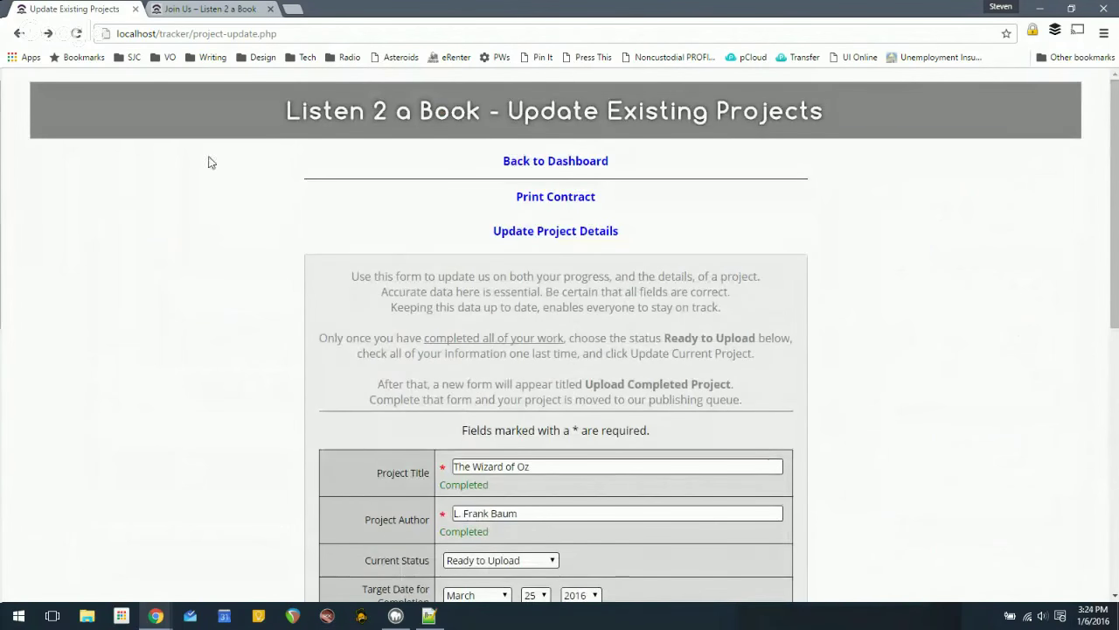
# Reload the project page, allowing the form data to be resubmitted, and open the Upload Completed Project form.
pyautogui.click(77, 34)
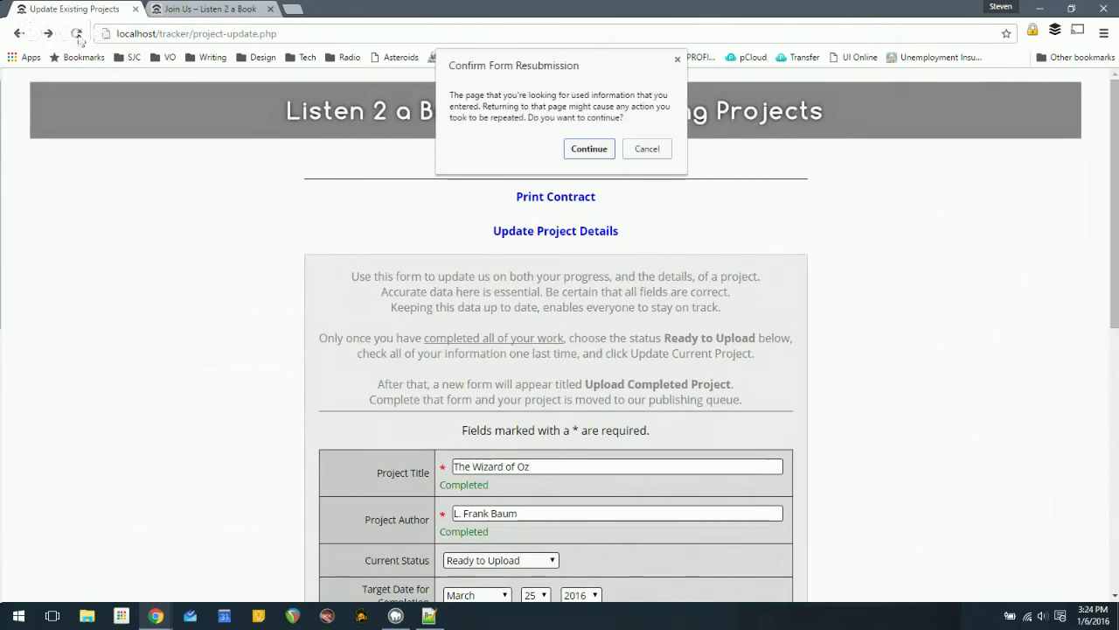
pyautogui.click(603, 150)
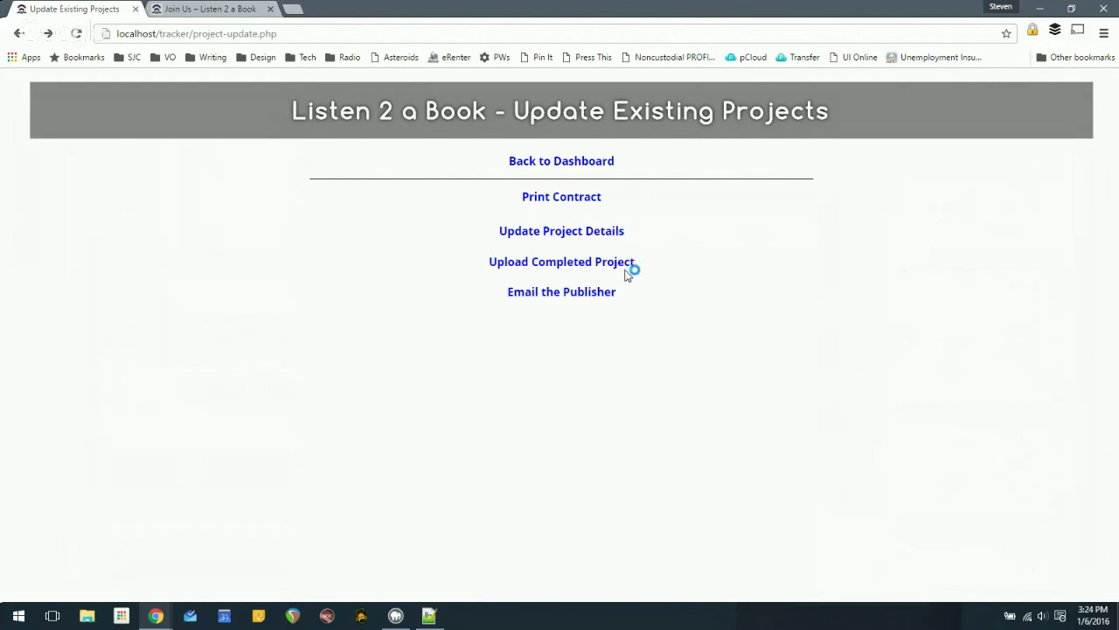
pyautogui.click(626, 265)
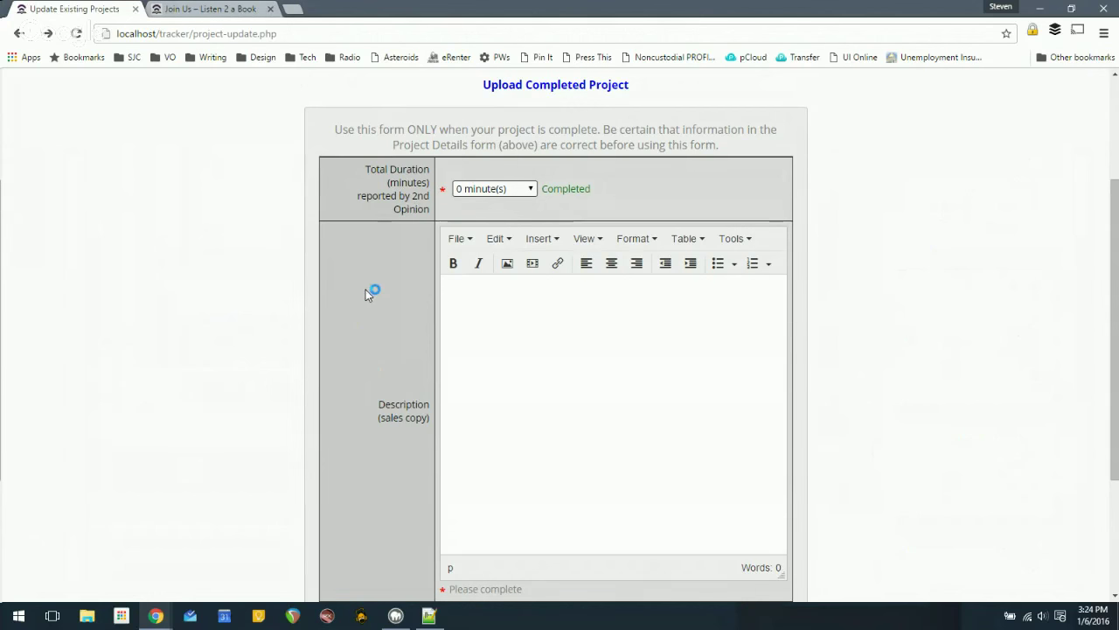
# Examine the upload form's total duration, description, categories and location fields.
pyautogui.scroll(-1, 365, 289)
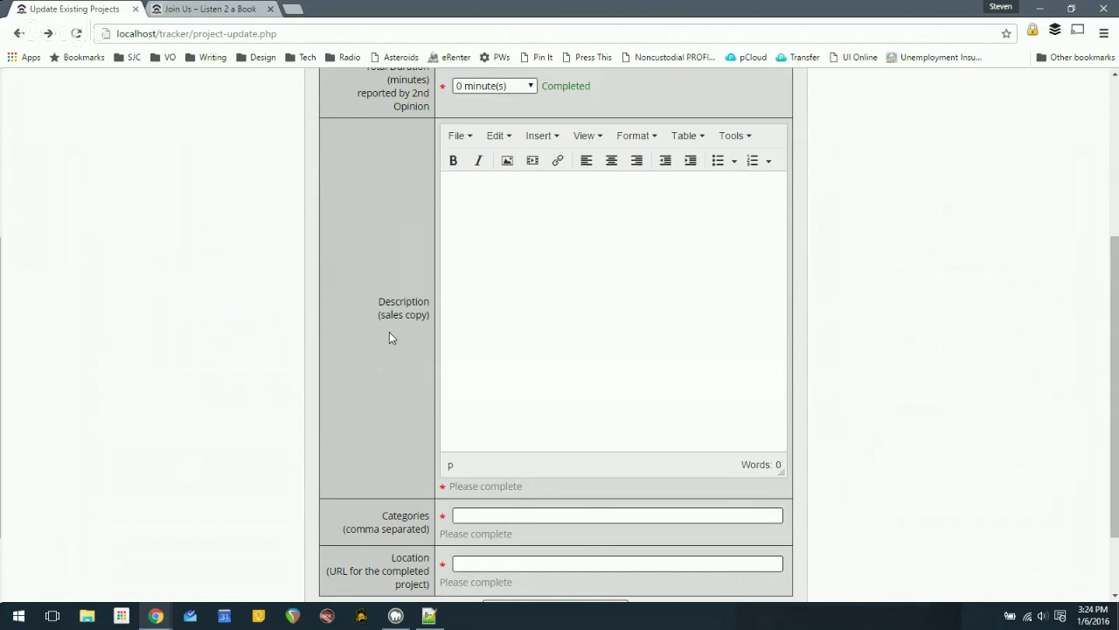
pyautogui.scroll(-1, 391, 334)
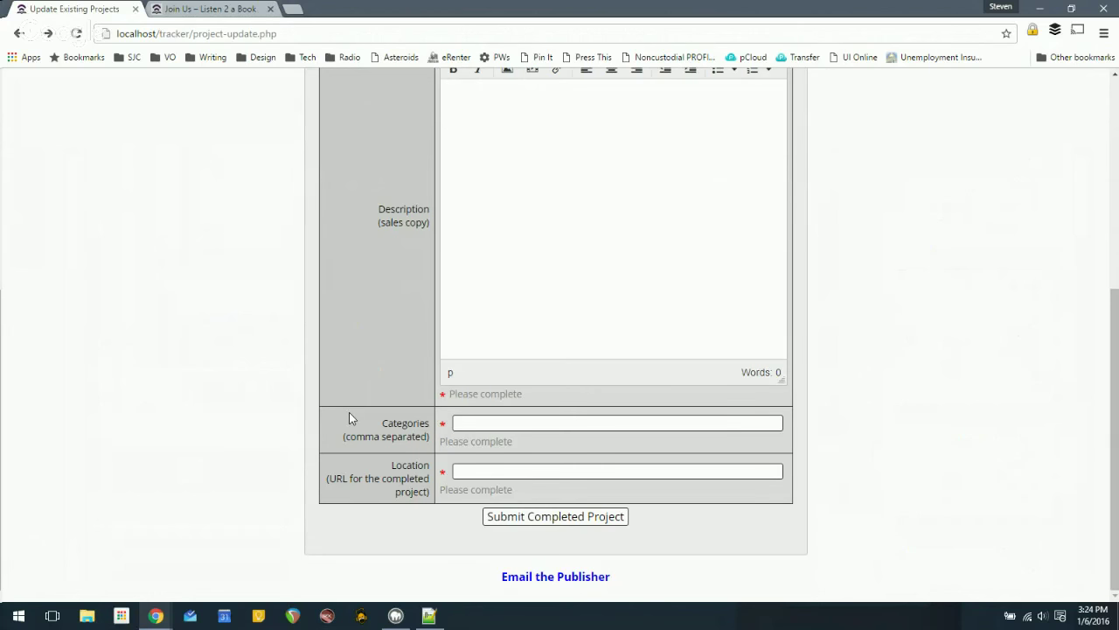
pyautogui.scroll(2, 349, 418)
pyautogui.scroll(1, 349, 418)
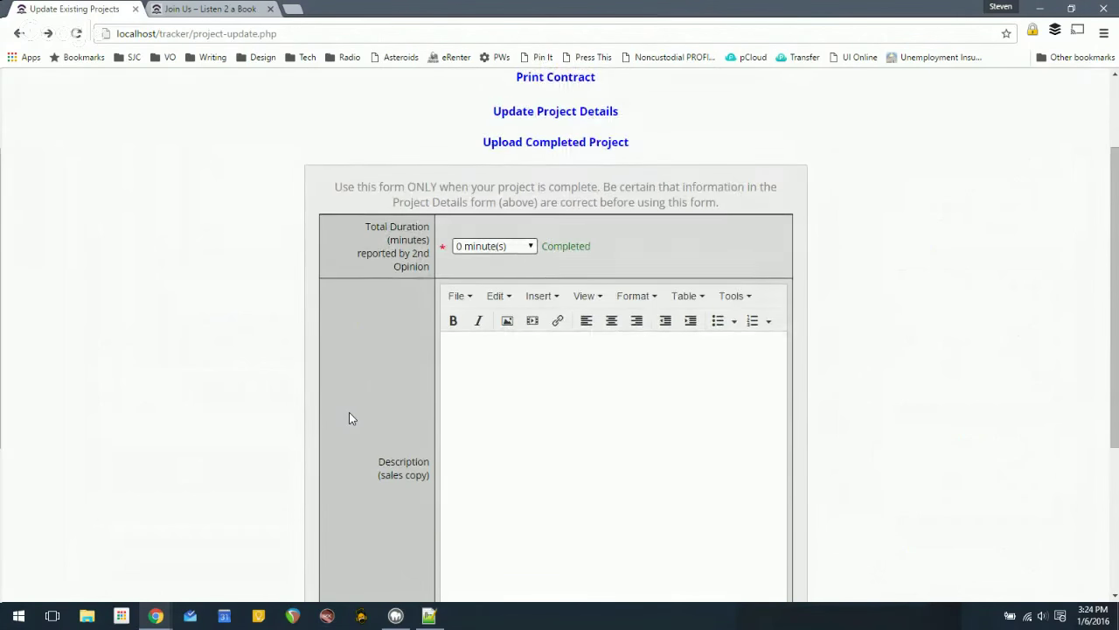
pyautogui.scroll(1, 349, 418)
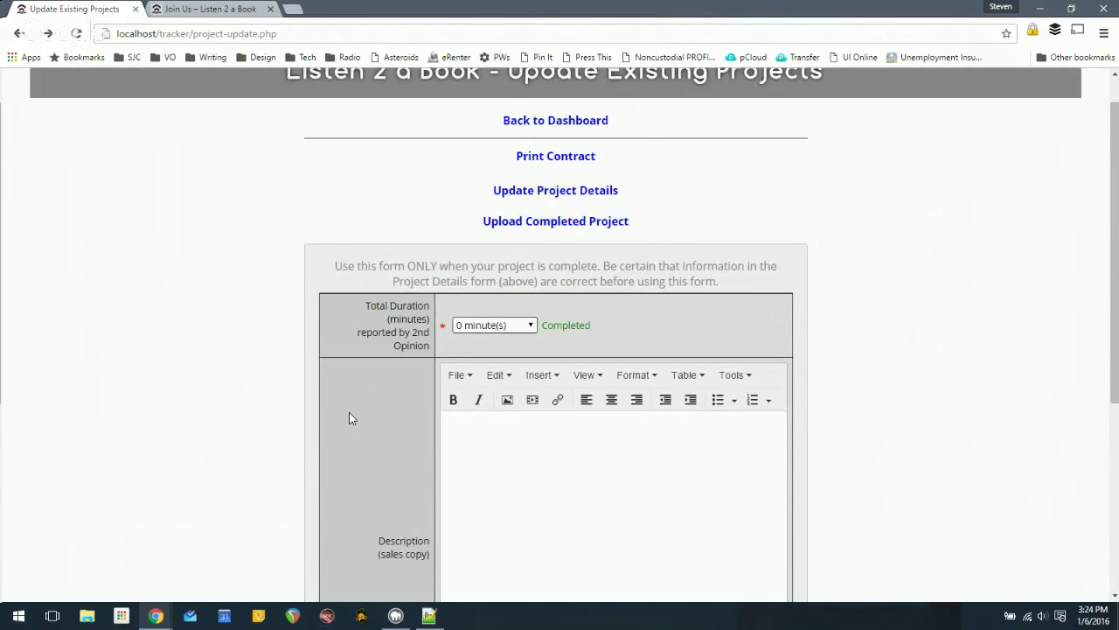
# Minimize the open browser, Hangouts and MAMP windows to uncover the desktop.
pyautogui.click(1039, 9)
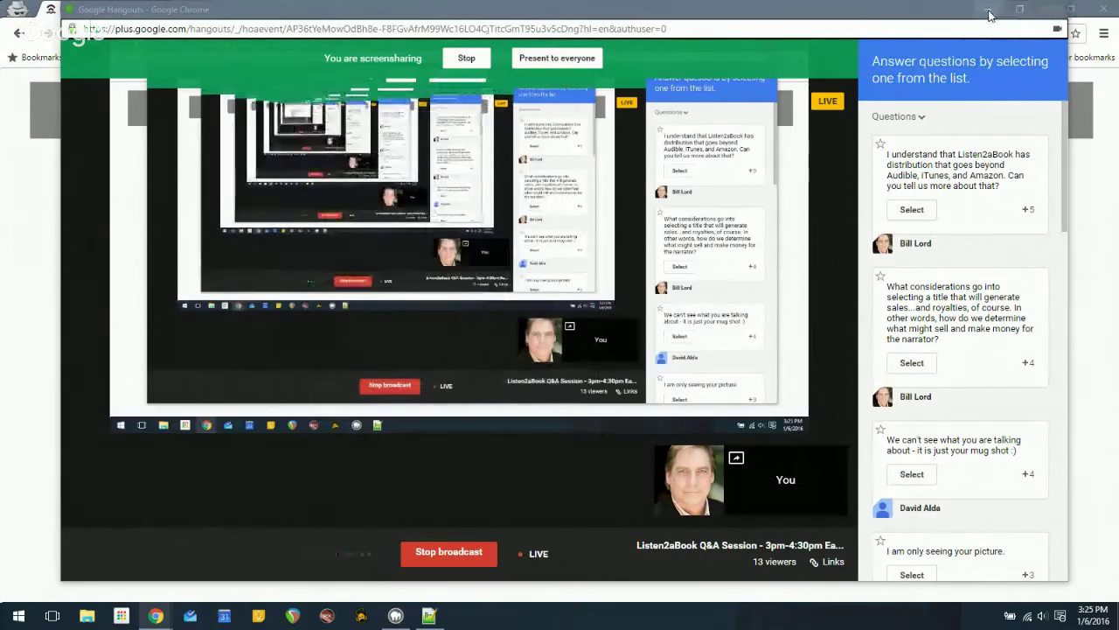
pyautogui.click(989, 12)
pyautogui.click(1039, 9)
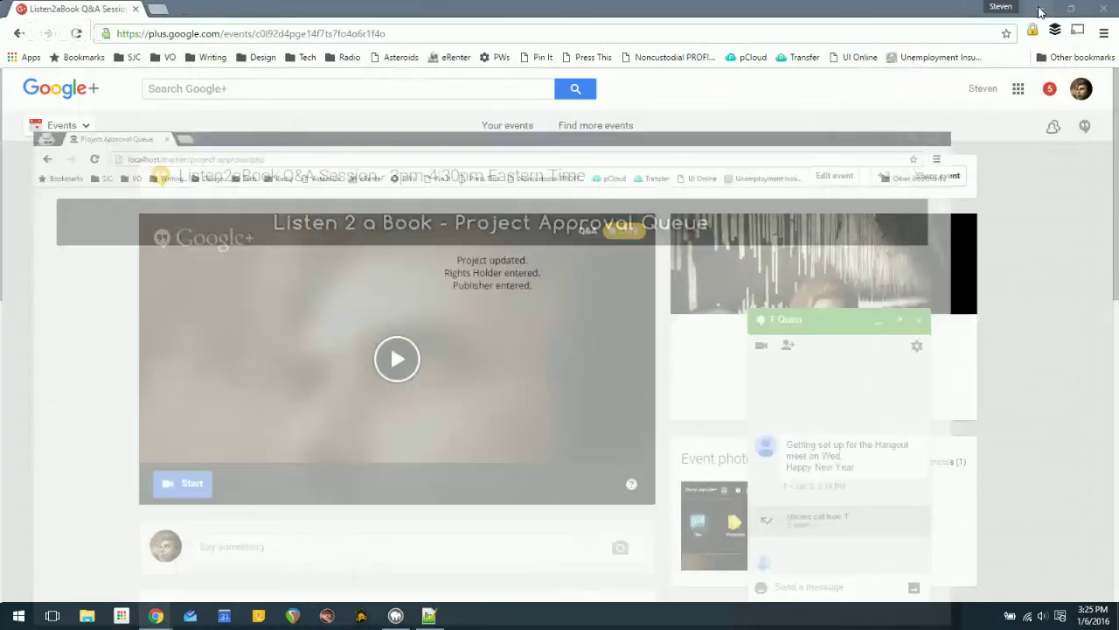
pyautogui.click(1039, 9)
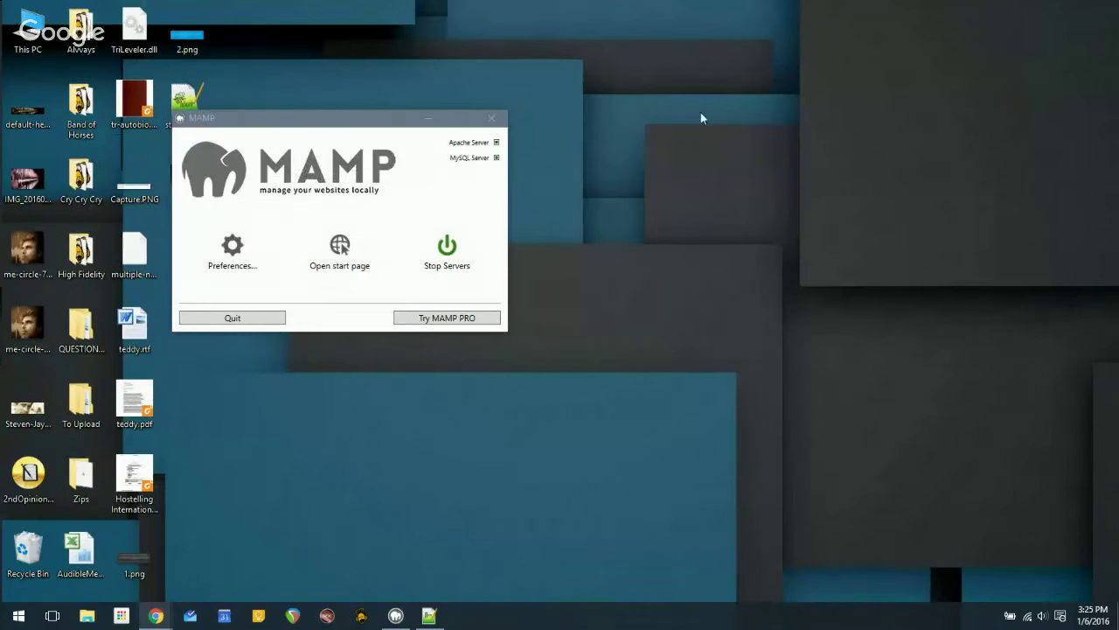
pyautogui.click(427, 118)
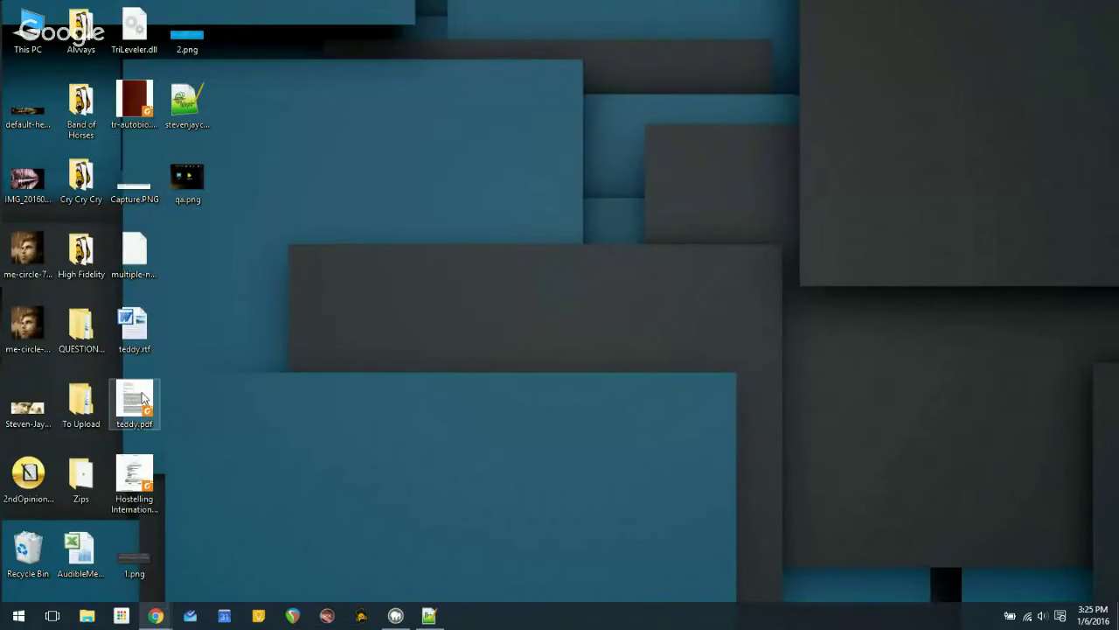
# Launch 2nd Opinion from the desktop and move its window over to the screen's edge.
pyautogui.click(26, 469)
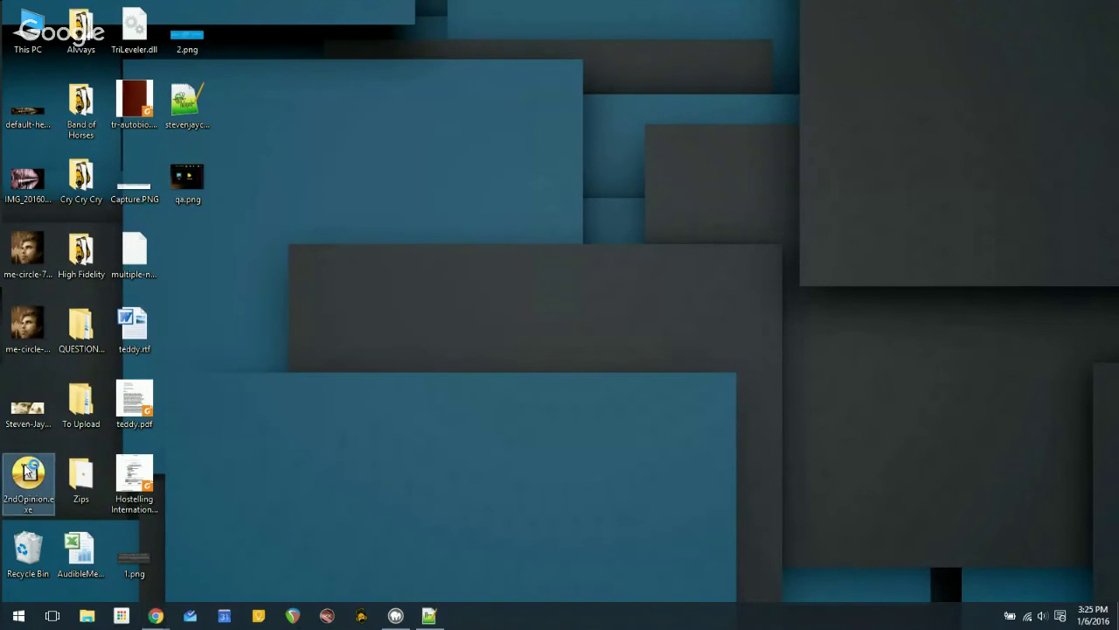
pyautogui.doubleClick(26, 469)
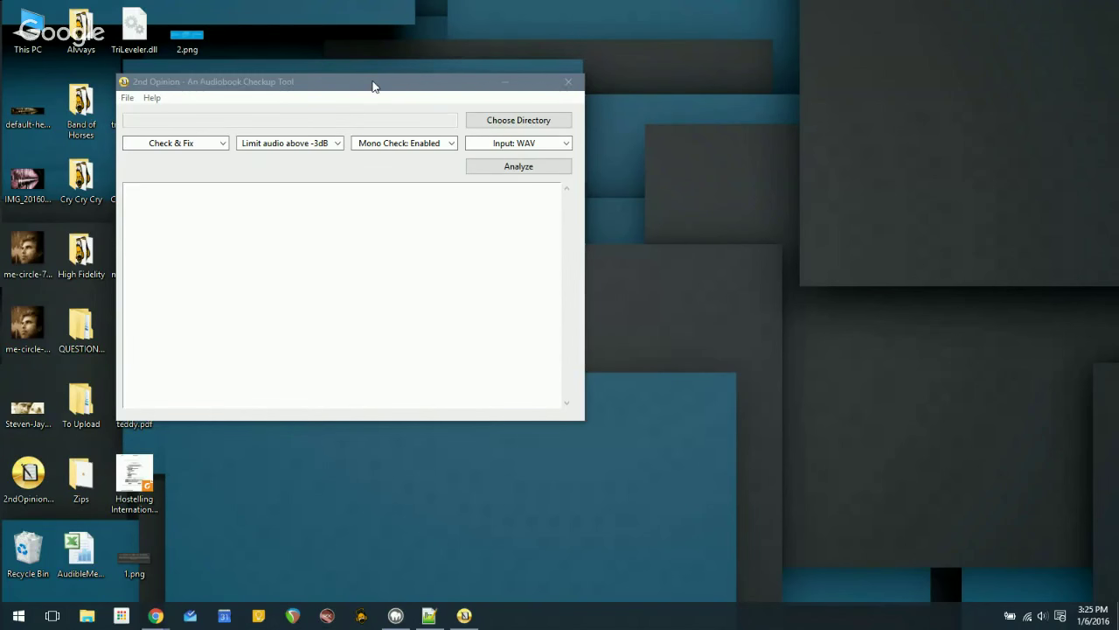
pyautogui.moveTo(373, 86); pyautogui.dragTo(261, 102)
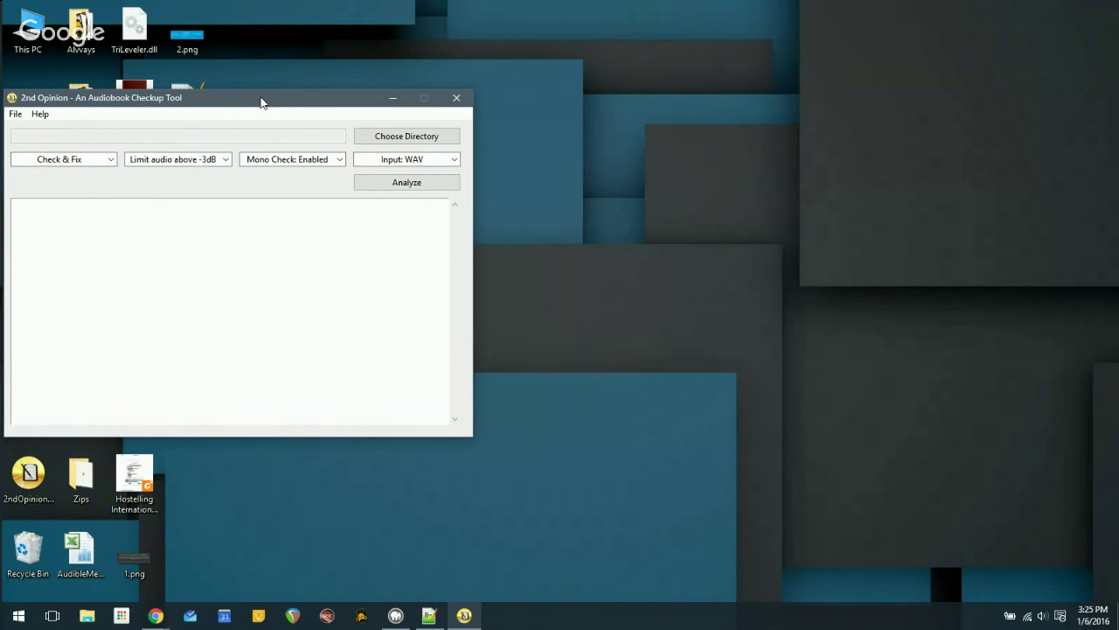
# Configure the audio analysis to Check Only with FLAC as the input format.
pyautogui.click(111, 160)
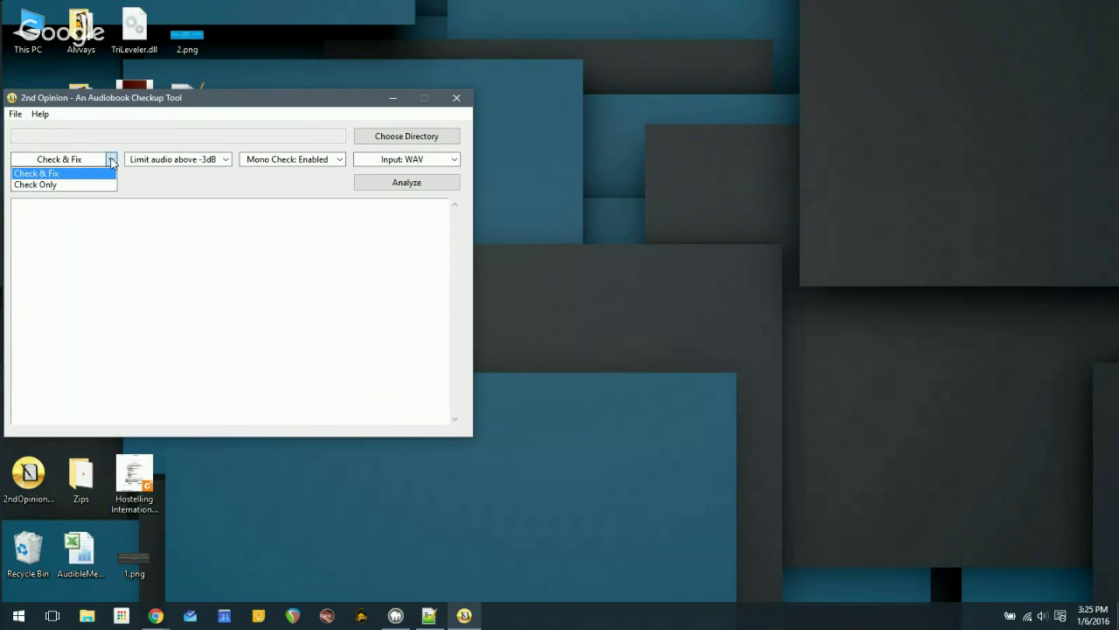
pyautogui.click(91, 183)
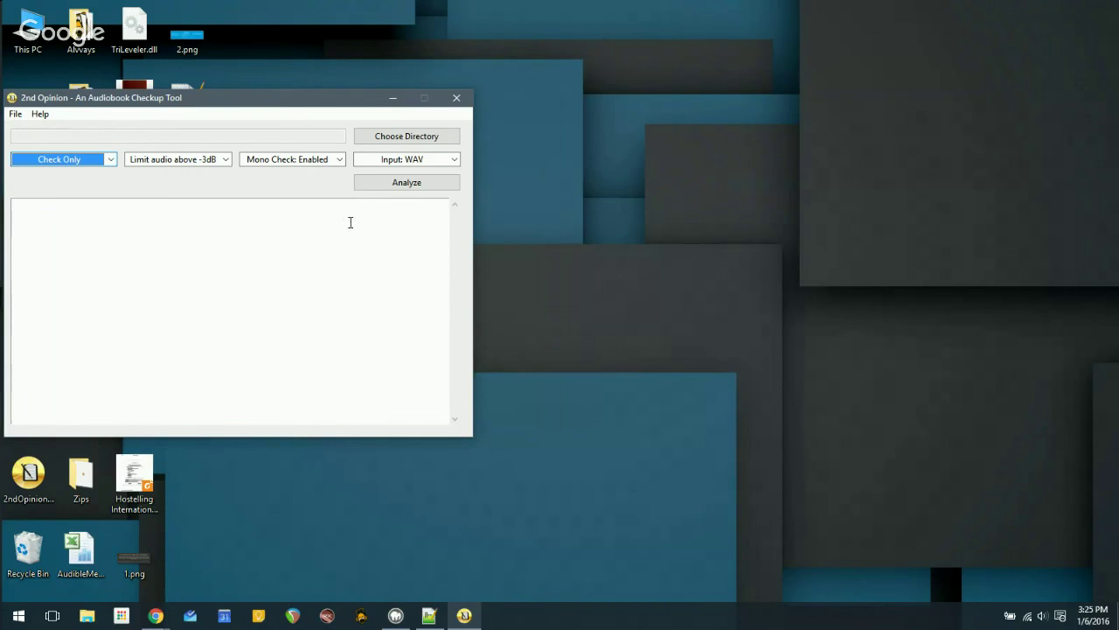
pyautogui.click(456, 161)
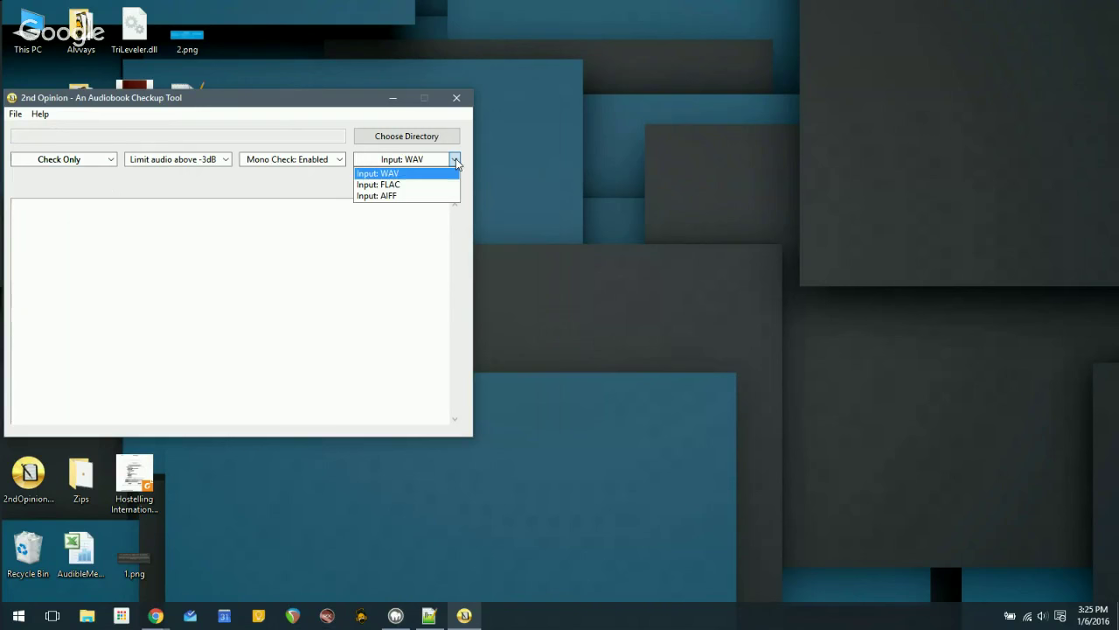
pyautogui.click(440, 184)
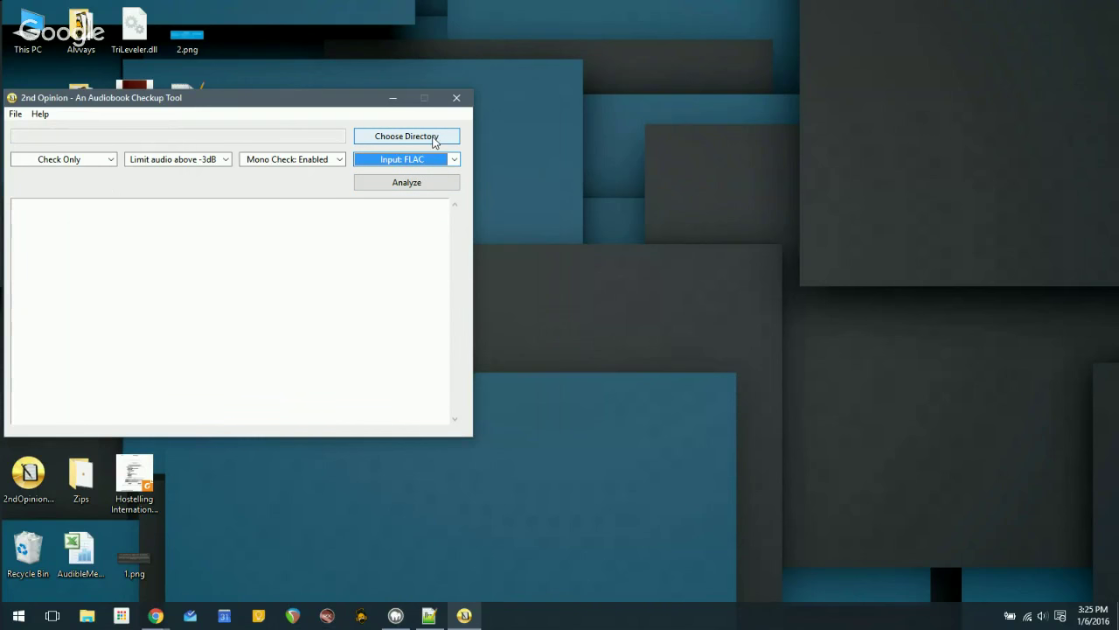
# Read the program's help on file checks, alerts, errors and retail sample naming, and close it.
pyautogui.click(40, 115)
pyautogui.click(53, 131)
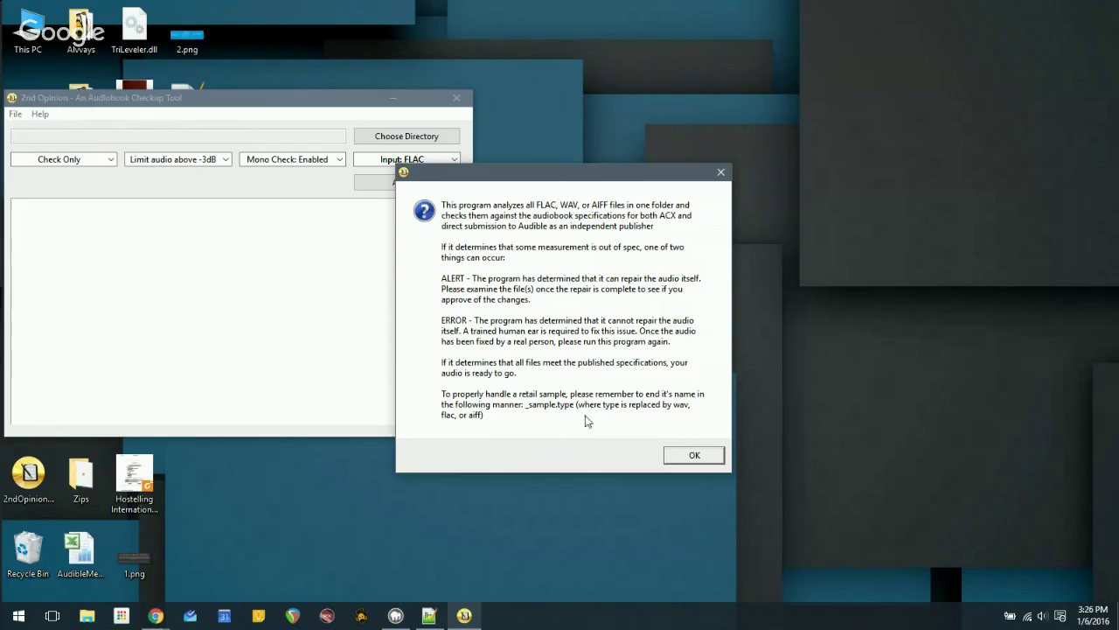
pyautogui.click(695, 455)
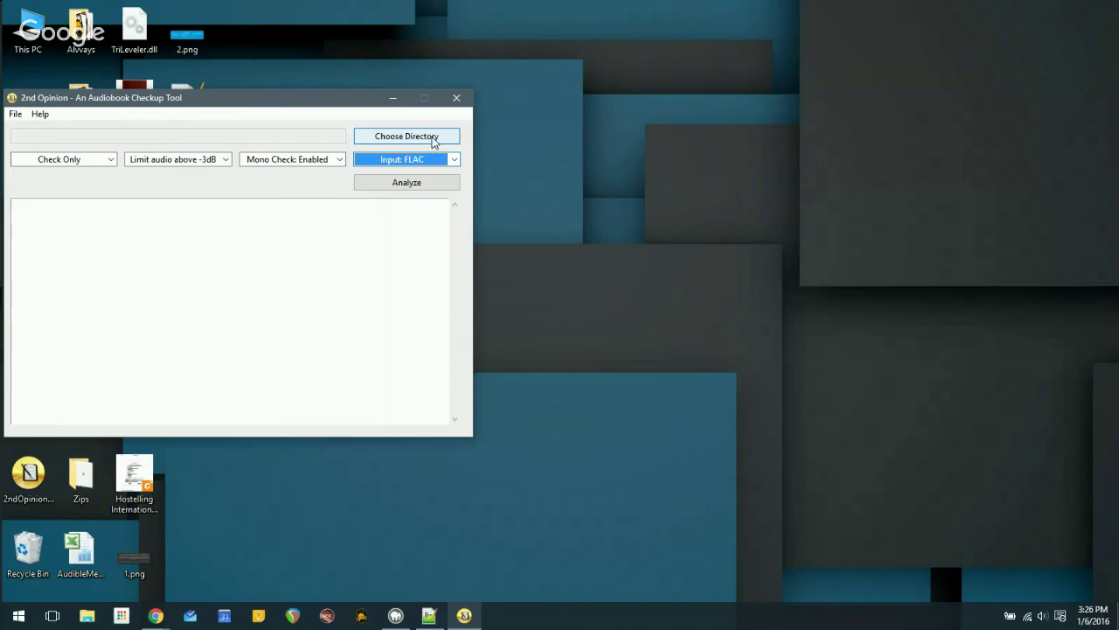
# Choose the From Poverty to Power folder inside To Upload as the audio directory.
pyautogui.click(433, 140)
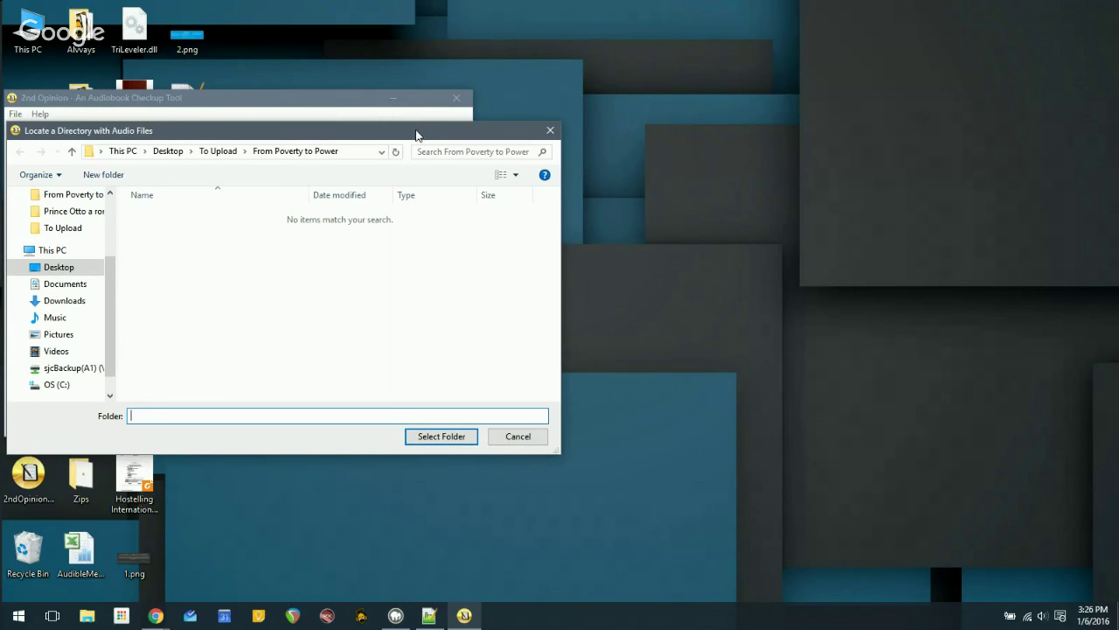
pyautogui.moveTo(417, 135); pyautogui.dragTo(575, 130)
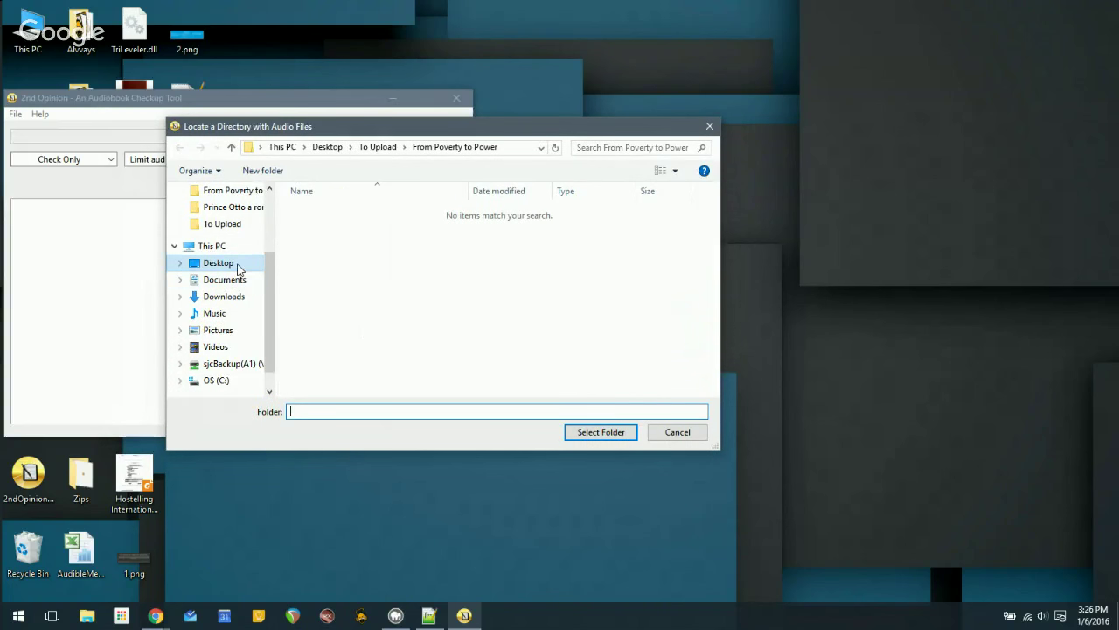
pyautogui.click(600, 433)
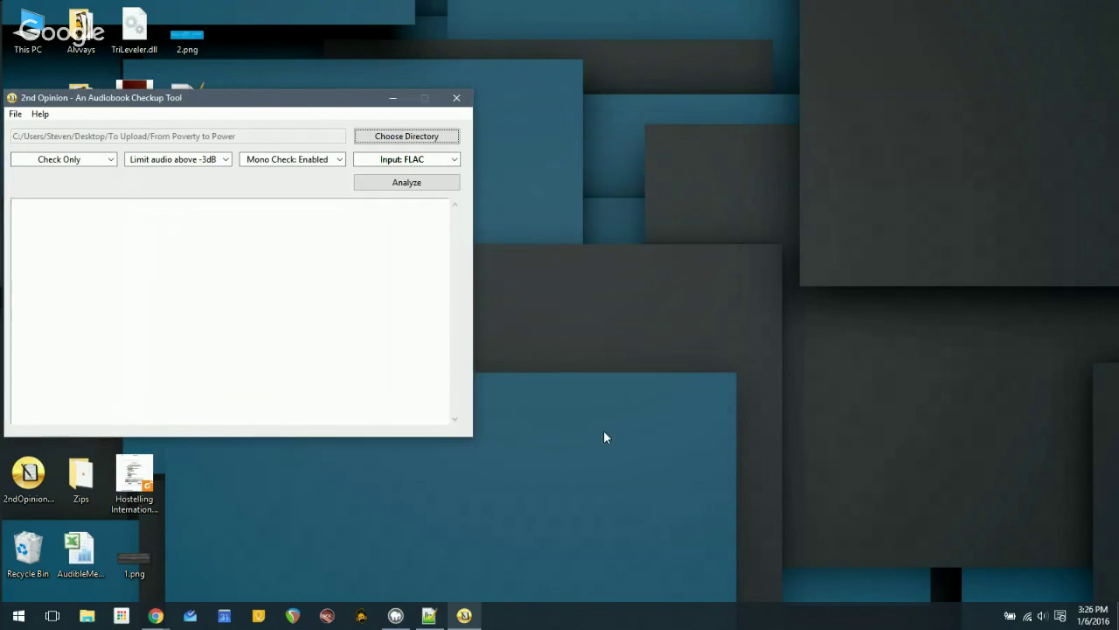
# Move the 2nd Opinion window off the desktop icons and inspect the From Poverty to Power folder's files in File Explorer.
pyautogui.moveTo(353, 99); pyautogui.dragTo(695, 81)
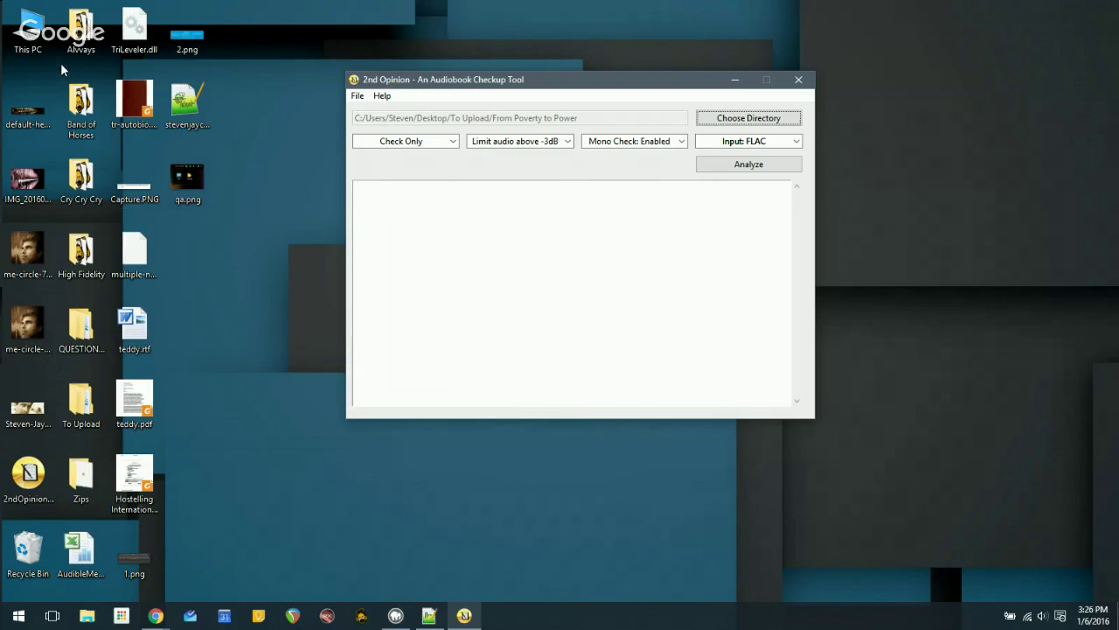
pyautogui.doubleClick(77, 407)
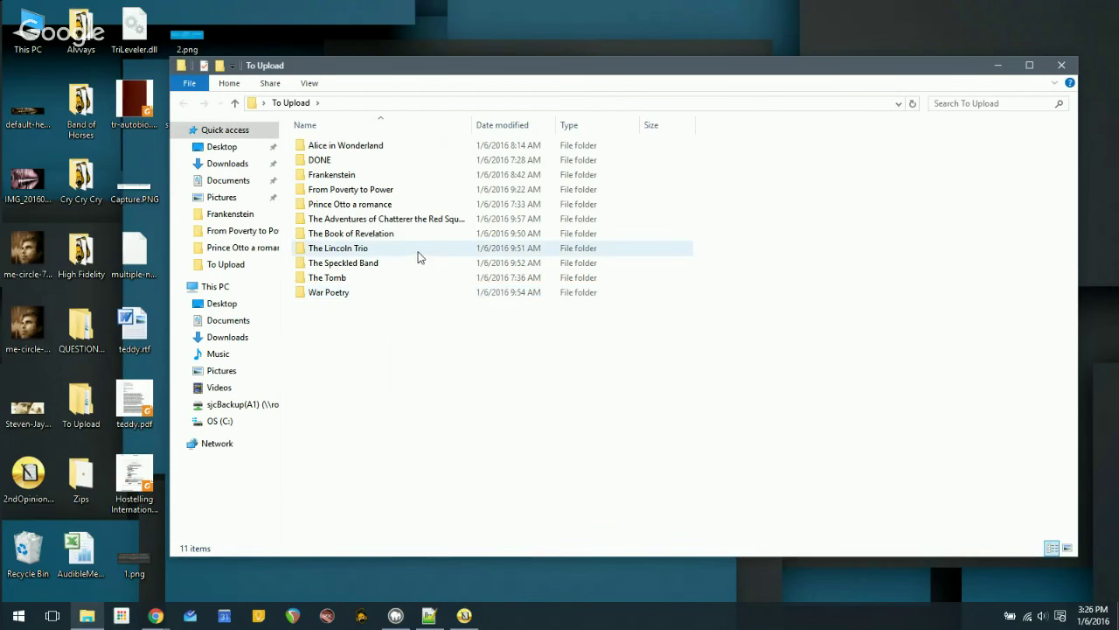
pyautogui.doubleClick(417, 192)
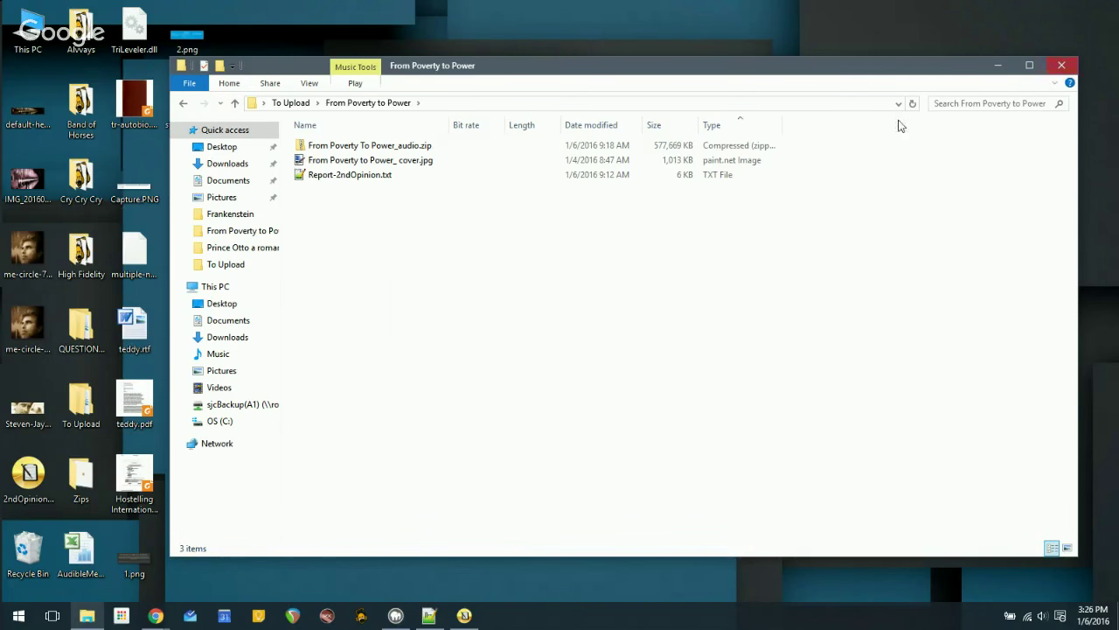
pyautogui.click(1061, 67)
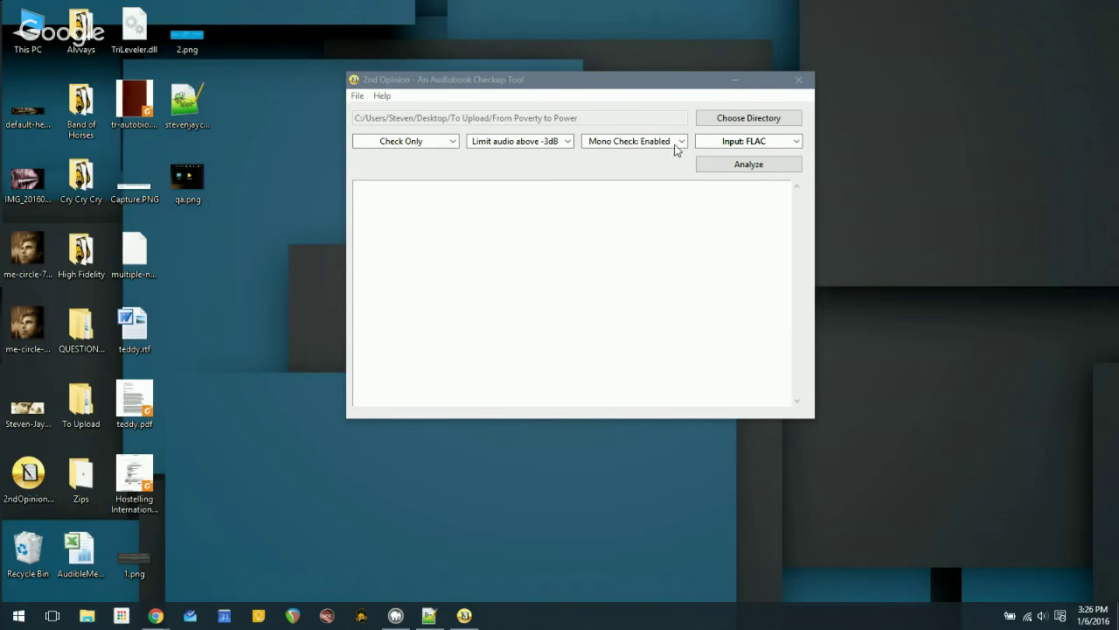
# Choose the Frankenstein folder inside To Upload on the Desktop as the audio directory.
pyautogui.click(722, 122)
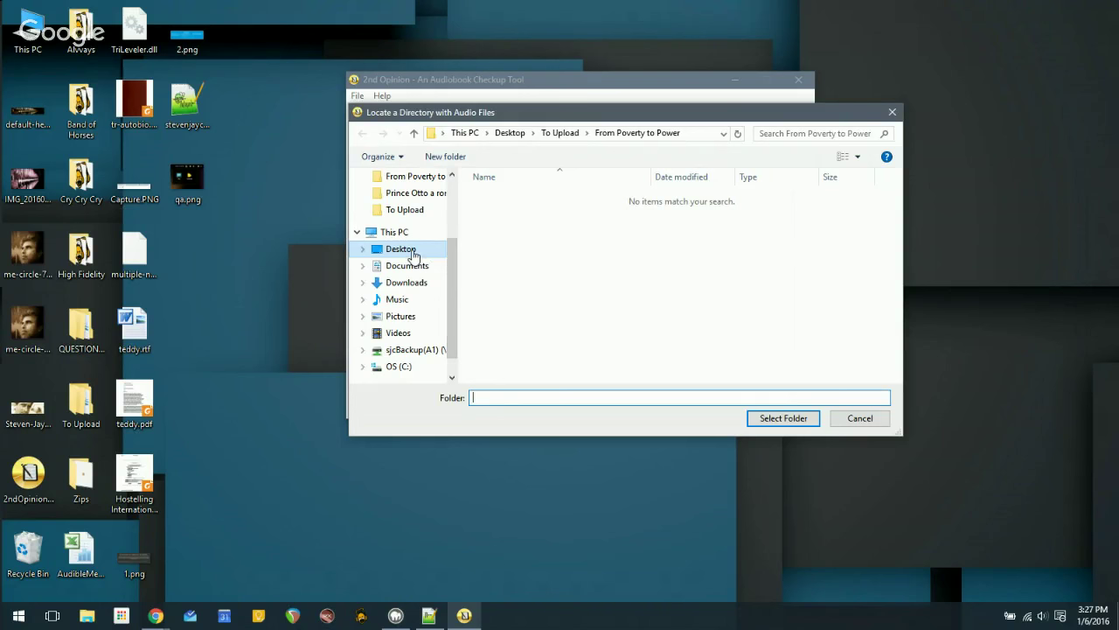
pyautogui.click(413, 252)
pyautogui.doubleClick(493, 275)
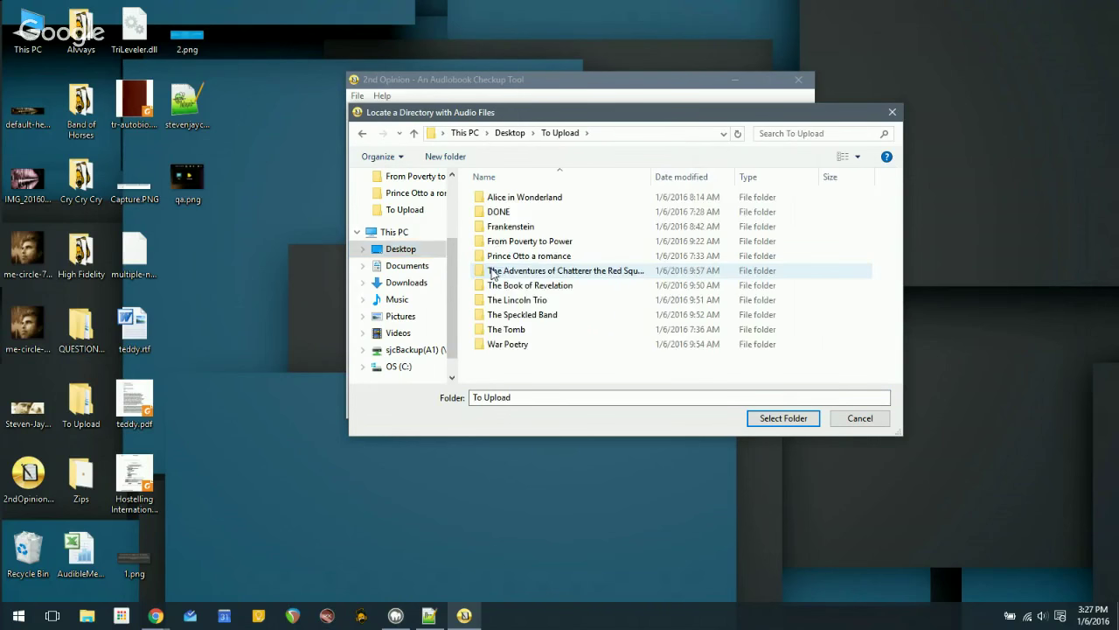
pyautogui.click(526, 229)
pyautogui.doubleClick(526, 228)
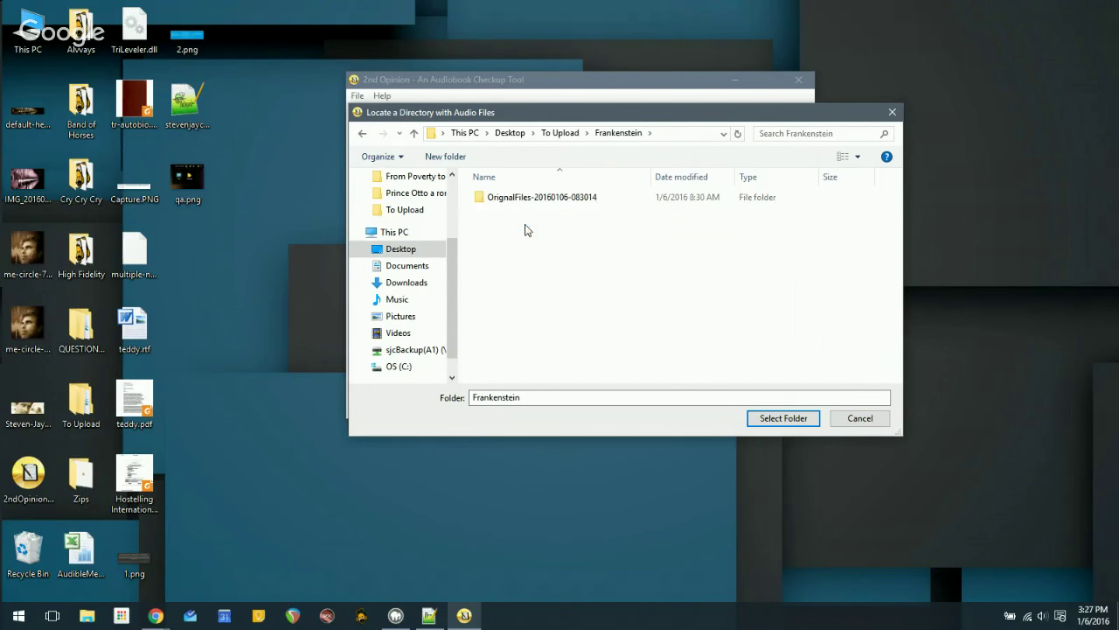
pyautogui.click(784, 418)
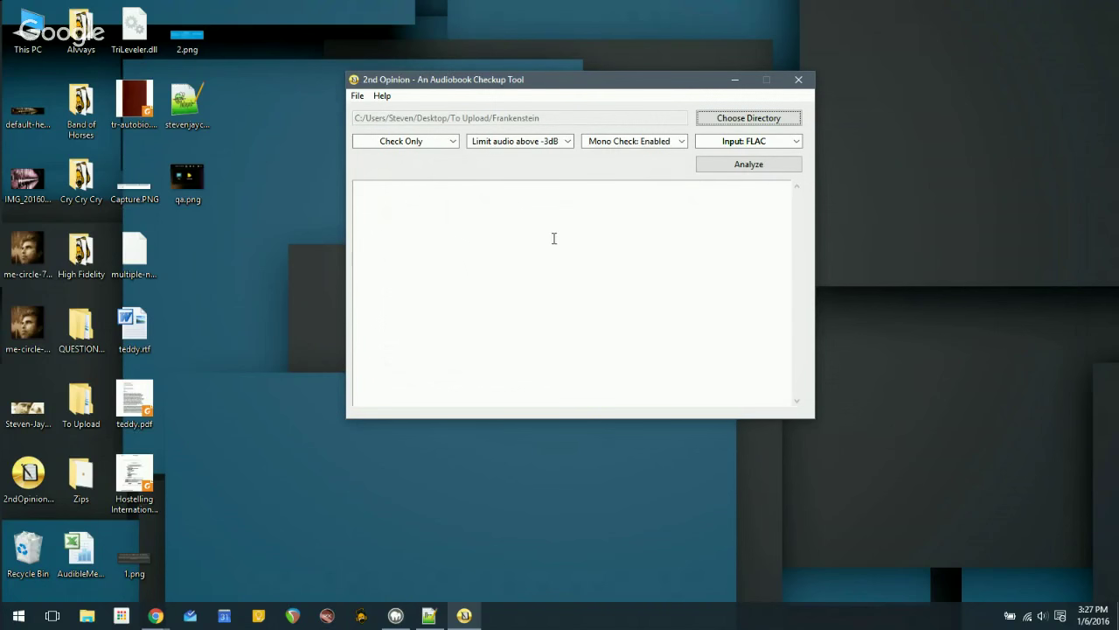
# Review the analysis mode and peak handling choices, keeping Check Only and Limit audio above -3dB selected.
pyautogui.click(452, 141)
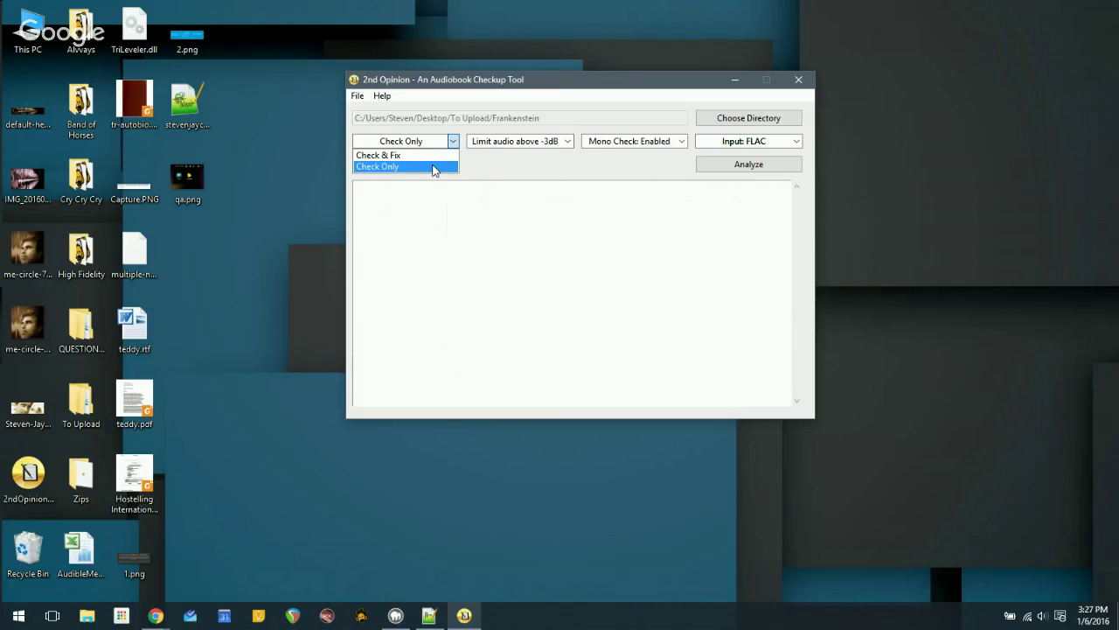
pyautogui.click(434, 168)
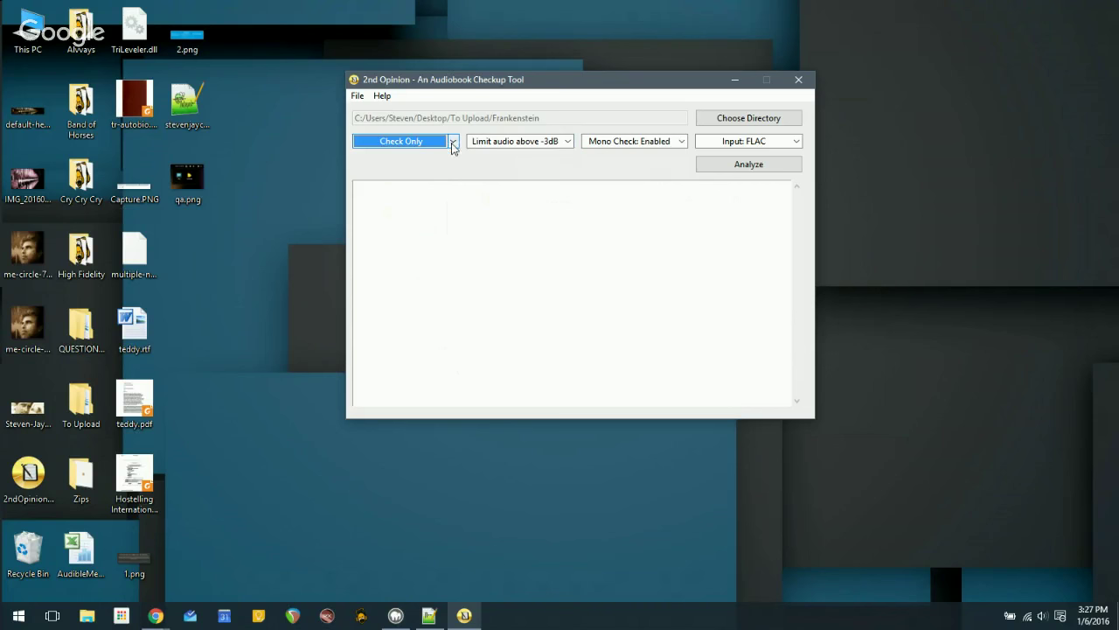
pyautogui.click(453, 144)
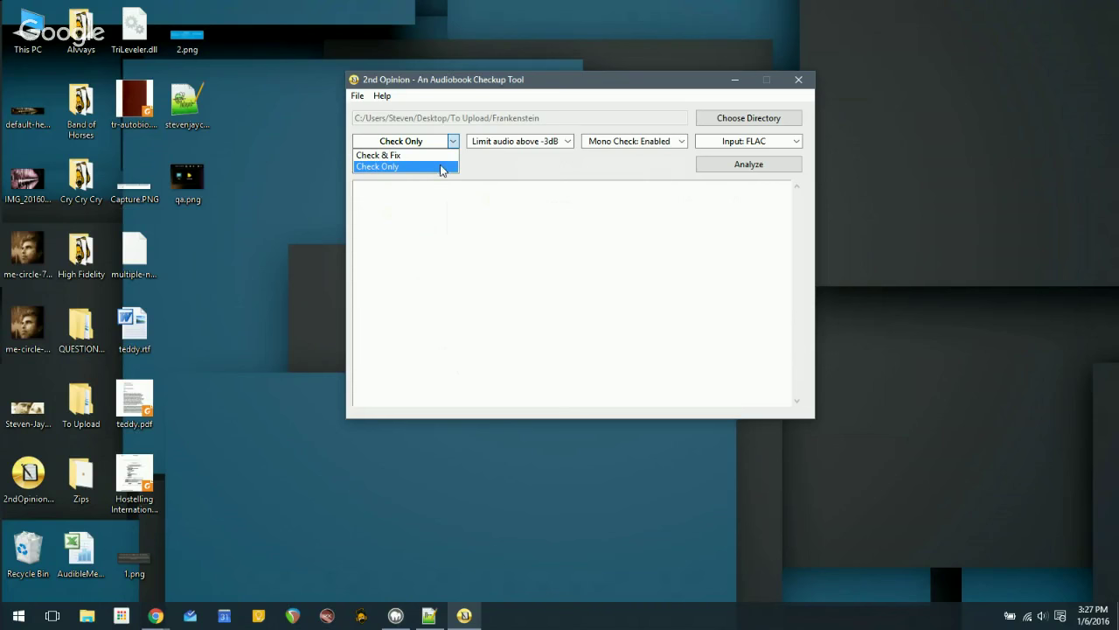
pyautogui.click(442, 167)
pyautogui.click(567, 143)
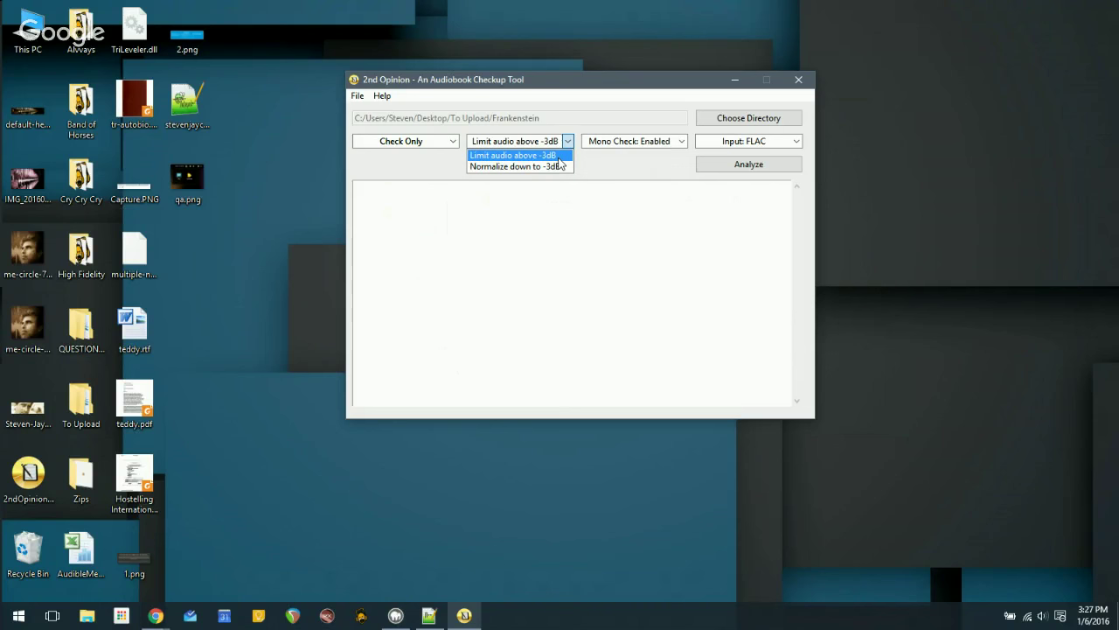
pyautogui.click(559, 159)
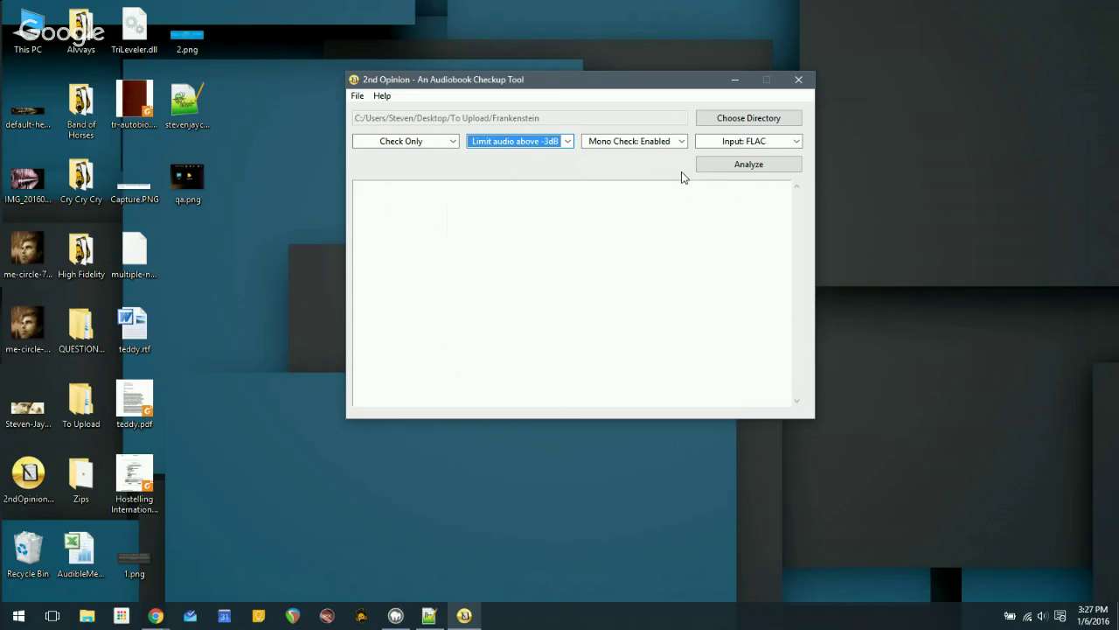
# Review the Mono Check choices, switch the check to Disabled, and return it to Enabled.
pyautogui.click(680, 142)
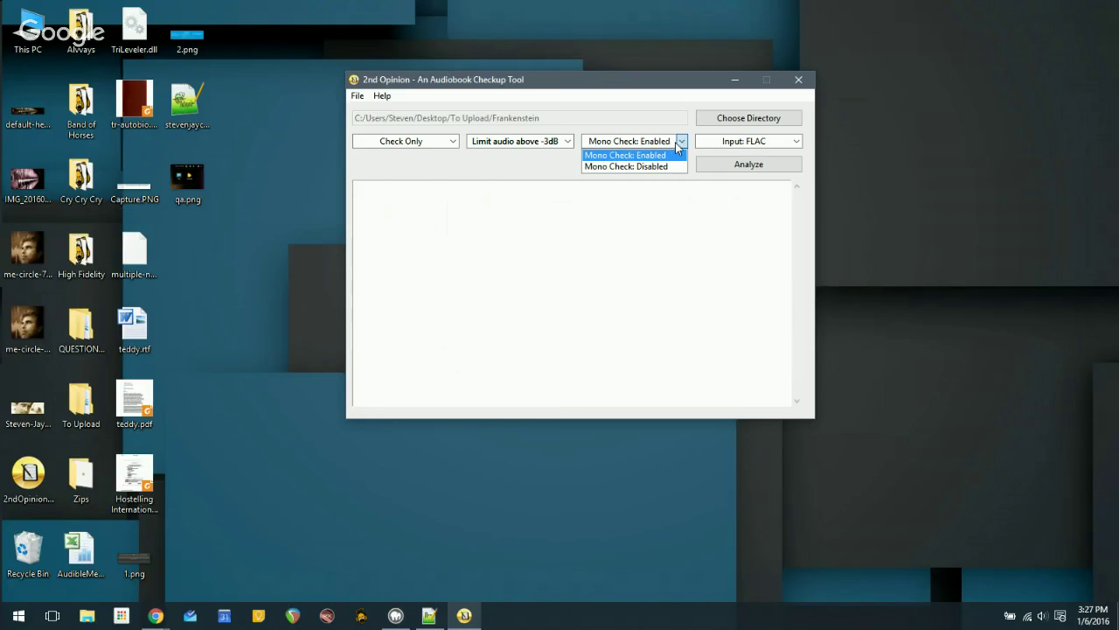
pyautogui.click(680, 142)
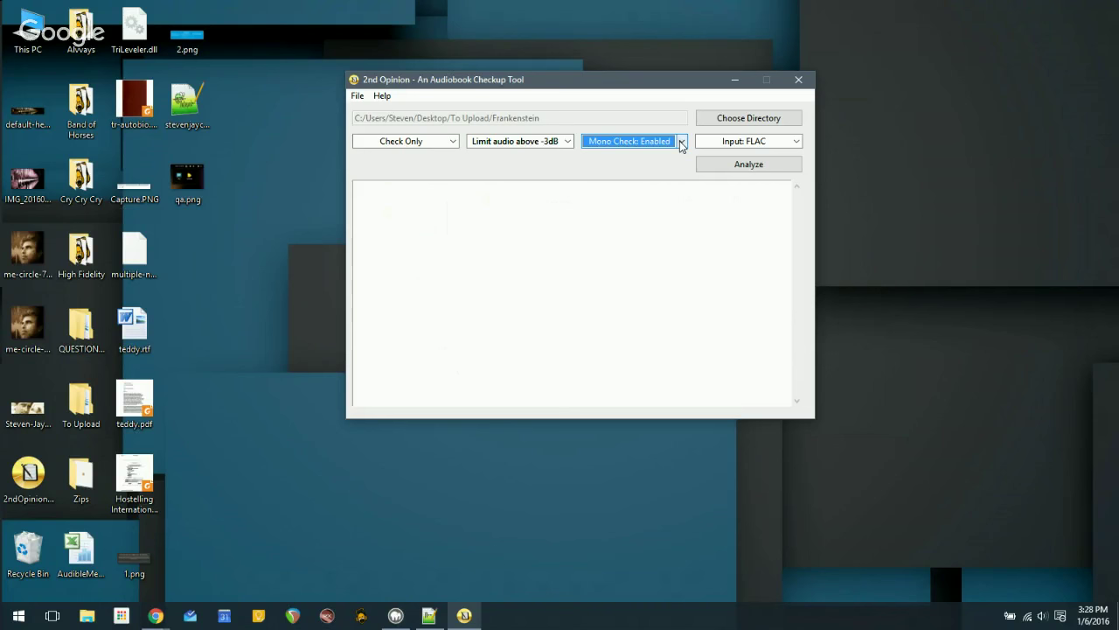
pyautogui.click(681, 142)
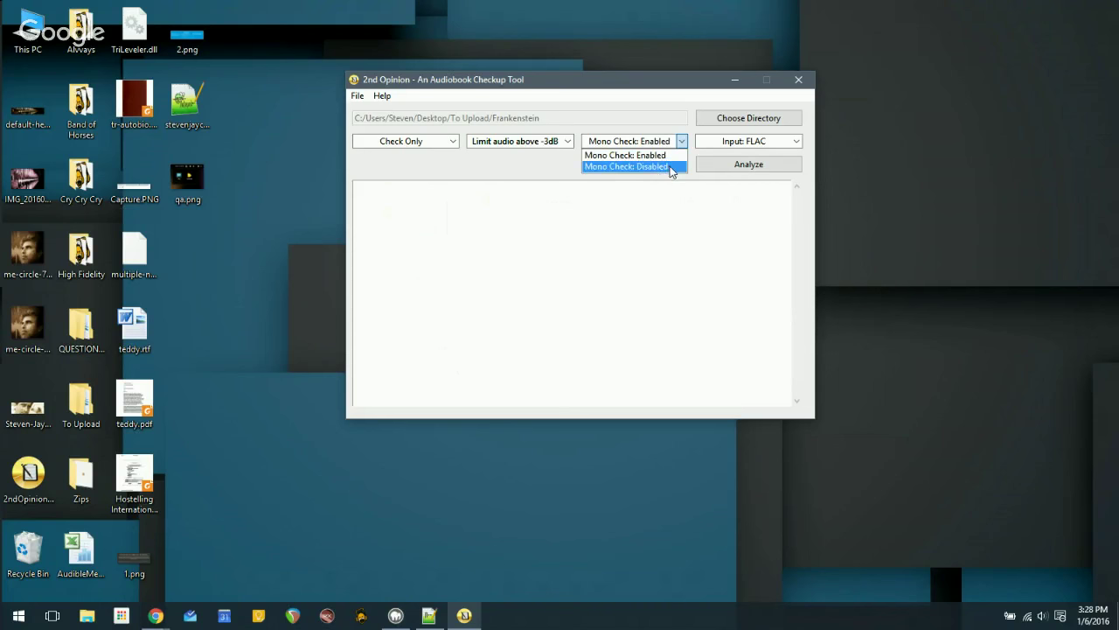
pyautogui.click(674, 169)
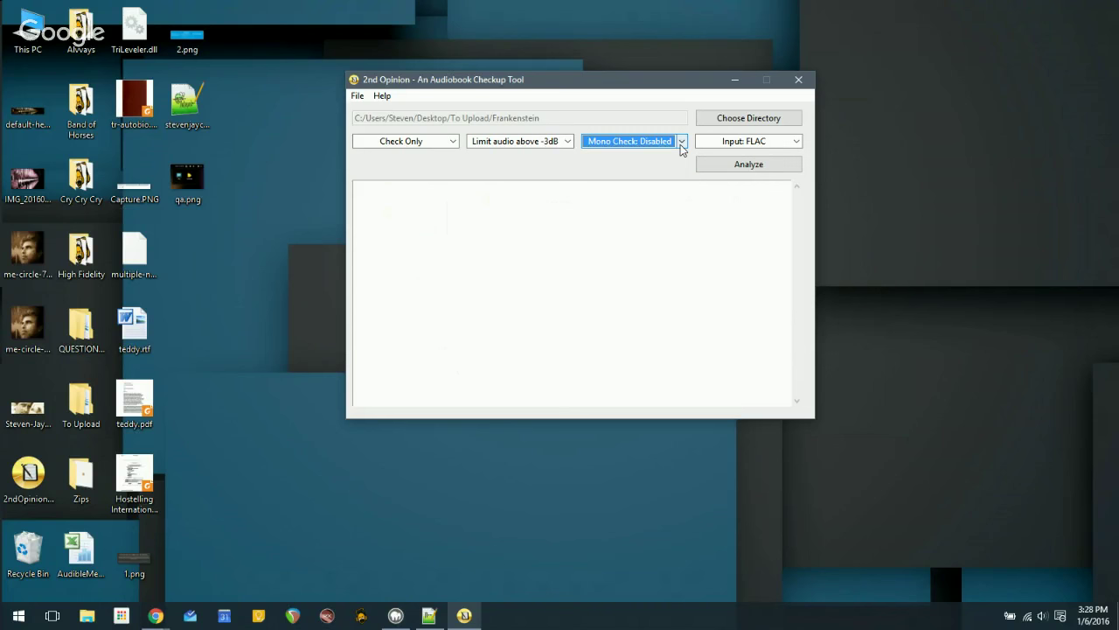
pyautogui.click(681, 143)
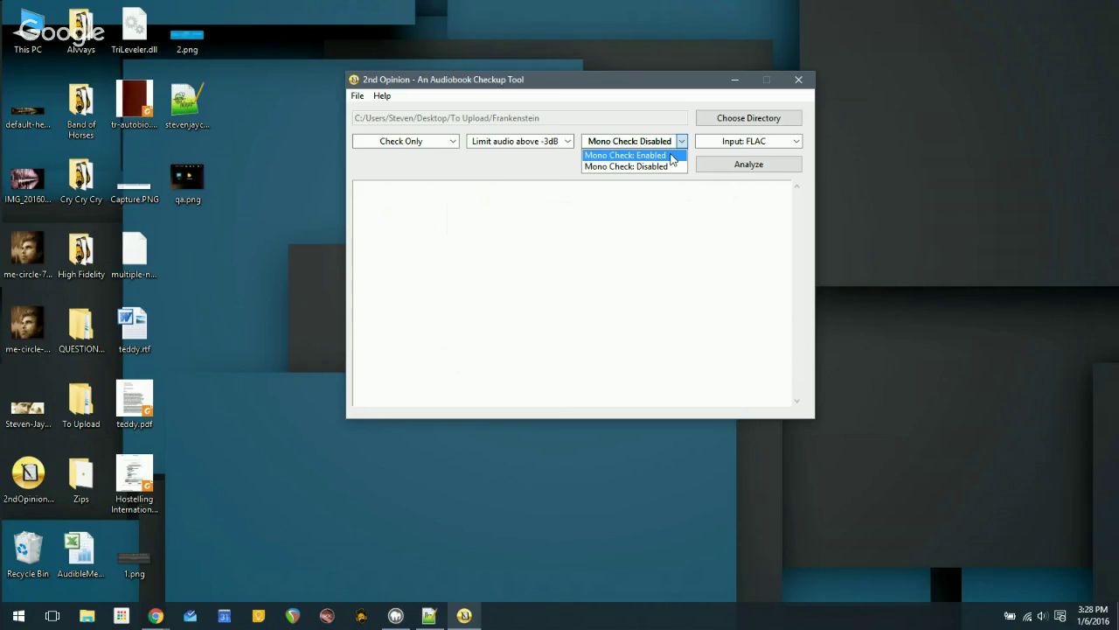
pyautogui.click(658, 157)
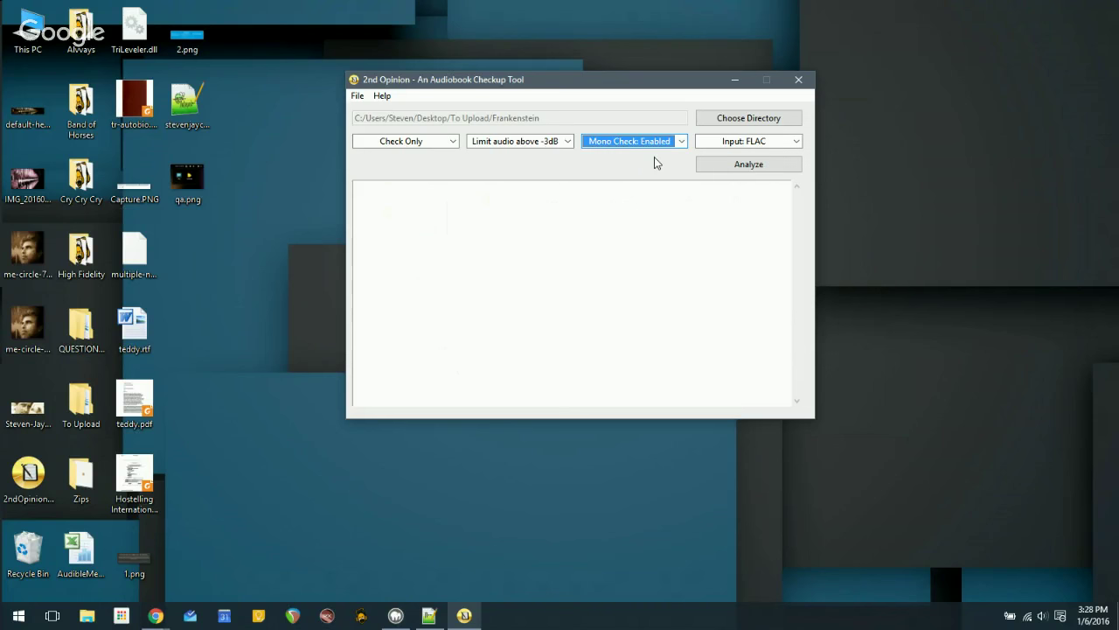
# Run the analysis on the Frankenstein files with FLAC kept as the input format, and close 2nd Opinion during processing.
pyautogui.click(796, 142)
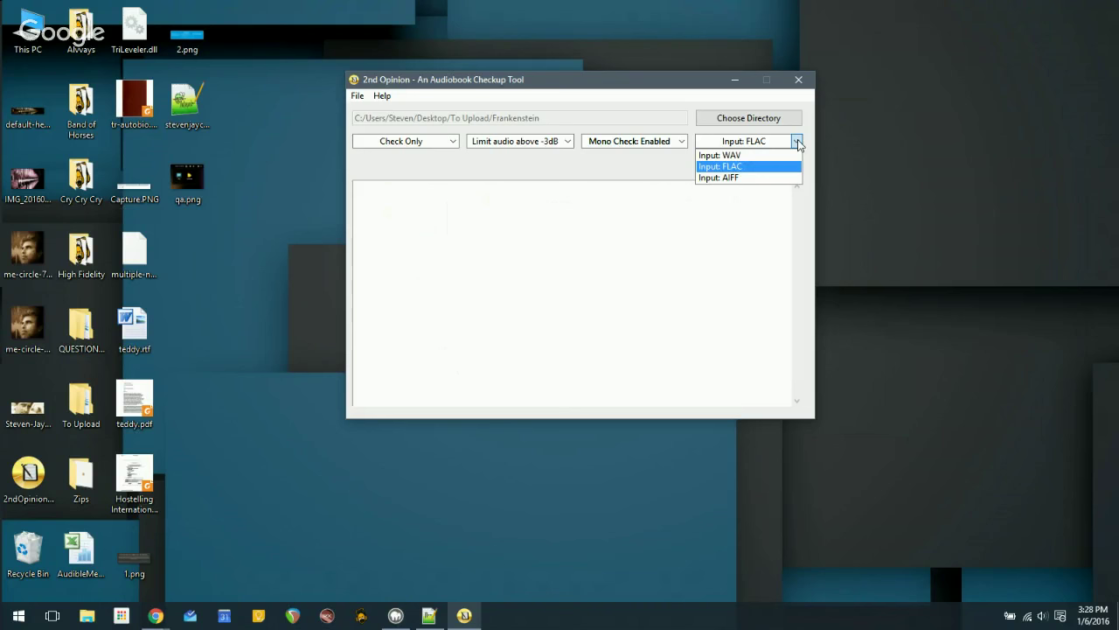
pyautogui.click(809, 129)
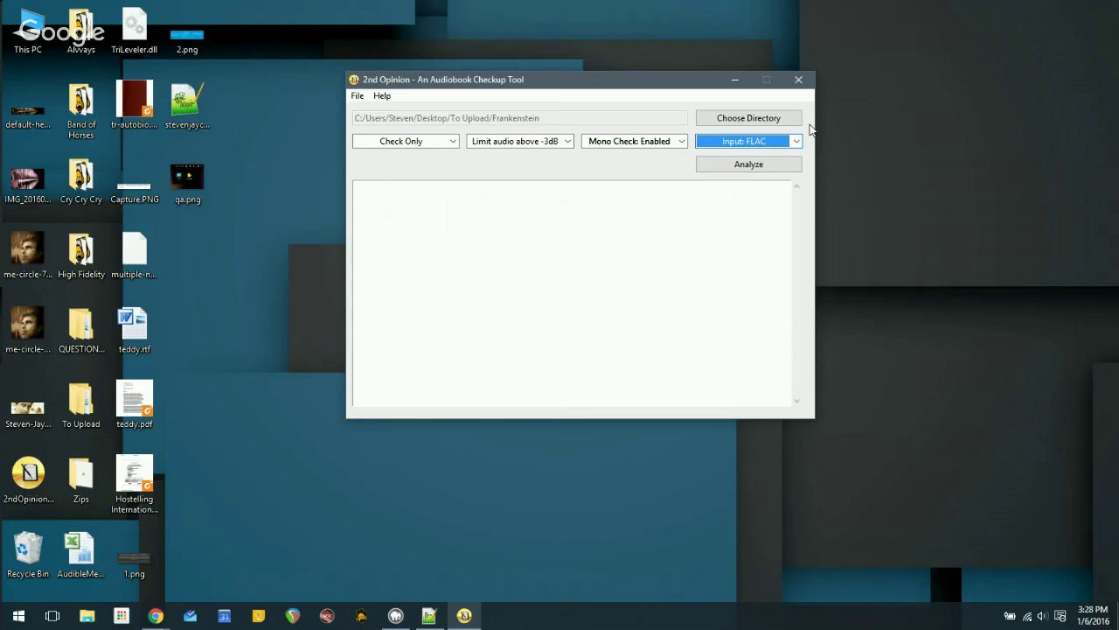
pyautogui.click(798, 141)
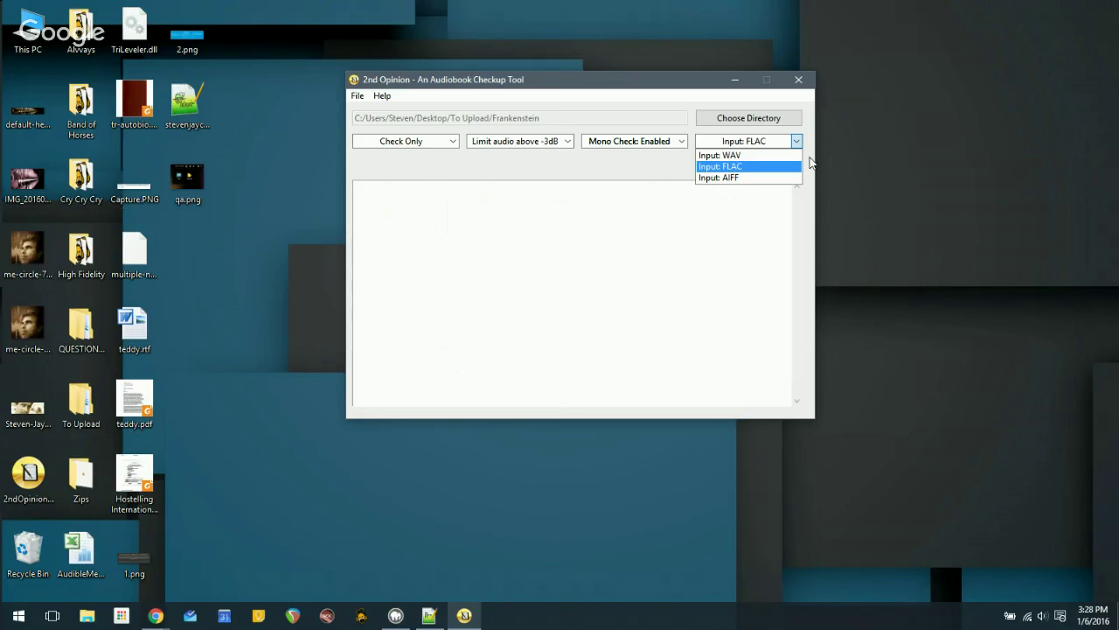
pyautogui.click(810, 162)
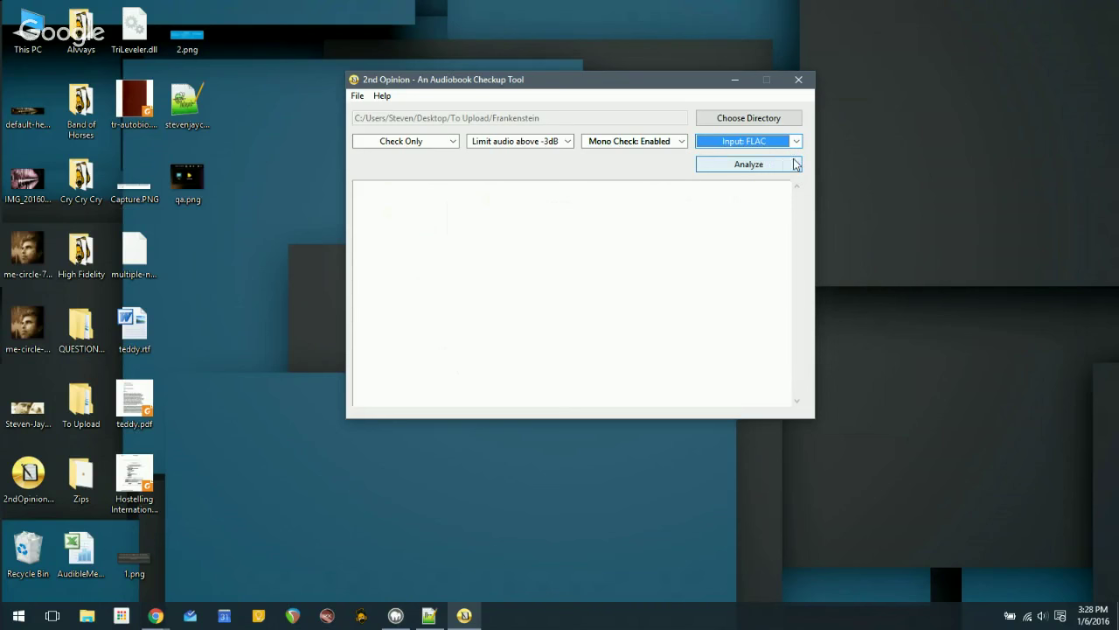
pyautogui.click(777, 167)
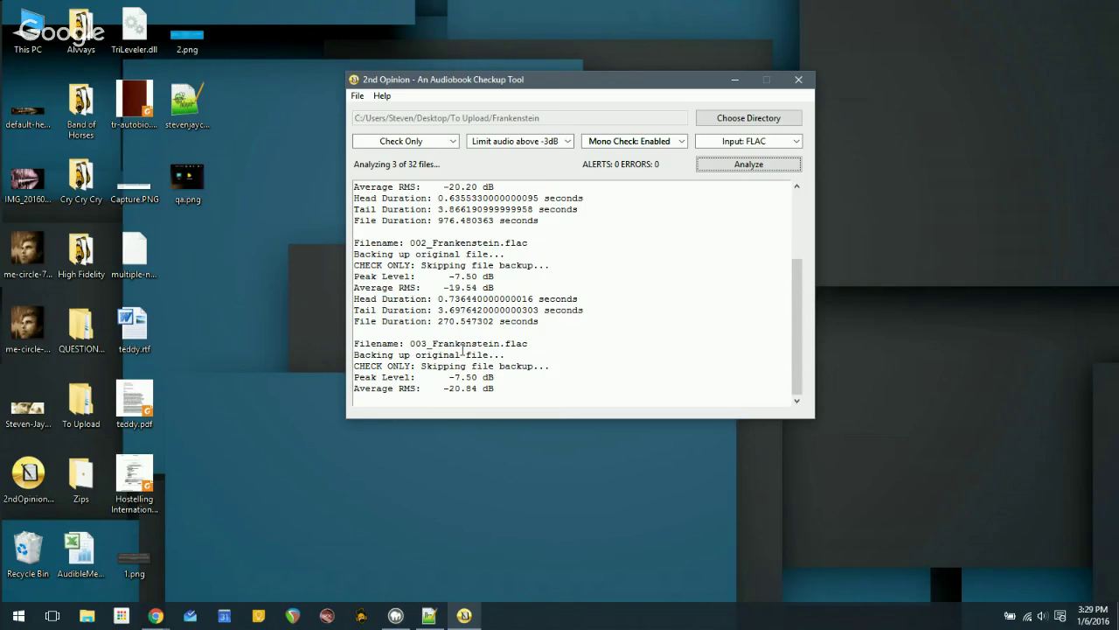
pyautogui.click(799, 80)
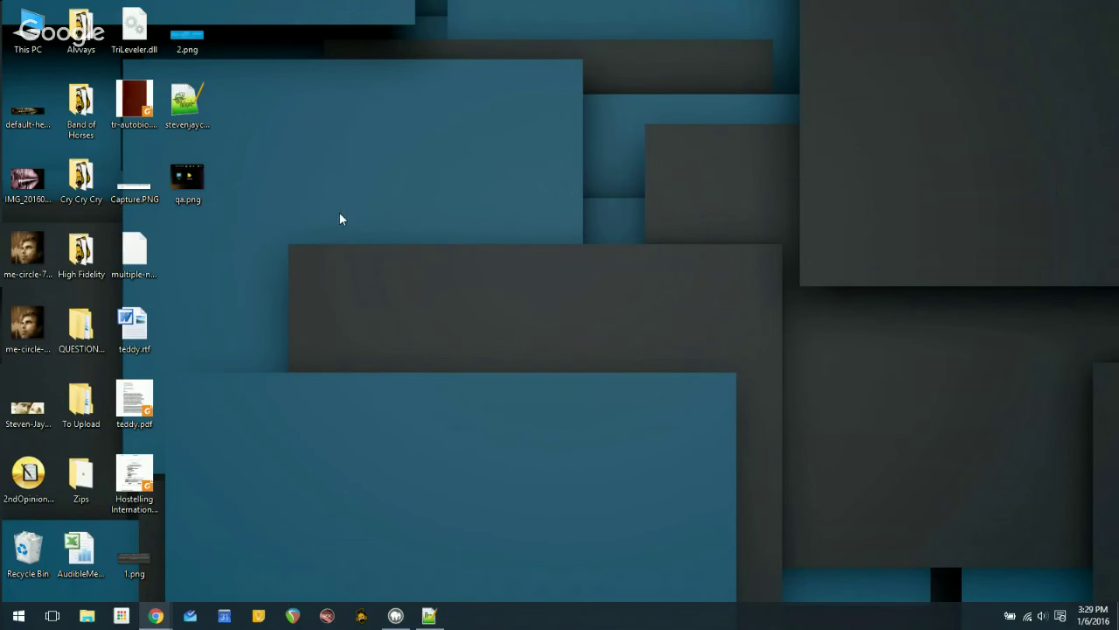
# Open the 2nd Opinion report in the Alice in Wonderland folder of To Upload and read its total duration at the end.
pyautogui.doubleClick(79, 406)
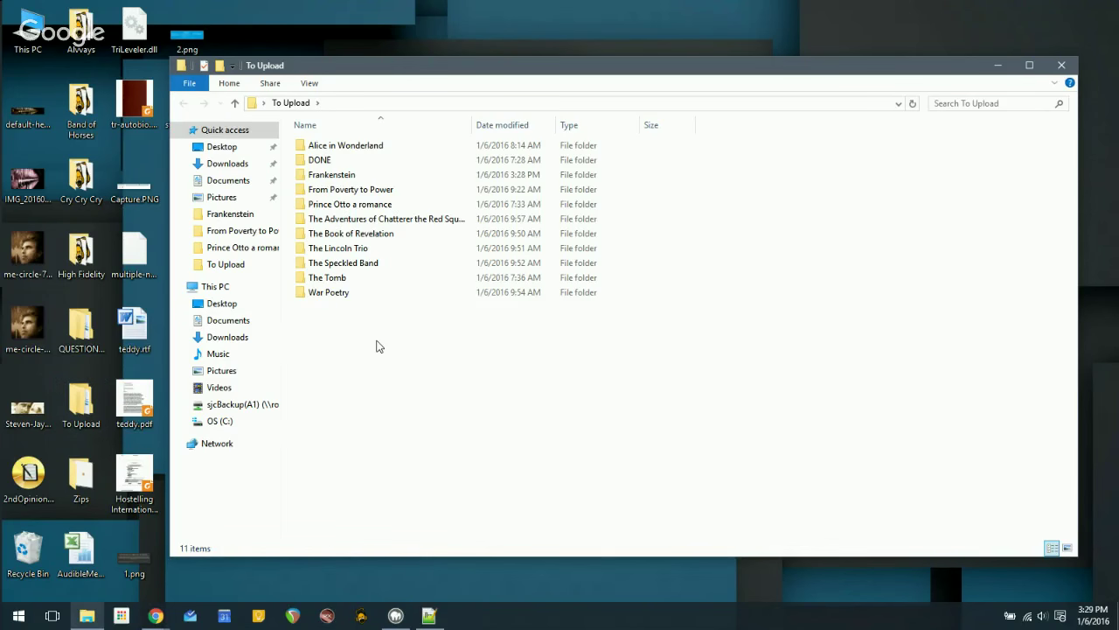
pyautogui.doubleClick(349, 148)
pyautogui.click(348, 163)
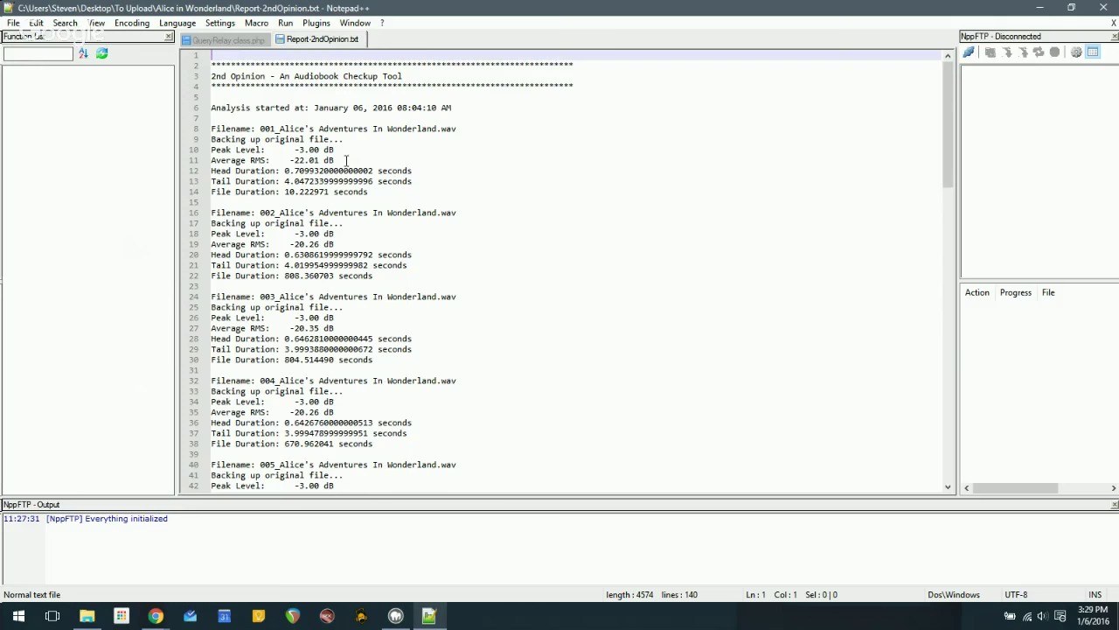
pyautogui.scroll(-20, 569, 343)
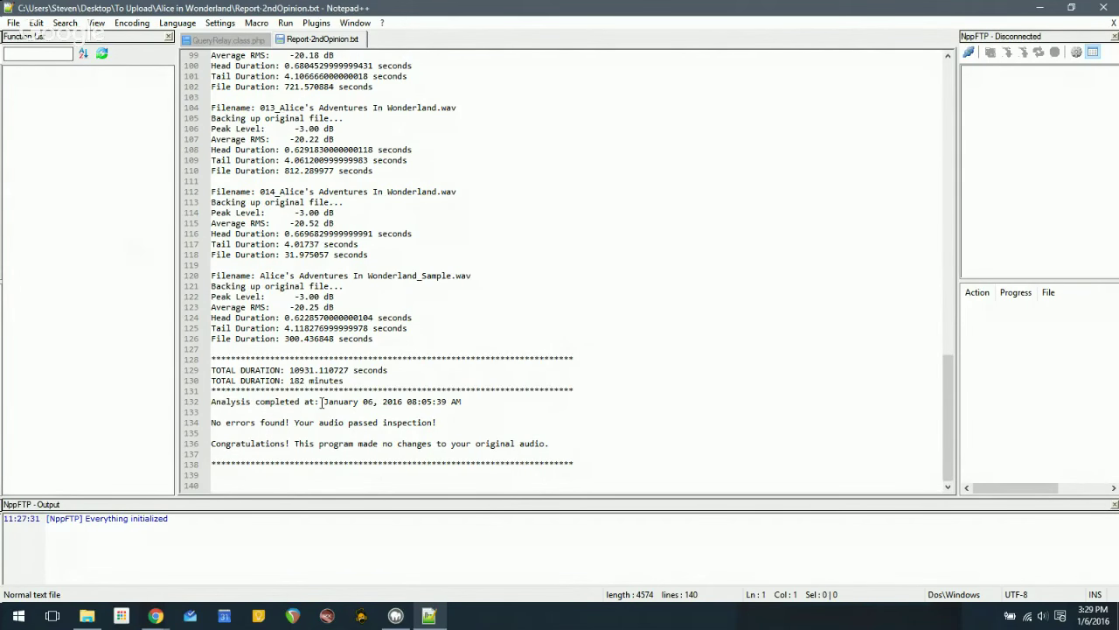
# Switch to the Update Existing Projects page in Chrome and set the total duration reported by 2nd Opinion to 182 minutes.
pyautogui.click(156, 616)
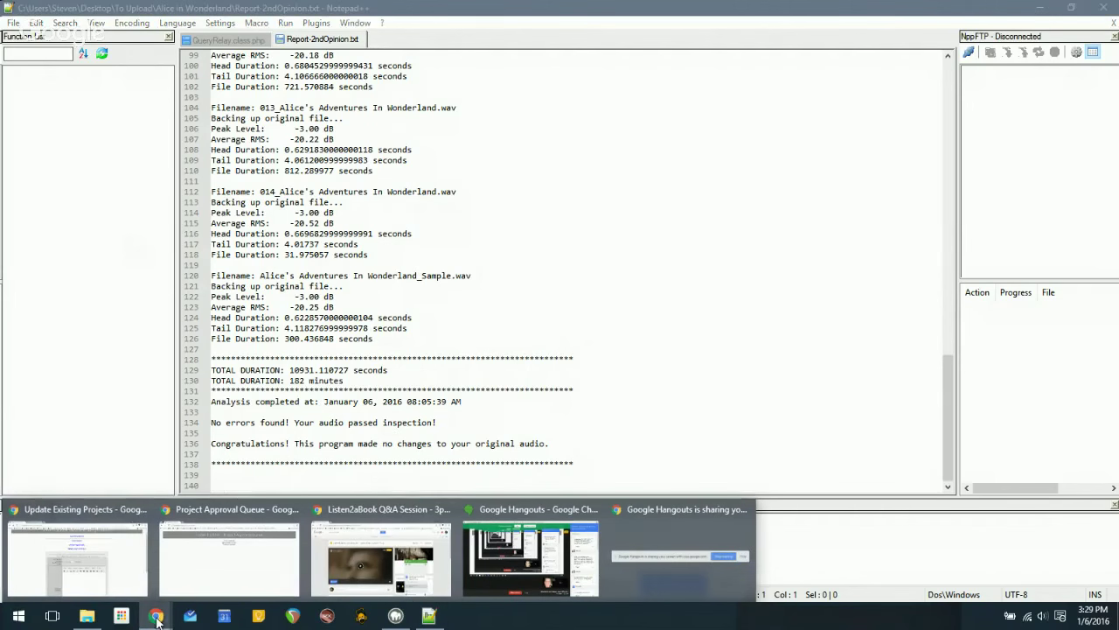
pyautogui.click(136, 580)
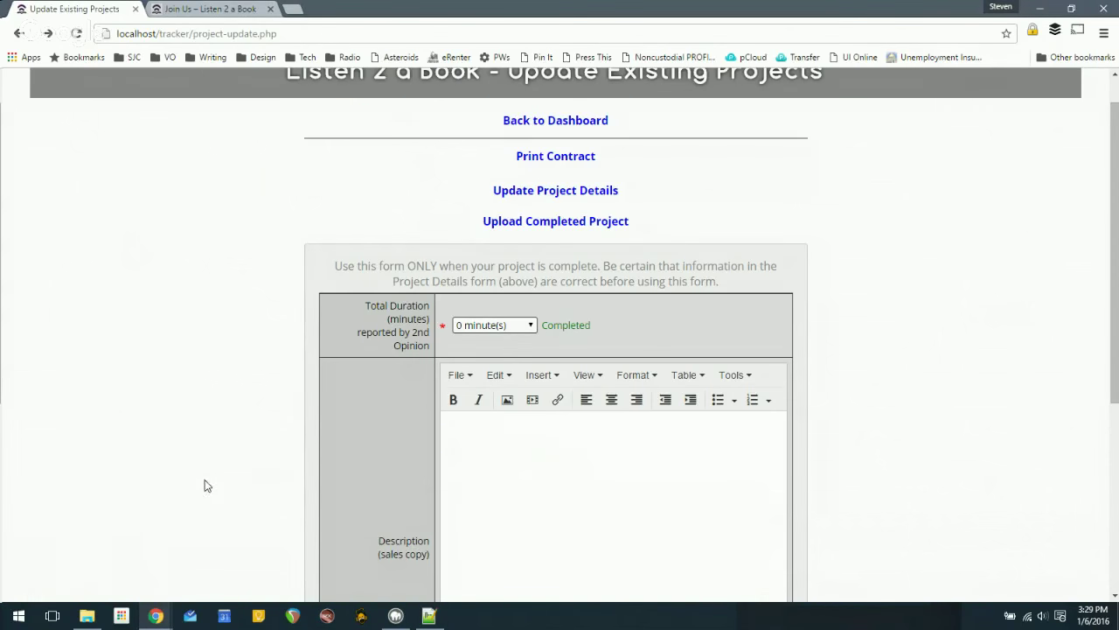
pyautogui.click(533, 326)
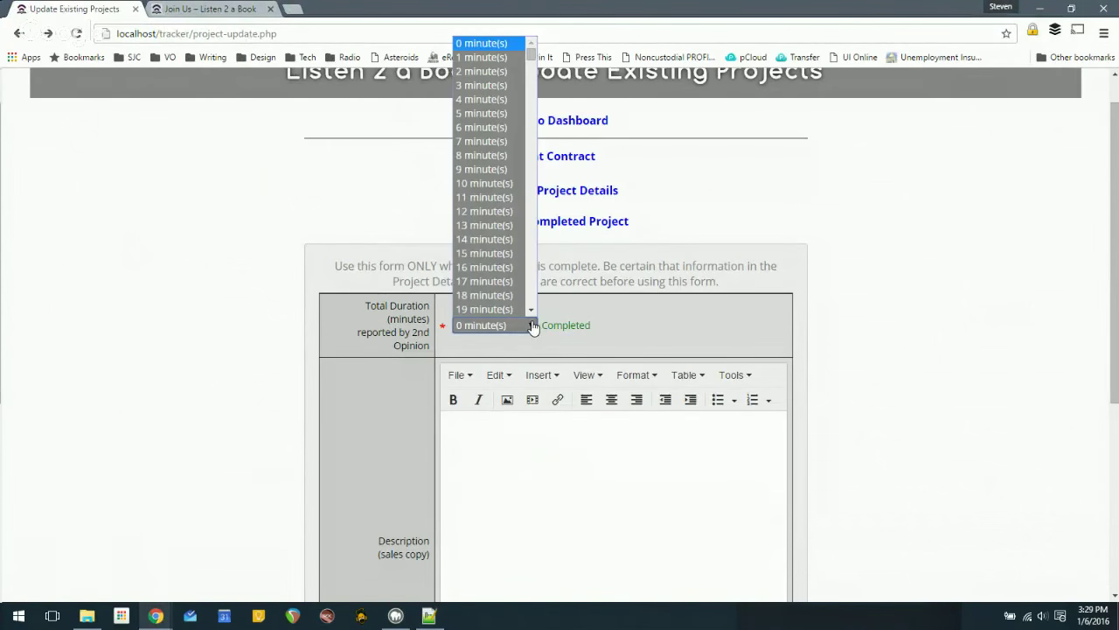
pyautogui.scroll(-20, 528, 305)
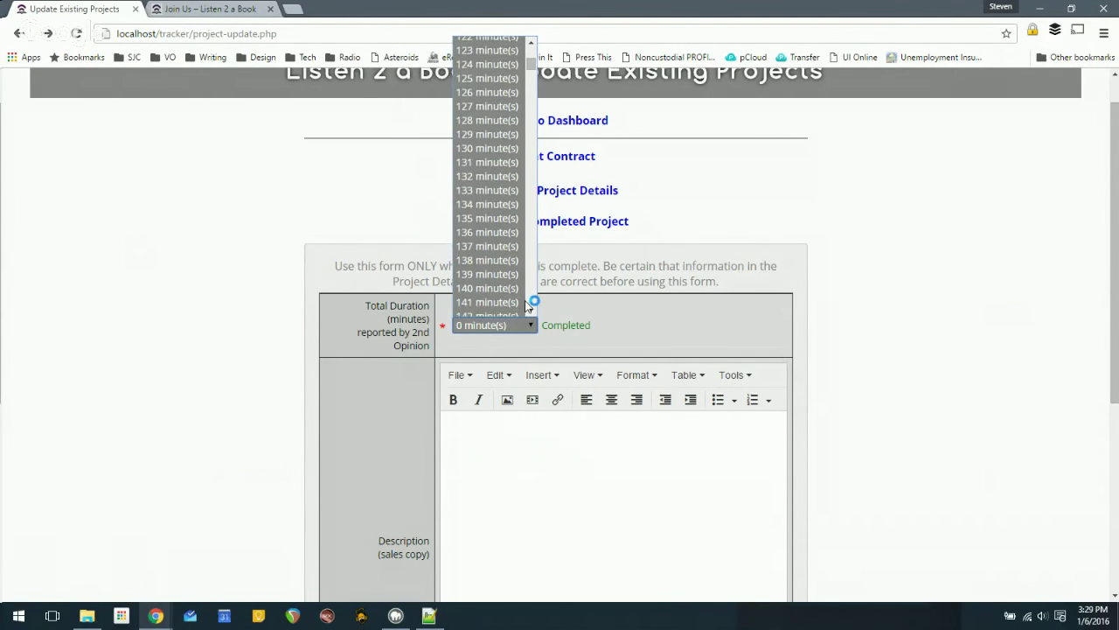
pyautogui.scroll(-12, 529, 305)
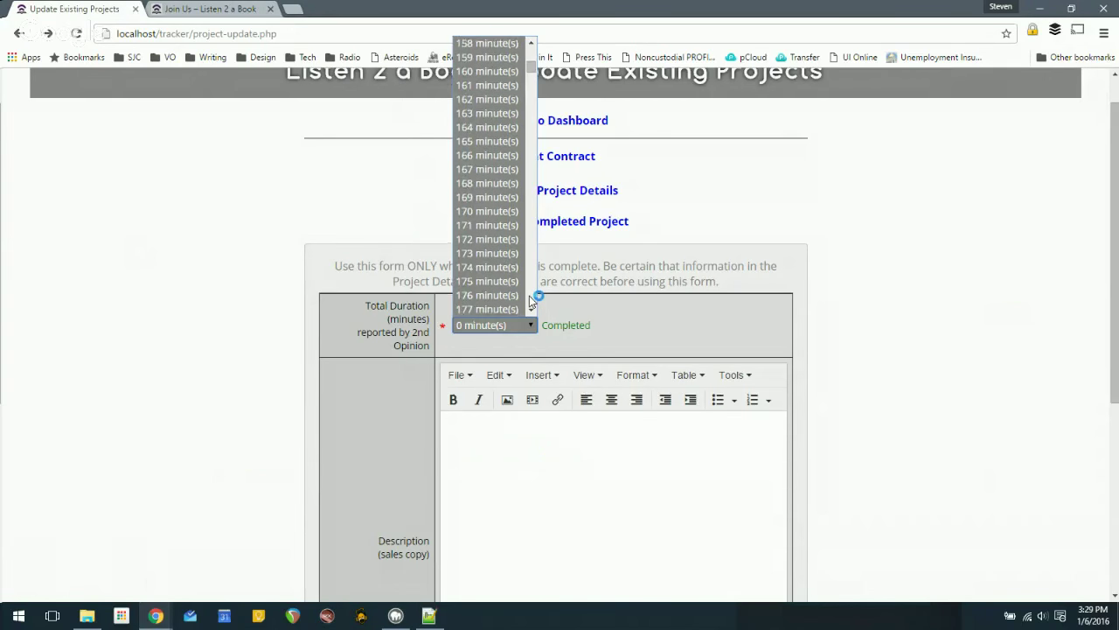
pyautogui.scroll(-6, 529, 295)
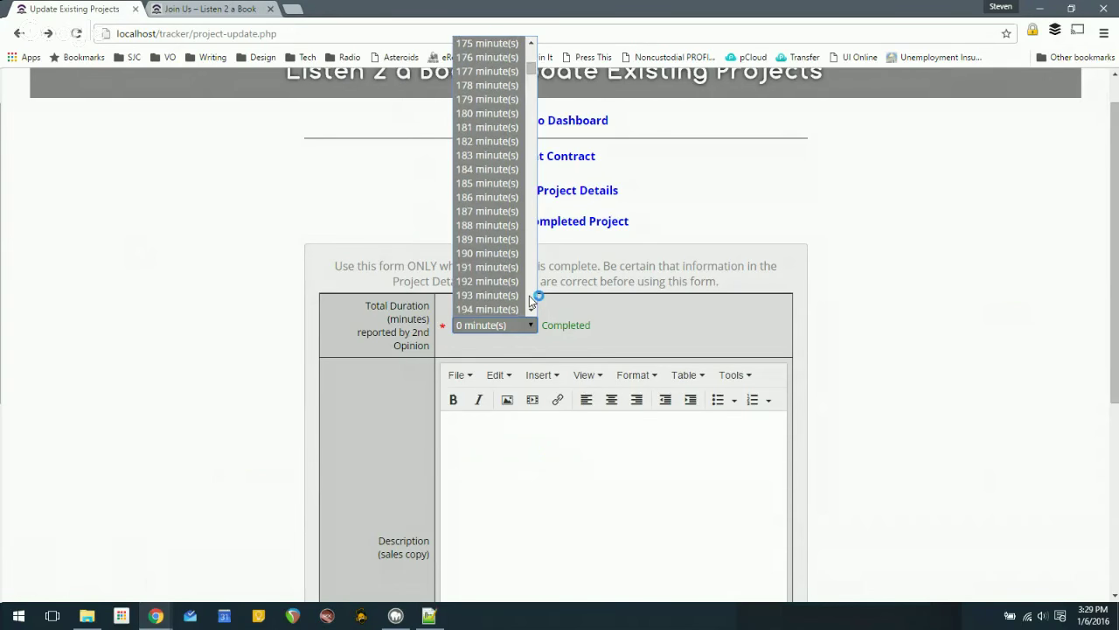
pyautogui.click(495, 145)
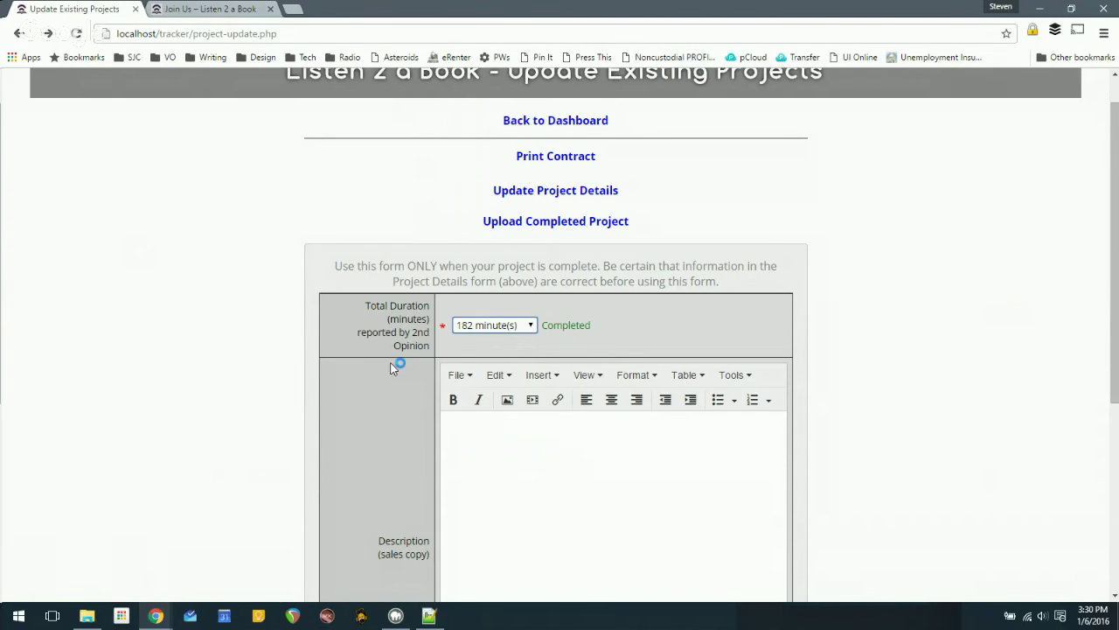
# Enter "The wizard of oz is a timeless classic..." as the project's sales copy description.
pyautogui.click(528, 507)
pyautogui.scroll(-2, 868, 459)
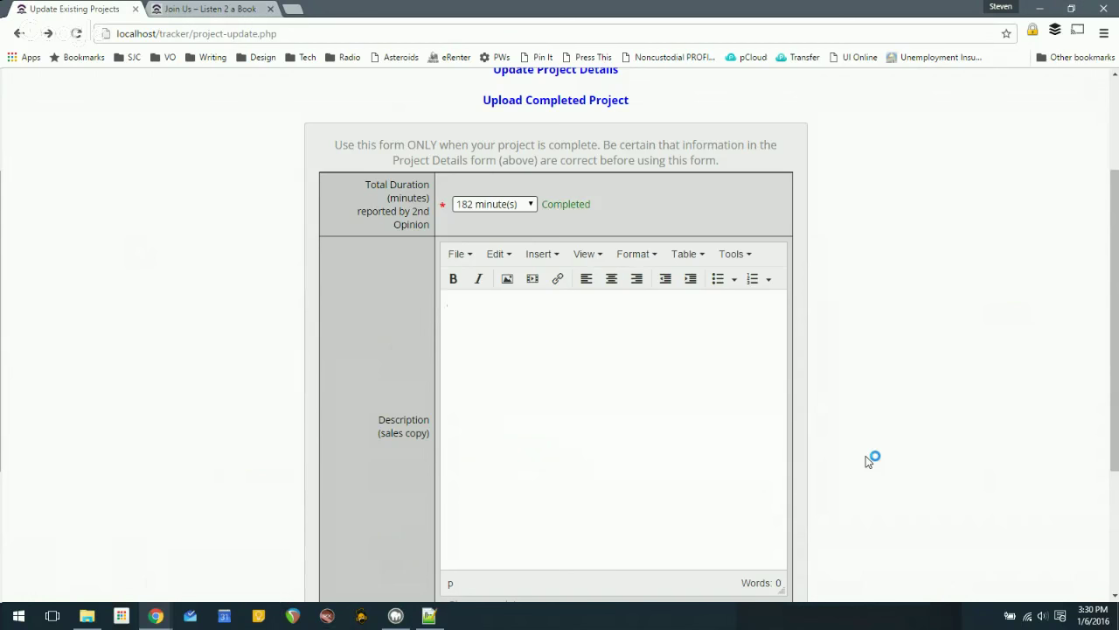
pyautogui.write('The wizard of oz is a timeless classic.')
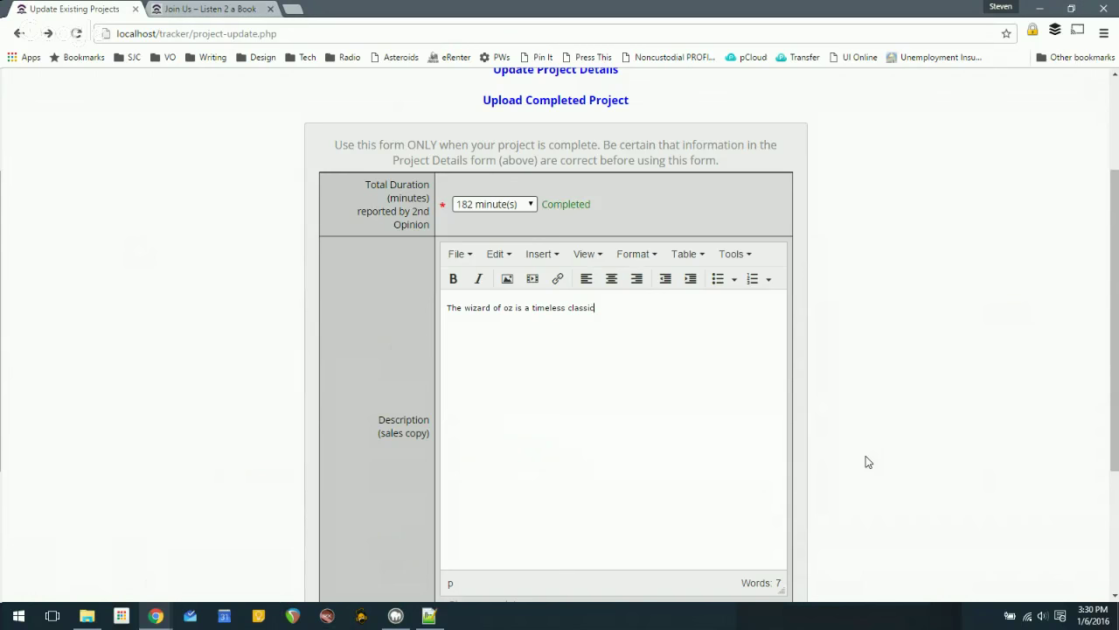
pyautogui.write('..')
pyautogui.scroll(-1, 853, 457)
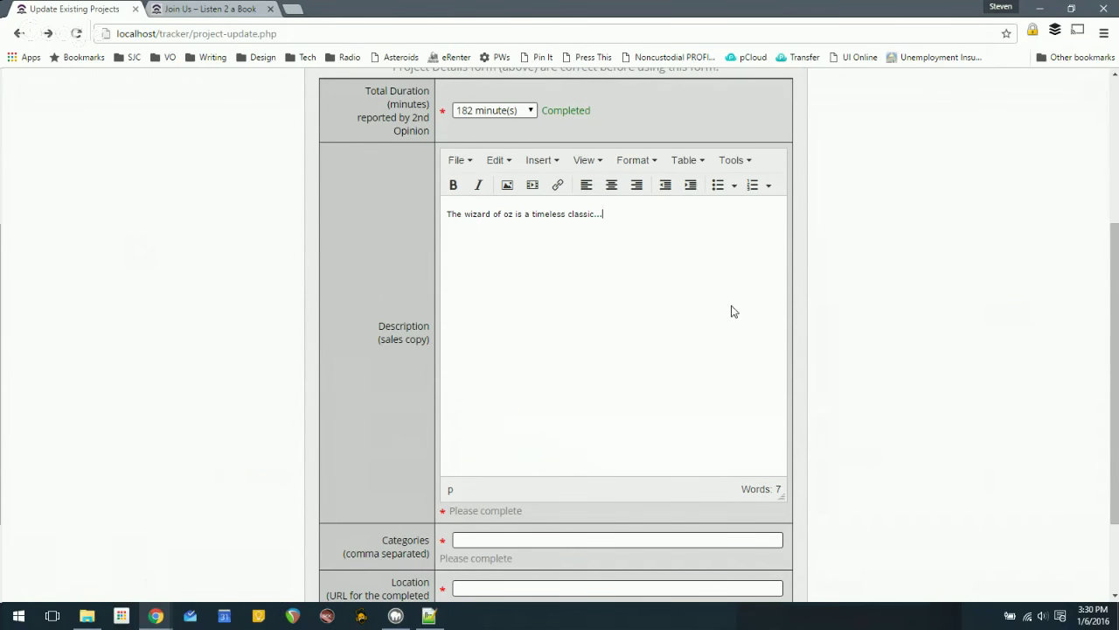
pyautogui.scroll(-1, 907, 327)
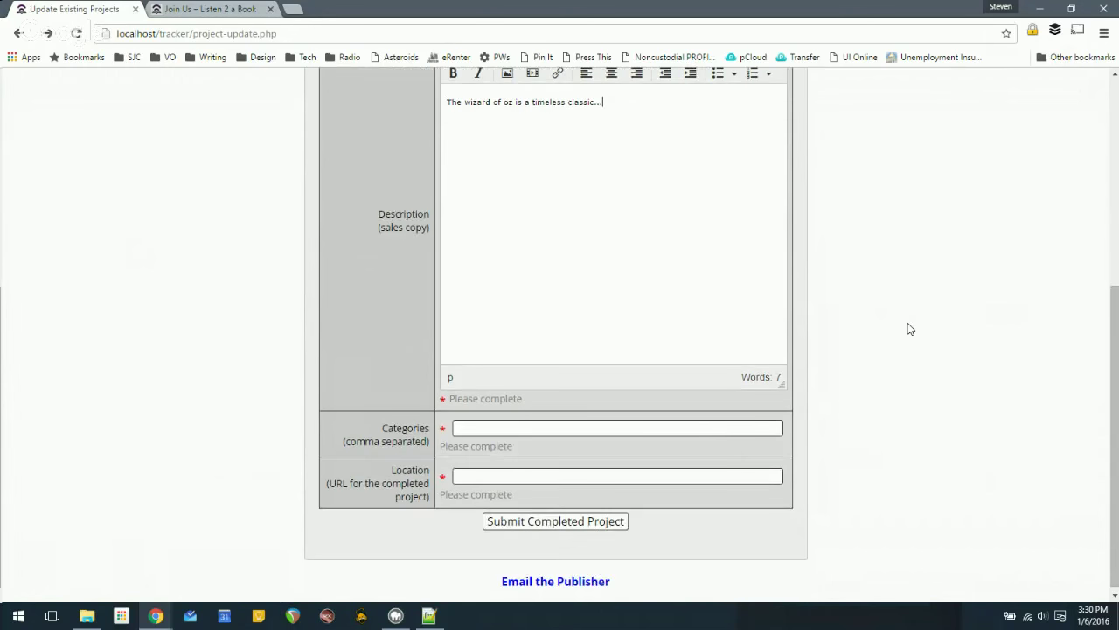
# Enter "Classics, American Literature, Children's Lit, Fantasy" as the completed project's categories.
pyautogui.click(706, 429)
pyautogui.write('C')
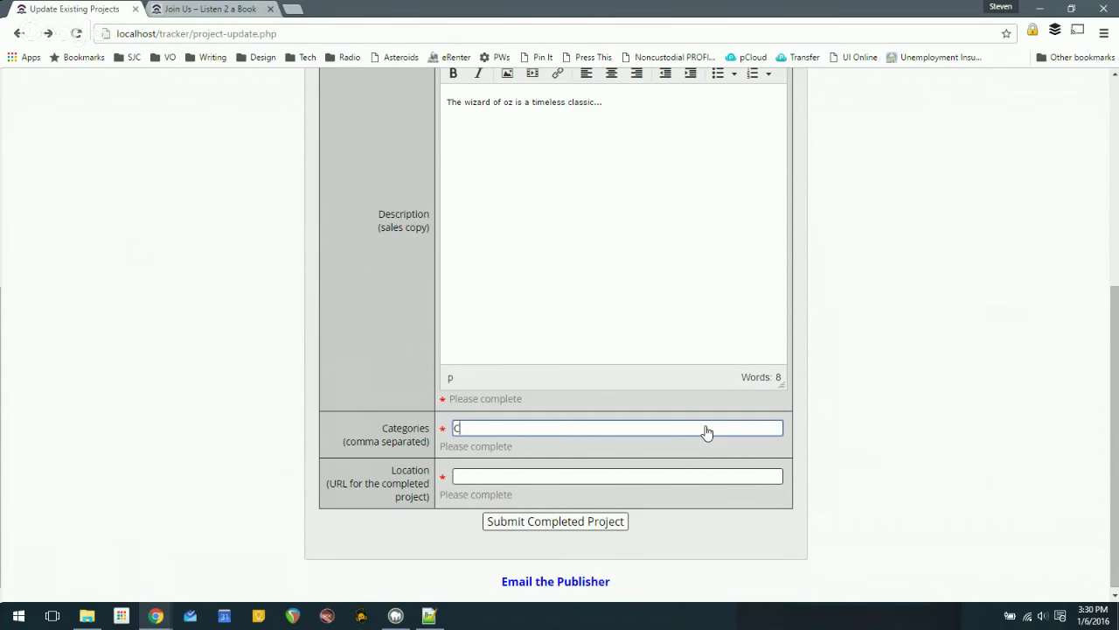
pyautogui.write('lassics, American Literature, ')
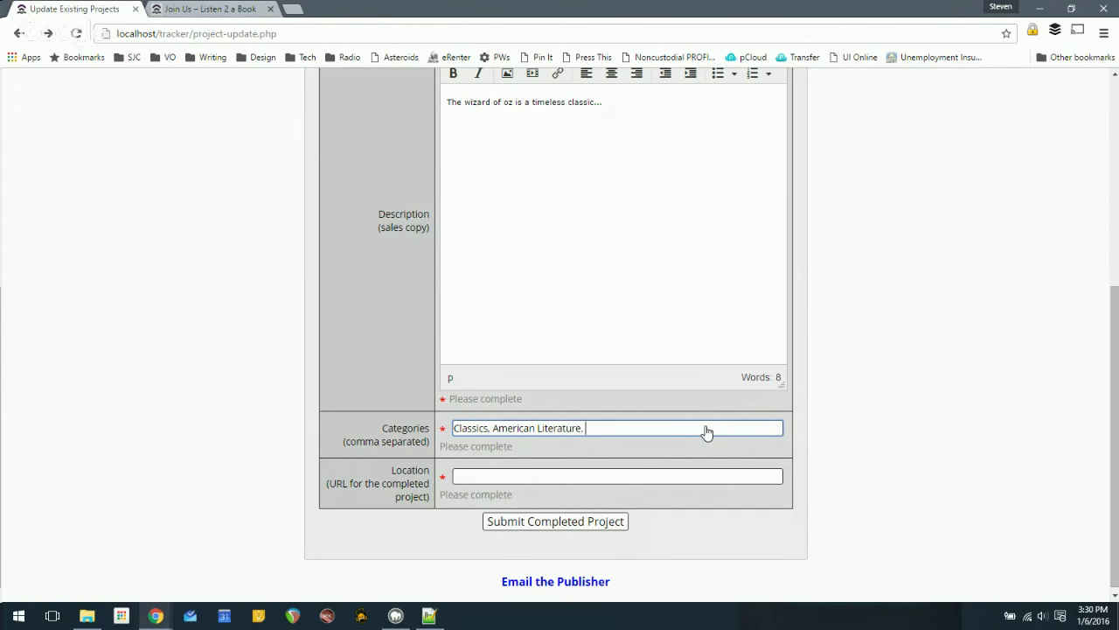
pyautogui.write("Children's Lit,")
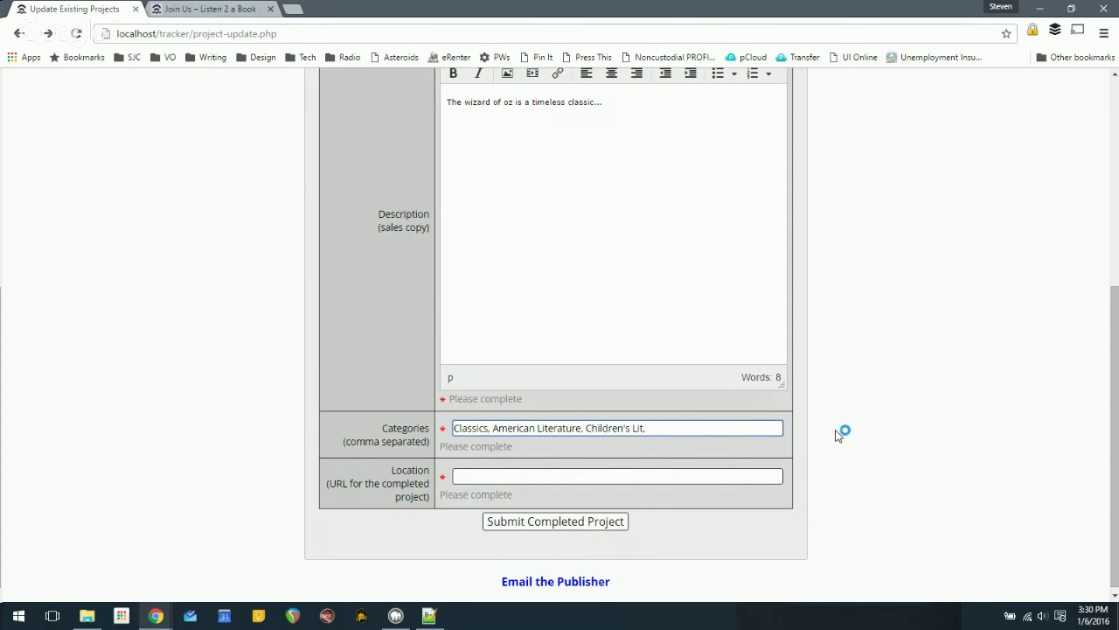
pyautogui.scroll(-1, 840, 436)
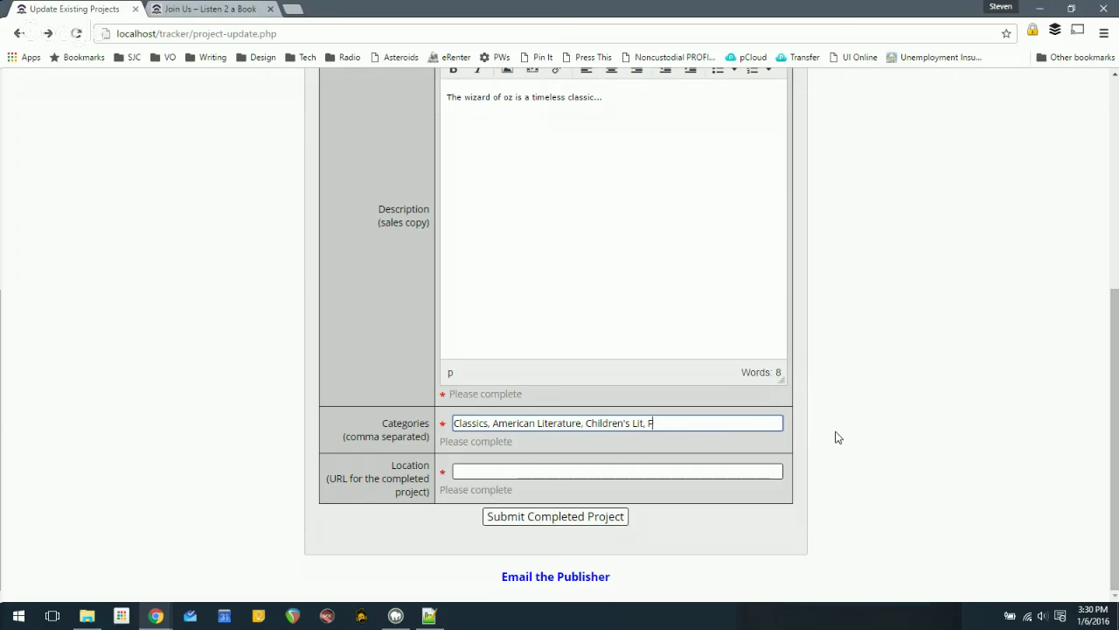
pyautogui.write('tasy')
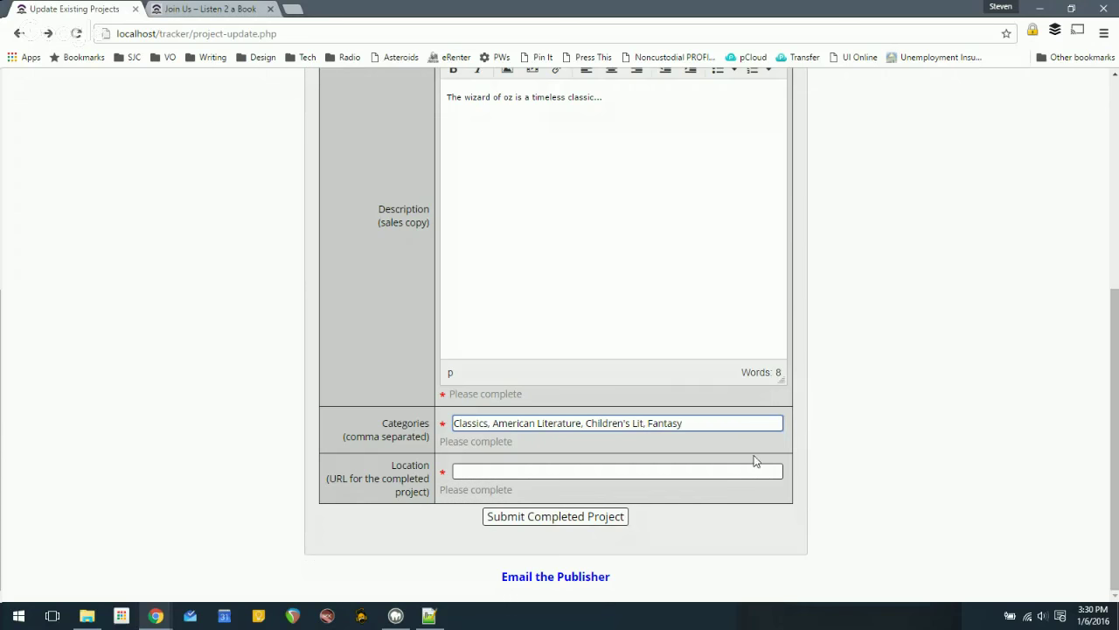
pyautogui.click(698, 475)
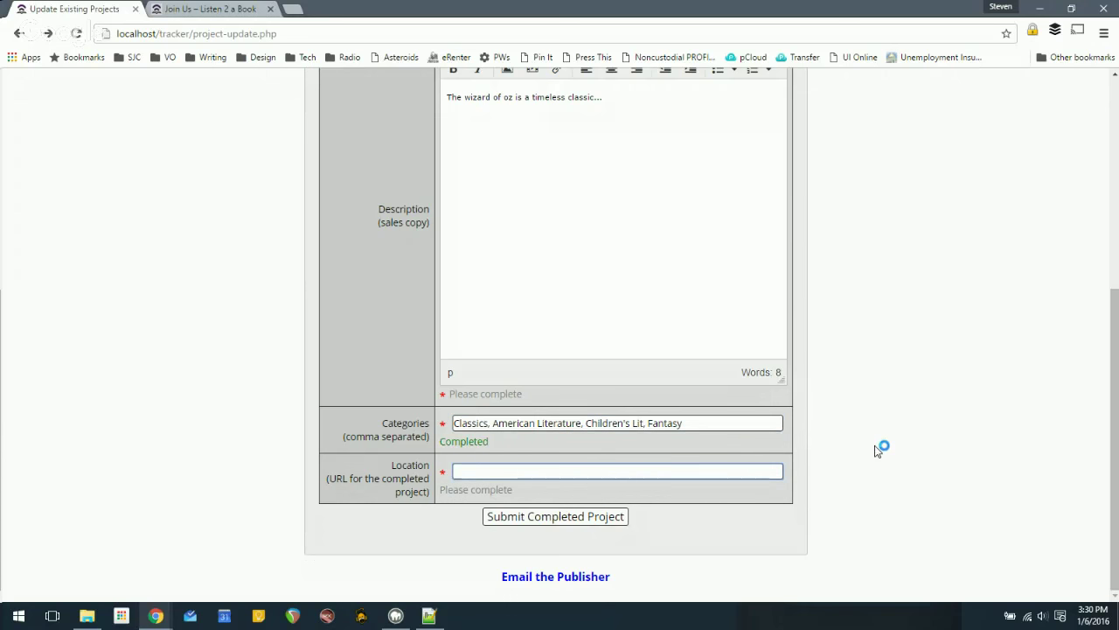
pyautogui.write('http://www.dropbo')
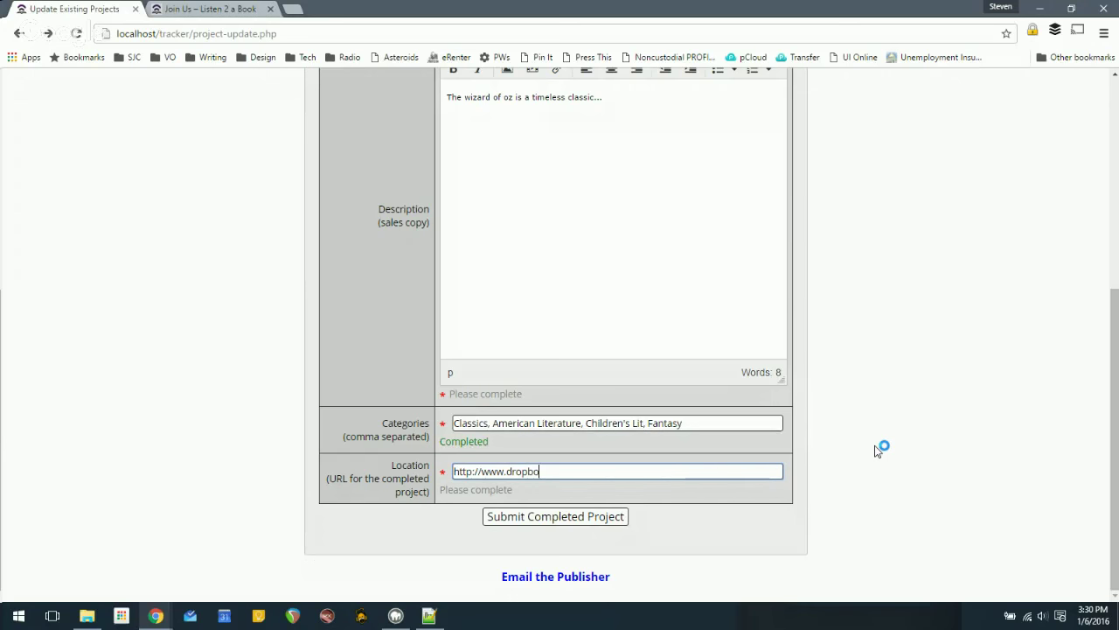
pyautogui.write('x.com/lkjsdkfdsjlfjskldf')
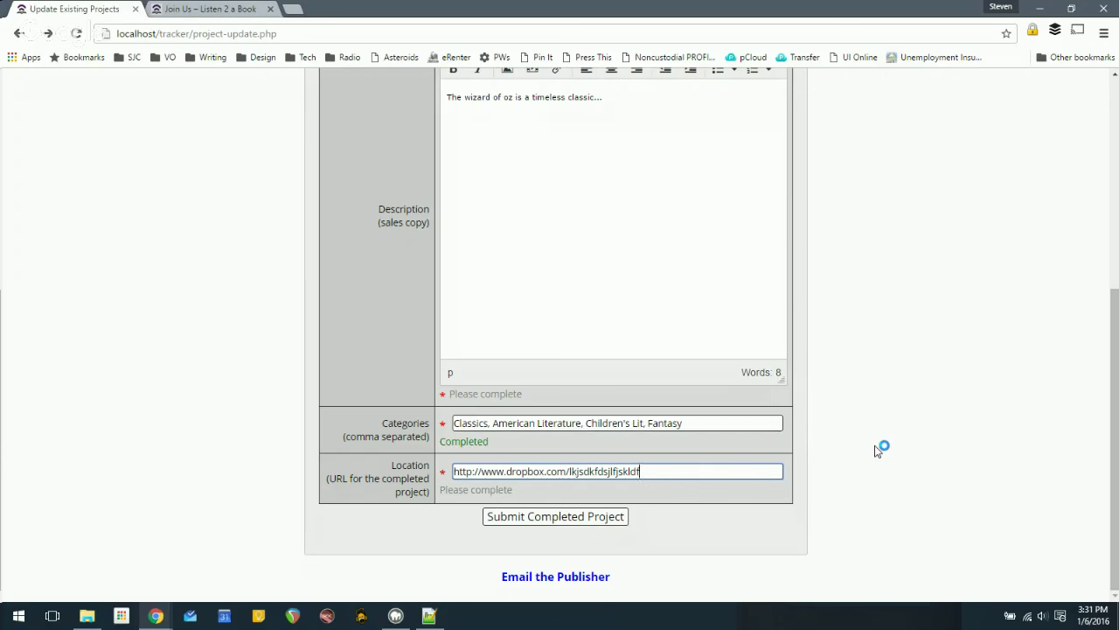
pyautogui.write('=dl=0')
# Review the filled-in duration, description, categories and location, and submit the completed project.
pyautogui.scroll(3, 831, 446)
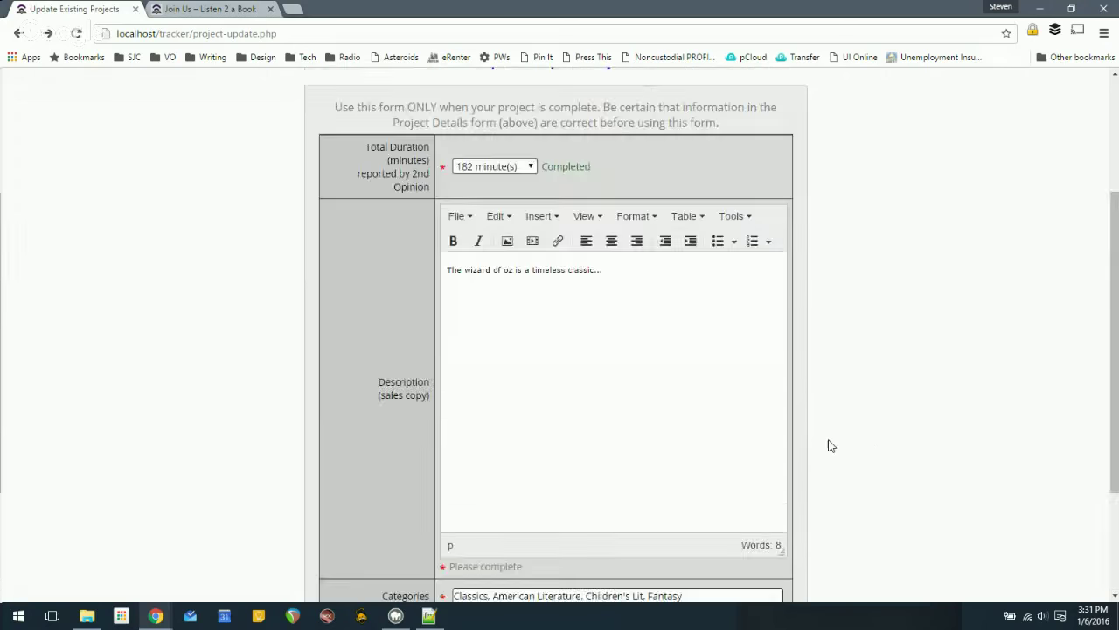
pyautogui.scroll(1, 831, 446)
pyautogui.scroll(-2, 831, 446)
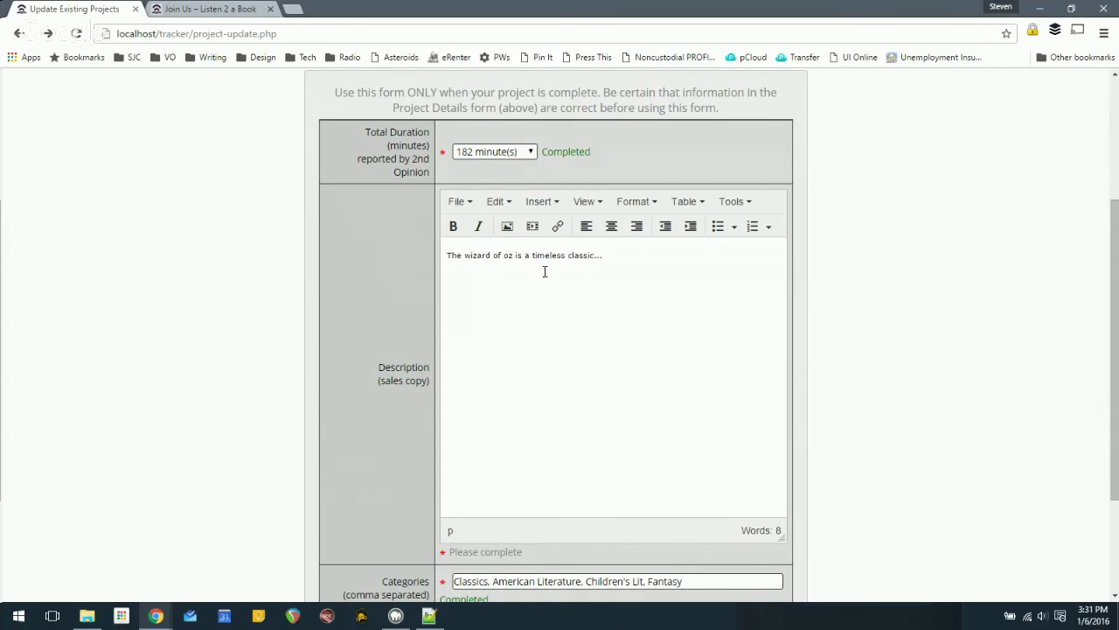
pyautogui.scroll(-3, 348, 352)
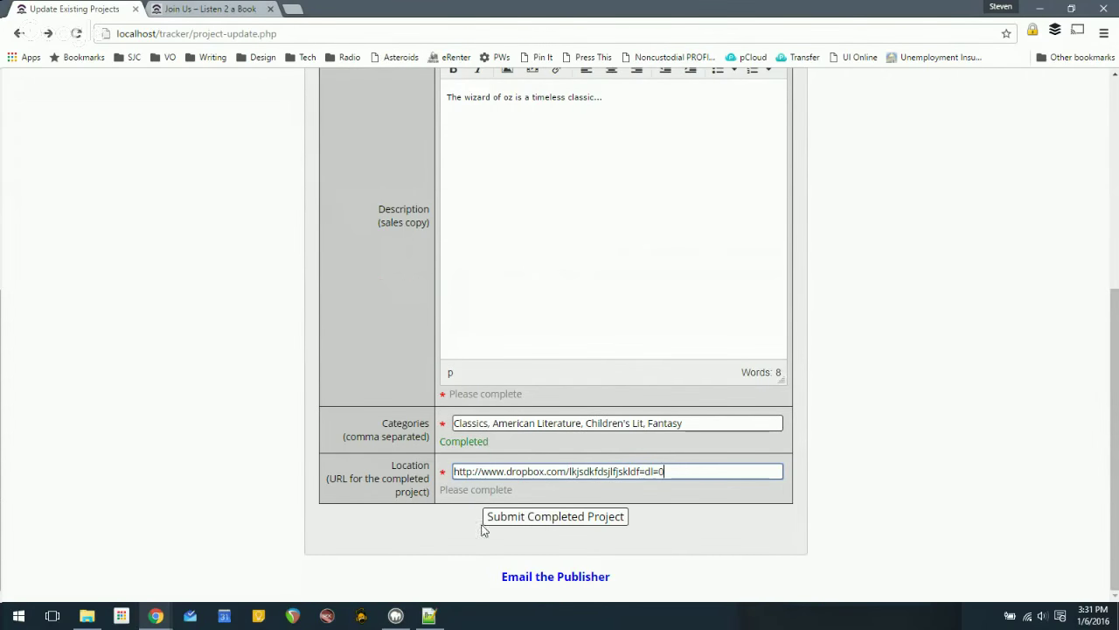
pyautogui.click(533, 518)
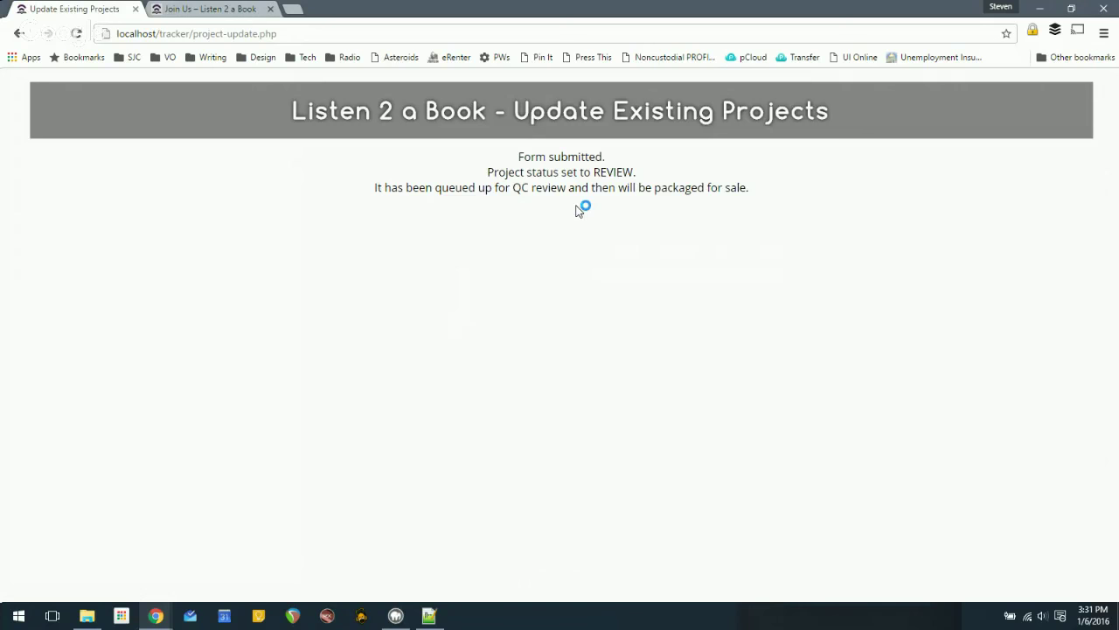
# Switch to the Project Approval Queue browser window, return to the tracker dashboard and open Project Review.
pyautogui.moveTo(168, 620)
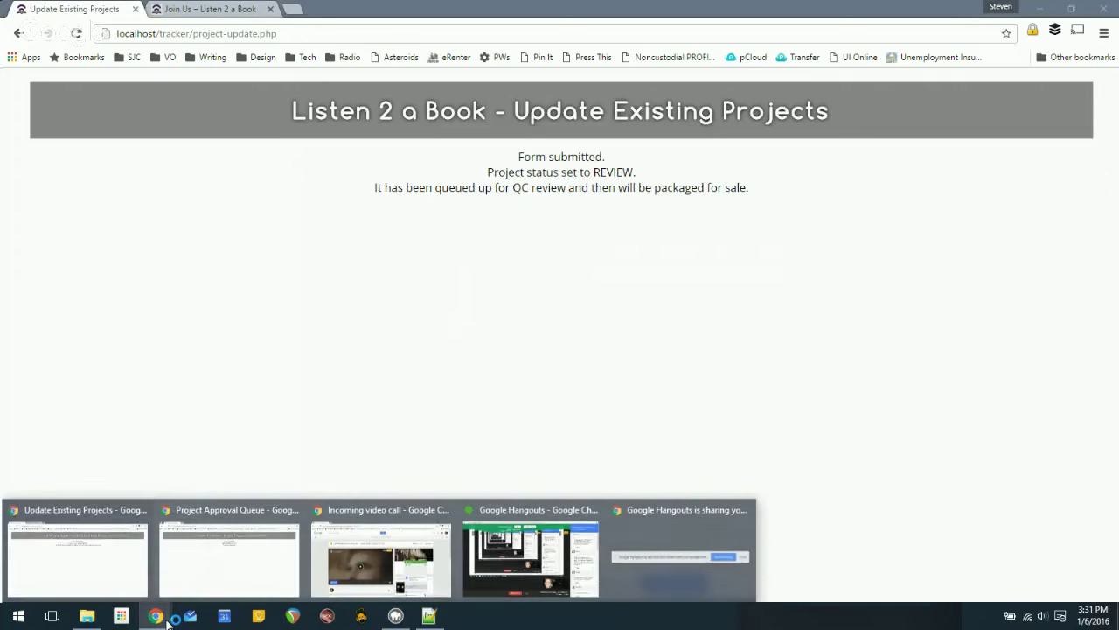
pyautogui.moveTo(210, 588)
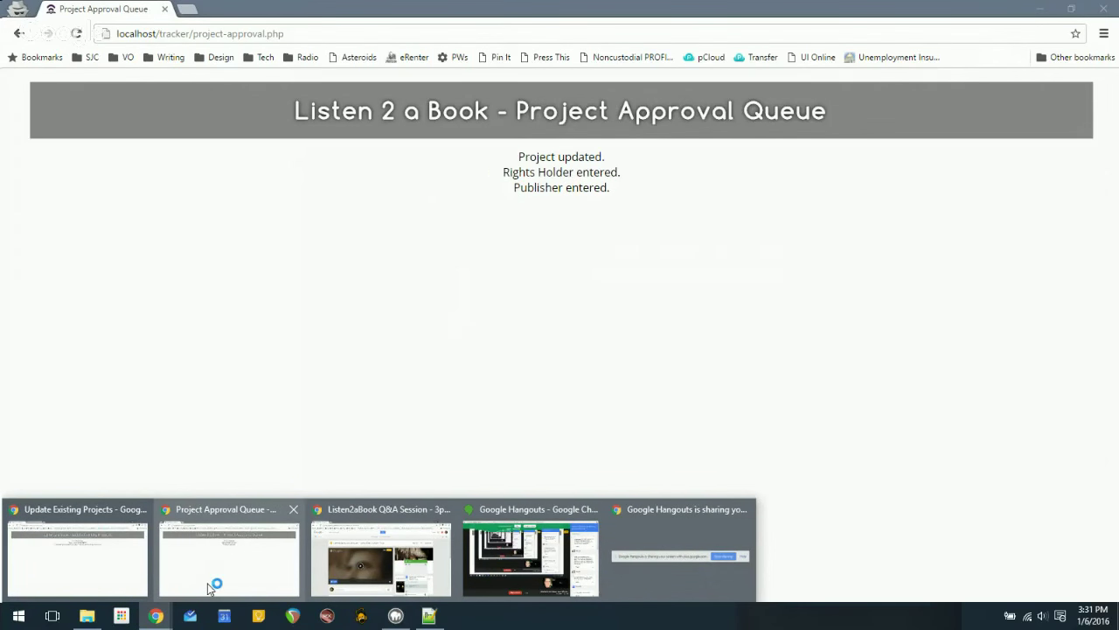
pyautogui.click(210, 588)
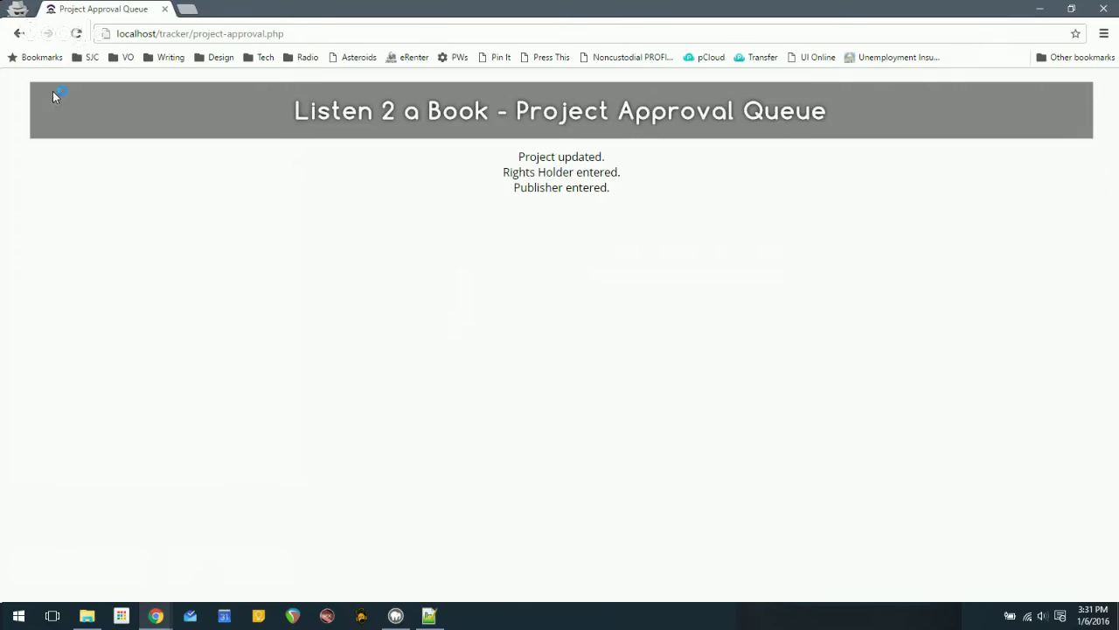
pyautogui.click(18, 33)
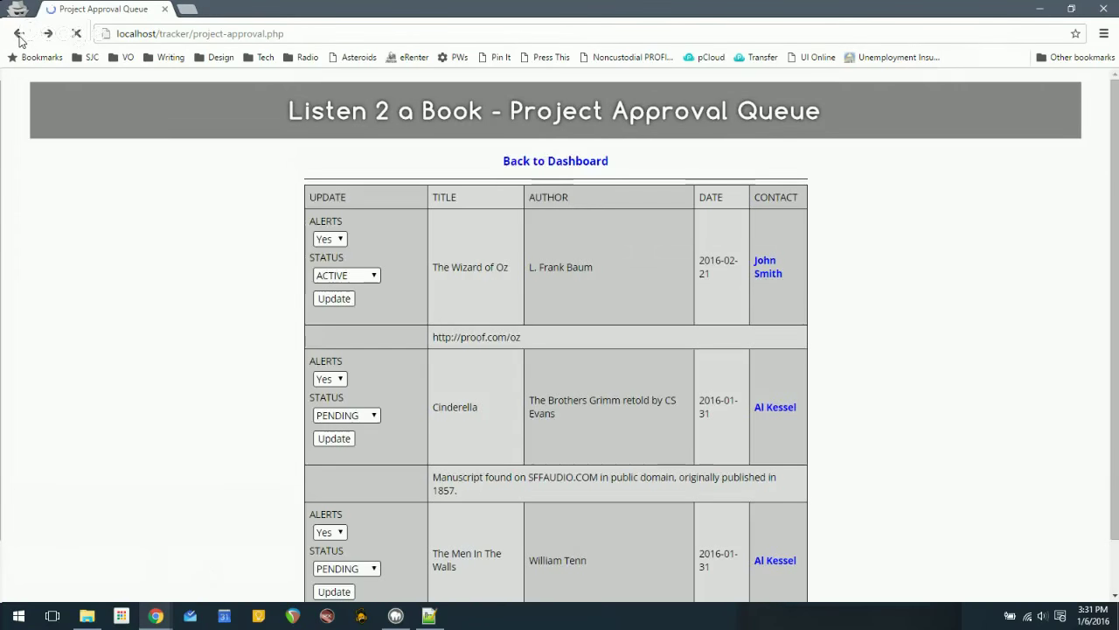
pyautogui.click(528, 169)
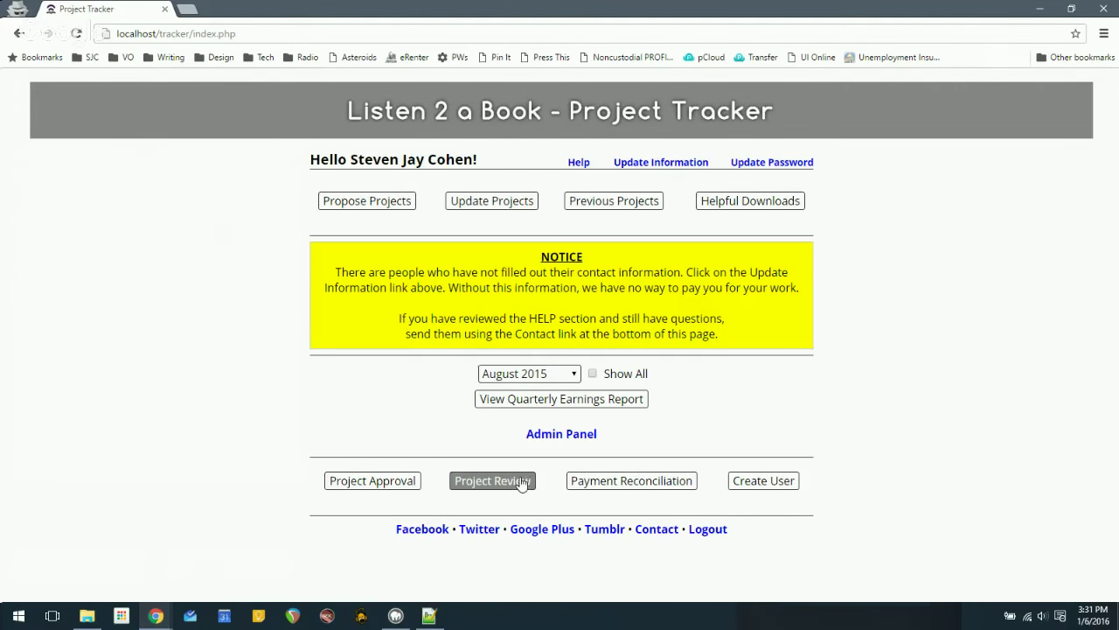
pyautogui.click(521, 483)
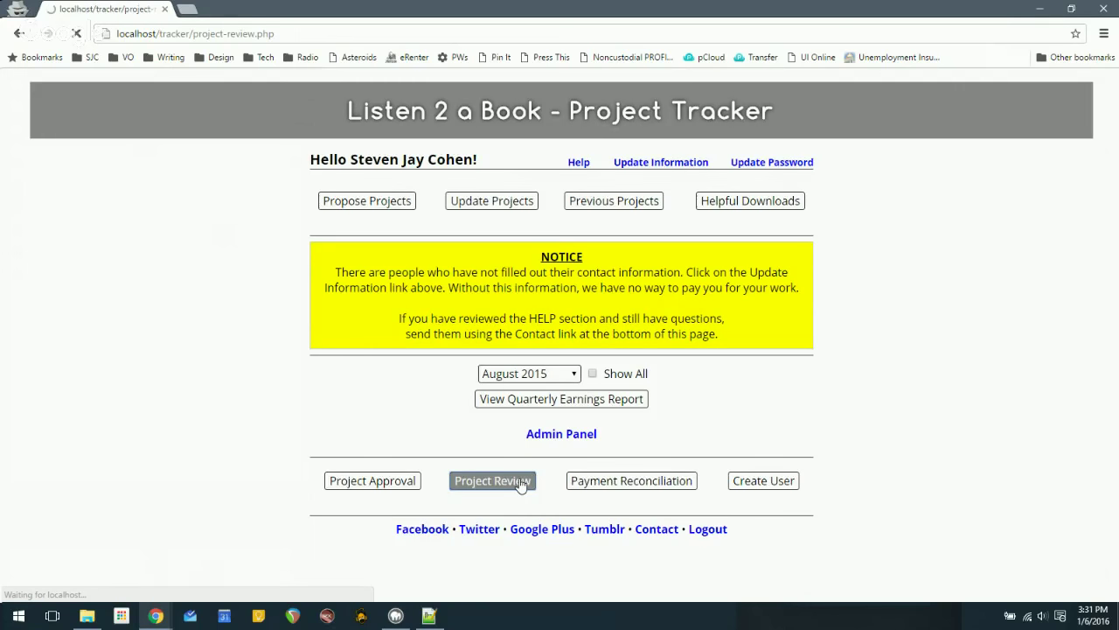
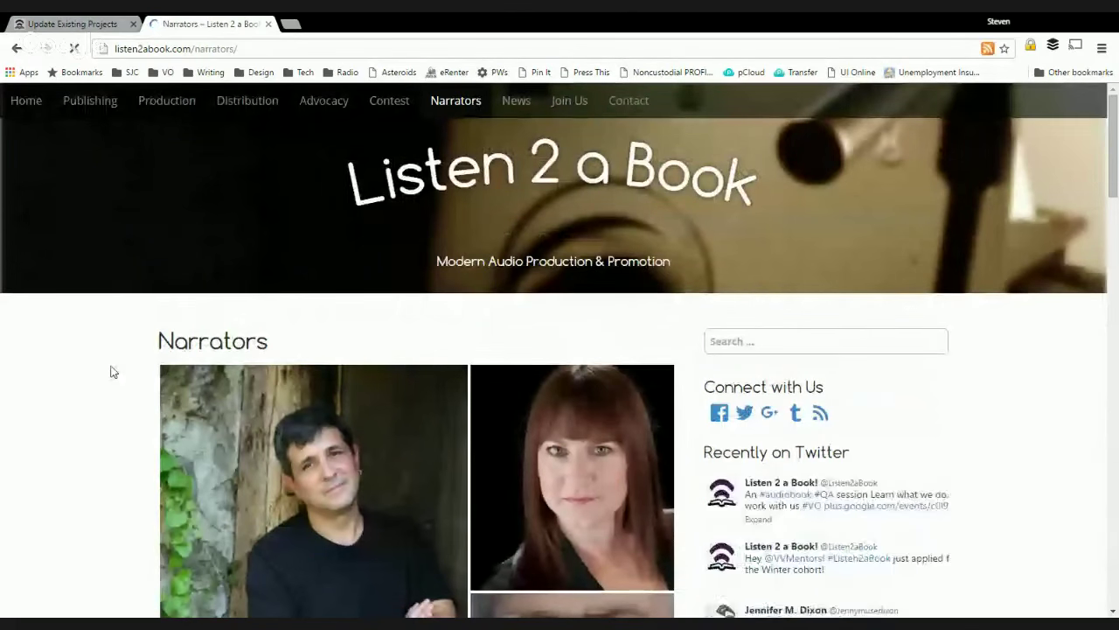
# Look through the narrator portraits on the Listen 2 a Book Narrators page down to the end and return to its start.
pyautogui.scroll(-1, 111, 371)
pyautogui.scroll(-2, 111, 372)
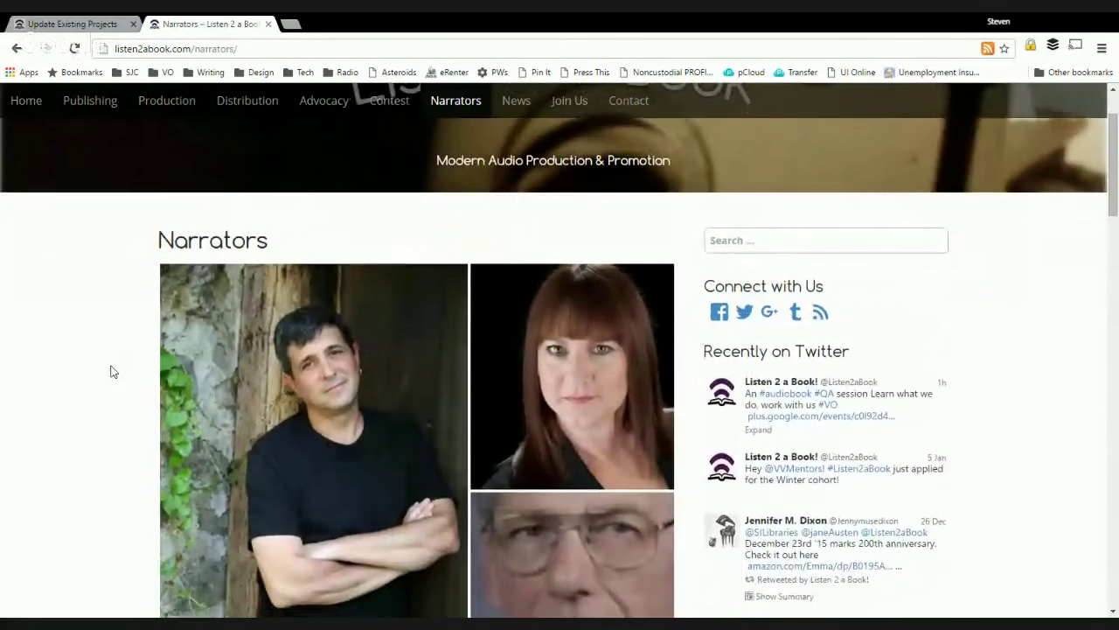
pyautogui.moveTo(252, 366)
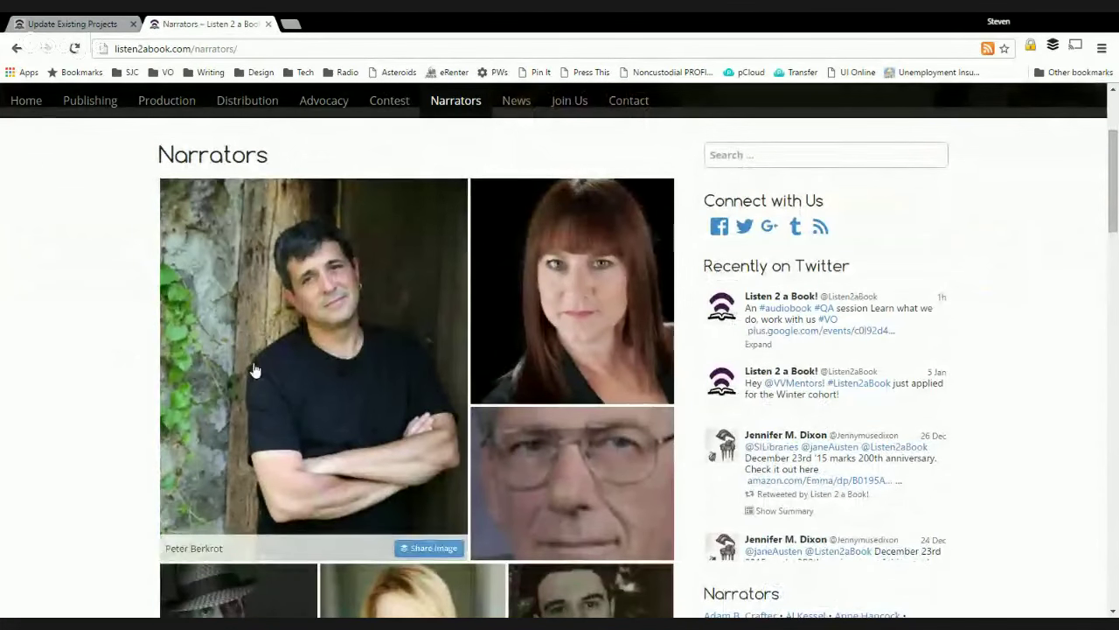
pyautogui.moveTo(525, 343)
pyautogui.scroll(-5, 525, 342)
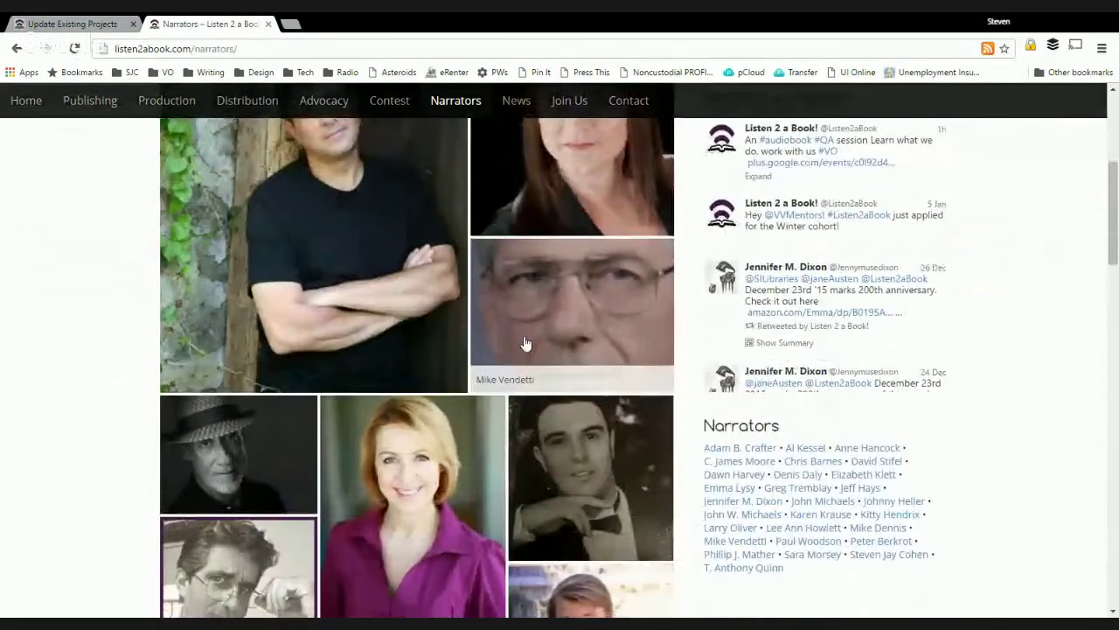
pyautogui.scroll(-2, 525, 343)
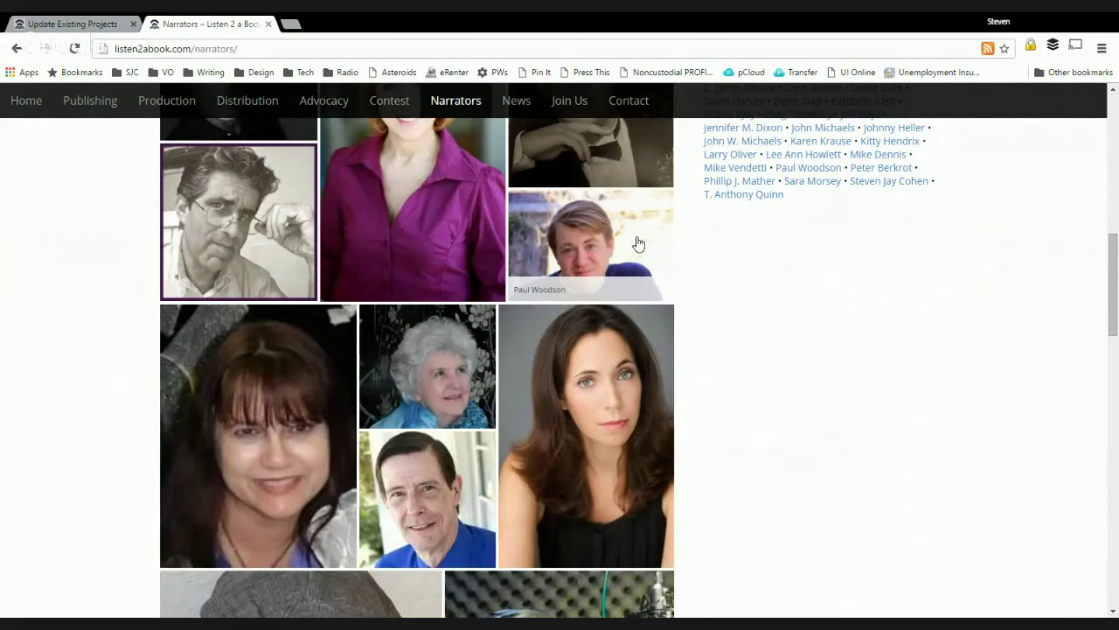
pyautogui.scroll(-6, 730, 274)
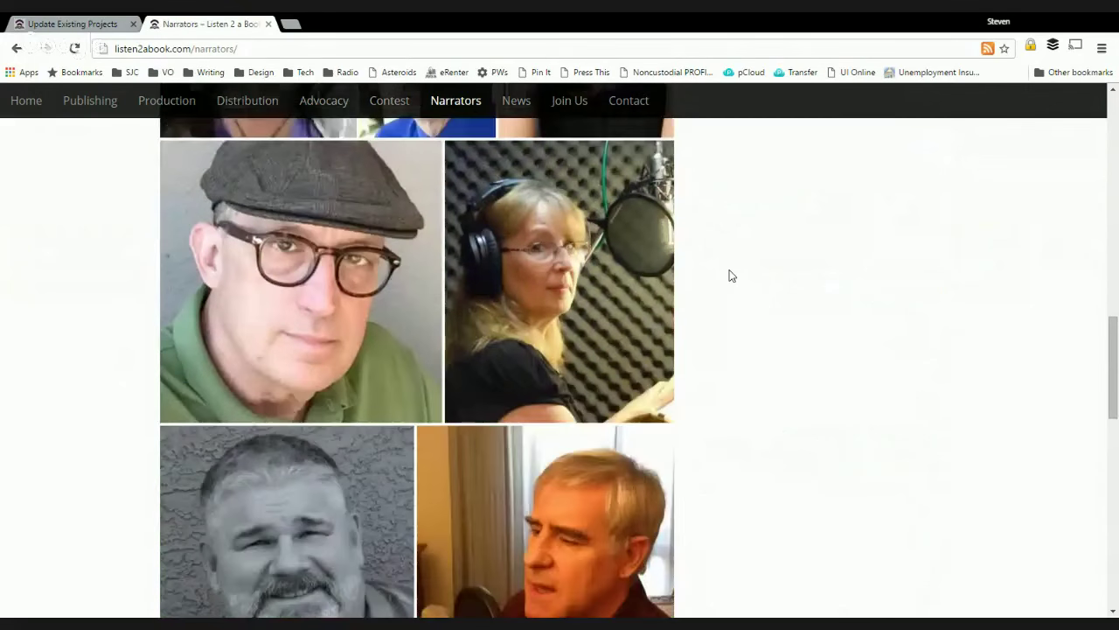
pyautogui.scroll(-3, 731, 275)
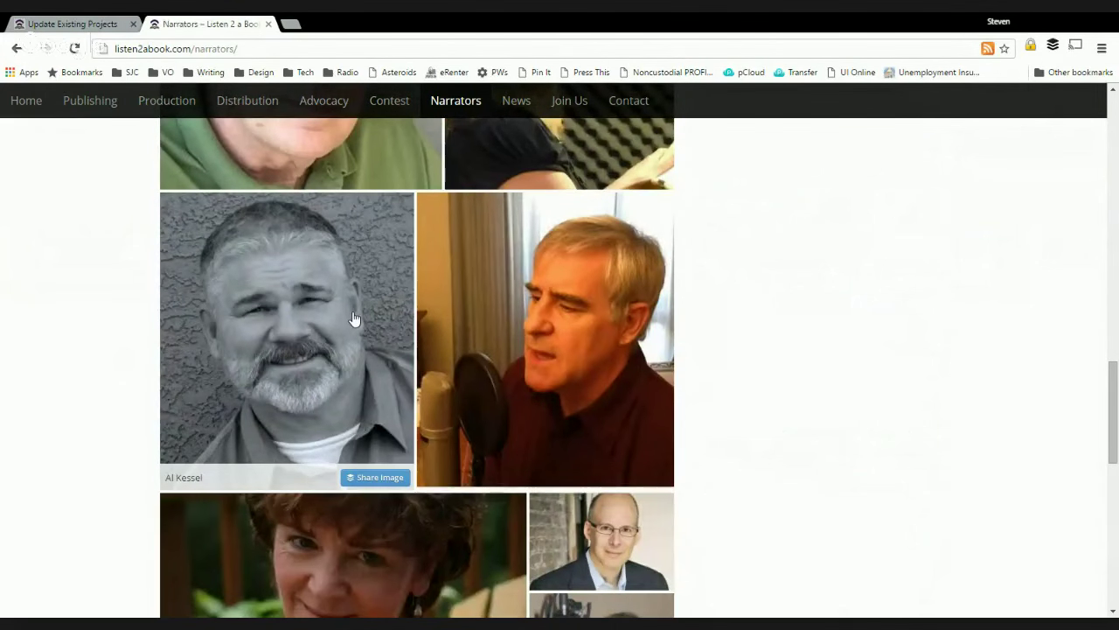
pyautogui.scroll(-2, 750, 408)
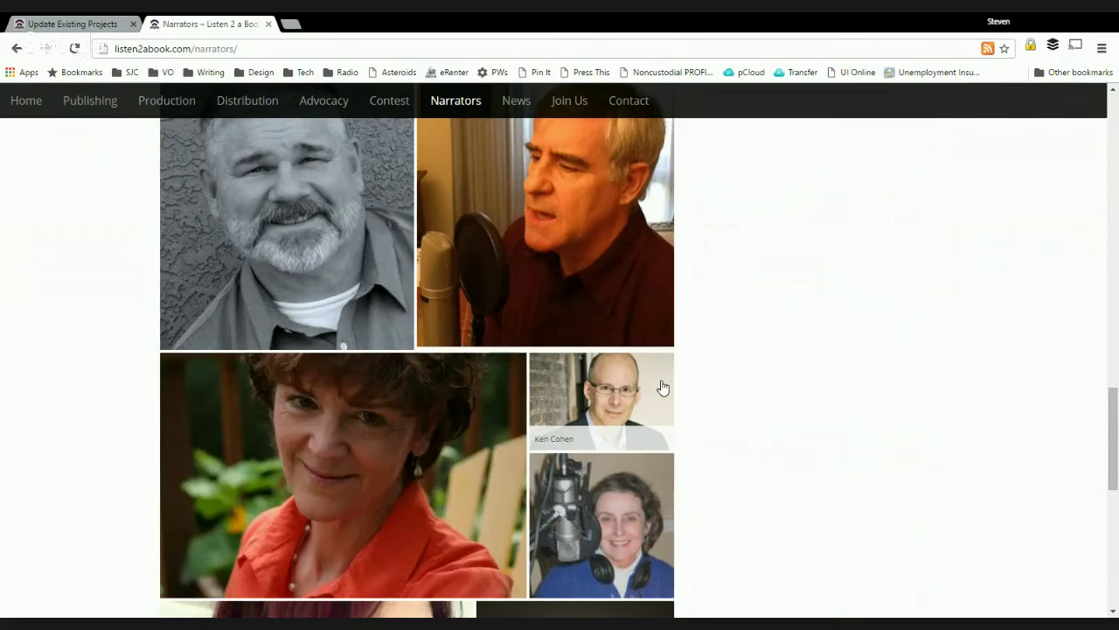
pyautogui.scroll(-5, 709, 377)
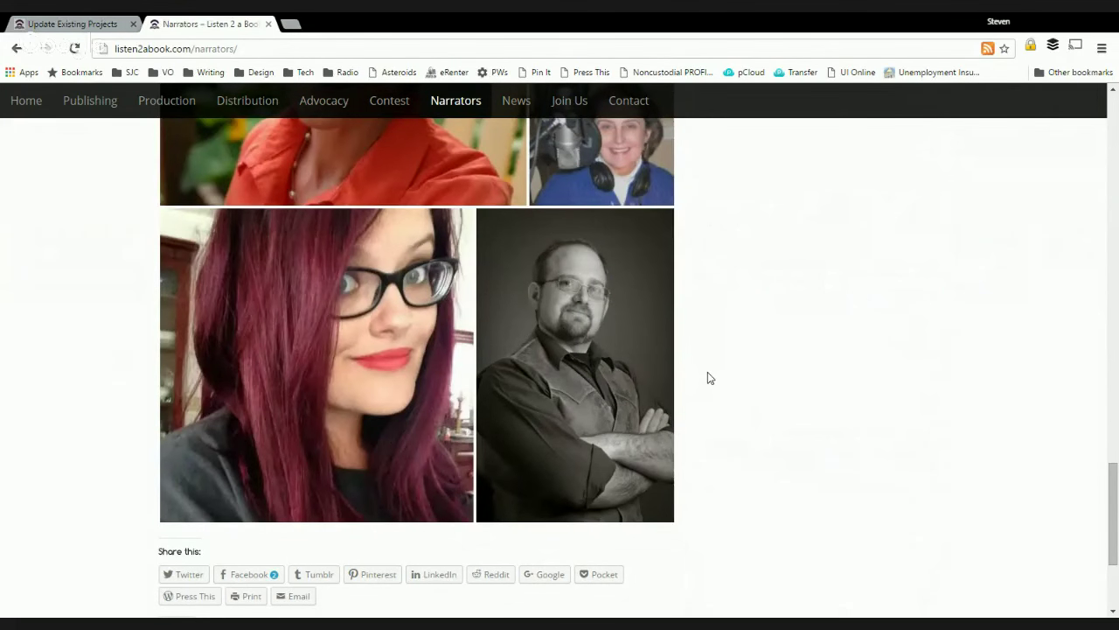
pyautogui.scroll(20, 709, 377)
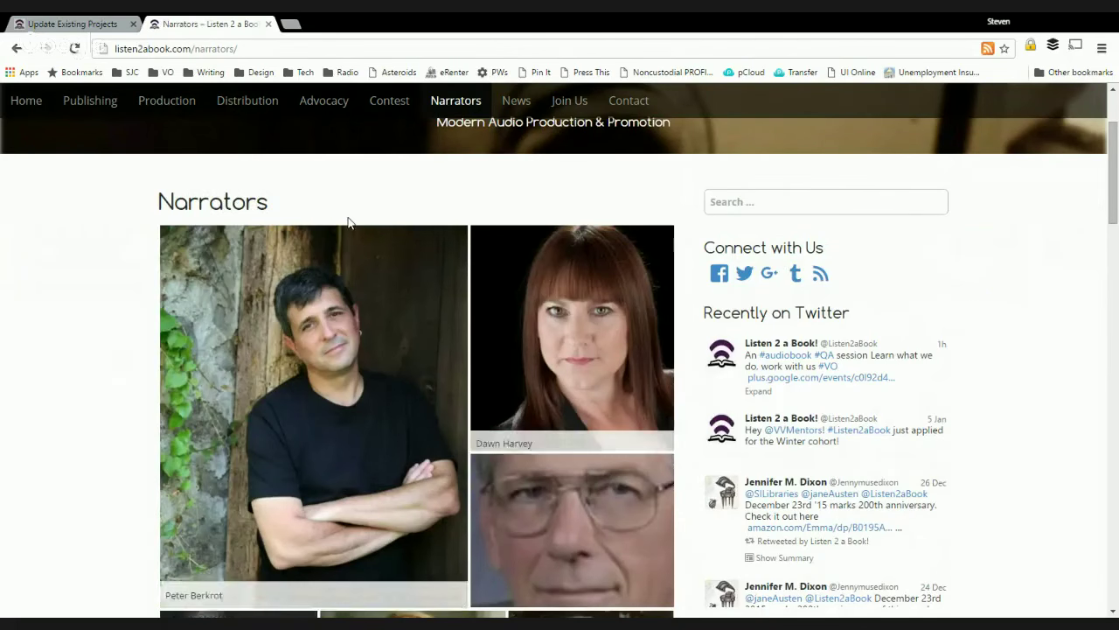
# Open the article "The Adventures of Huckleberry Finn" from the site's News page.
pyautogui.click(531, 101)
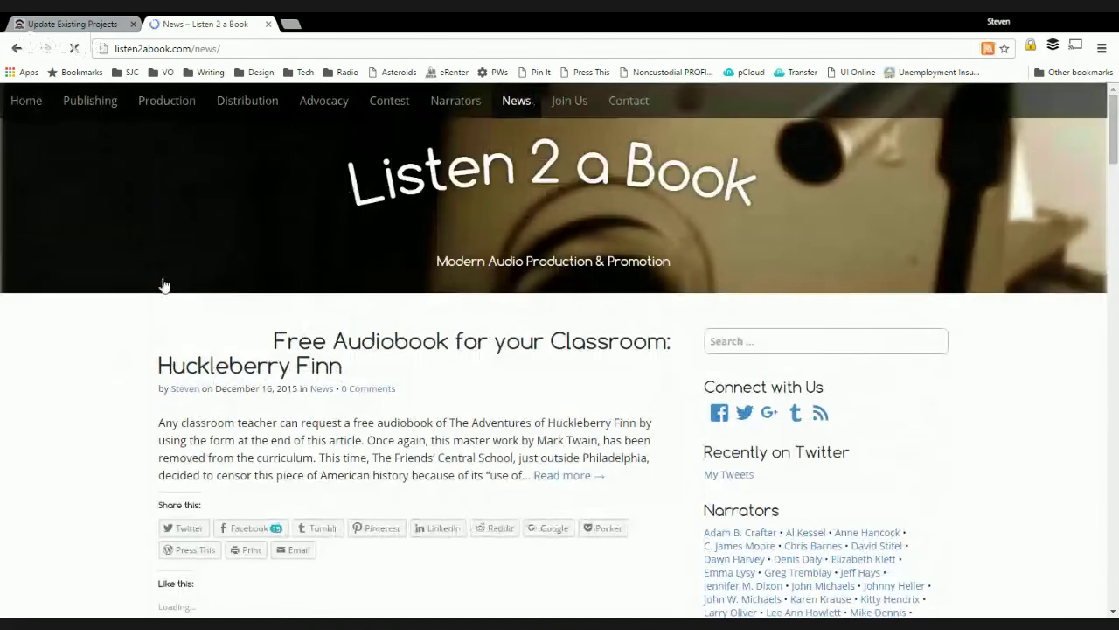
pyautogui.scroll(-3, 105, 341)
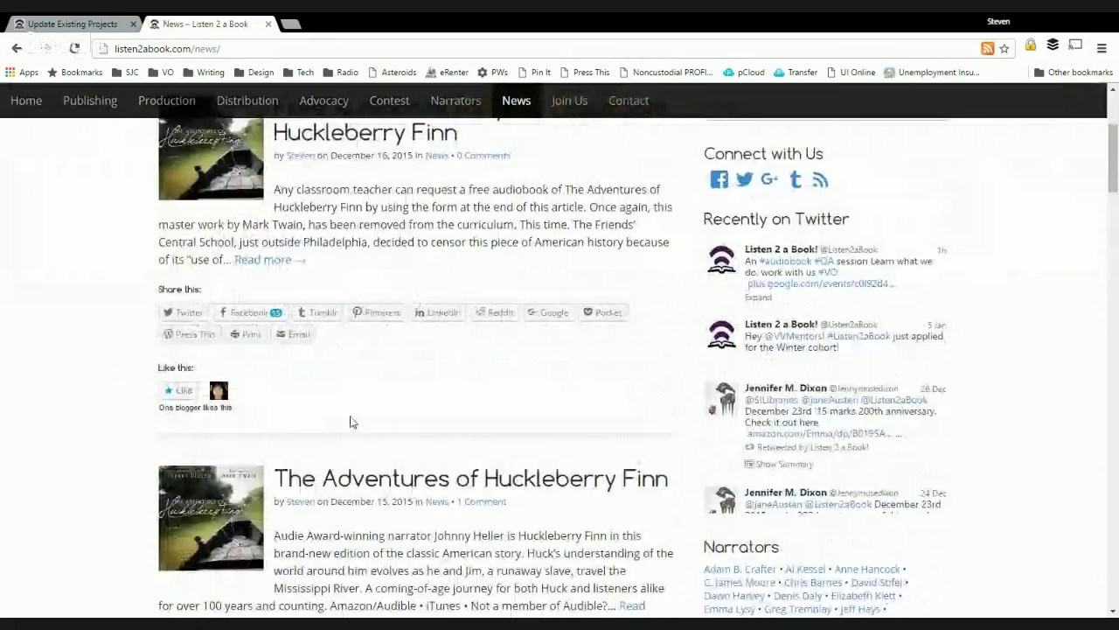
pyautogui.click(391, 479)
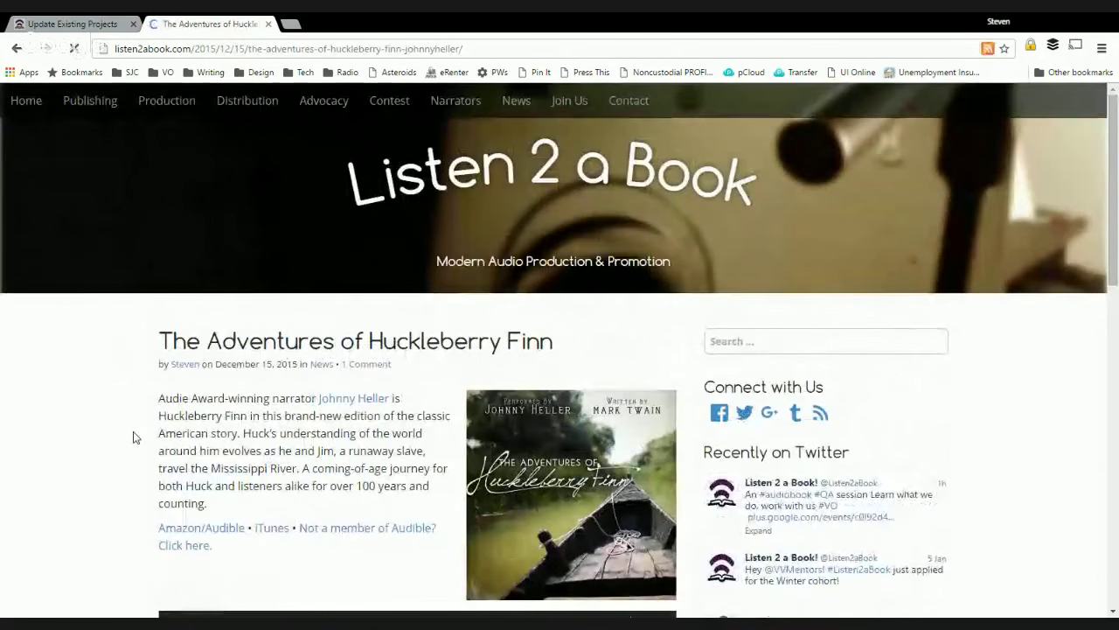
# Examine the Huckleberry Finn article's description, store links and audio sample, and return to the News page.
pyautogui.scroll(-1, 133, 438)
pyautogui.scroll(-1, 133, 437)
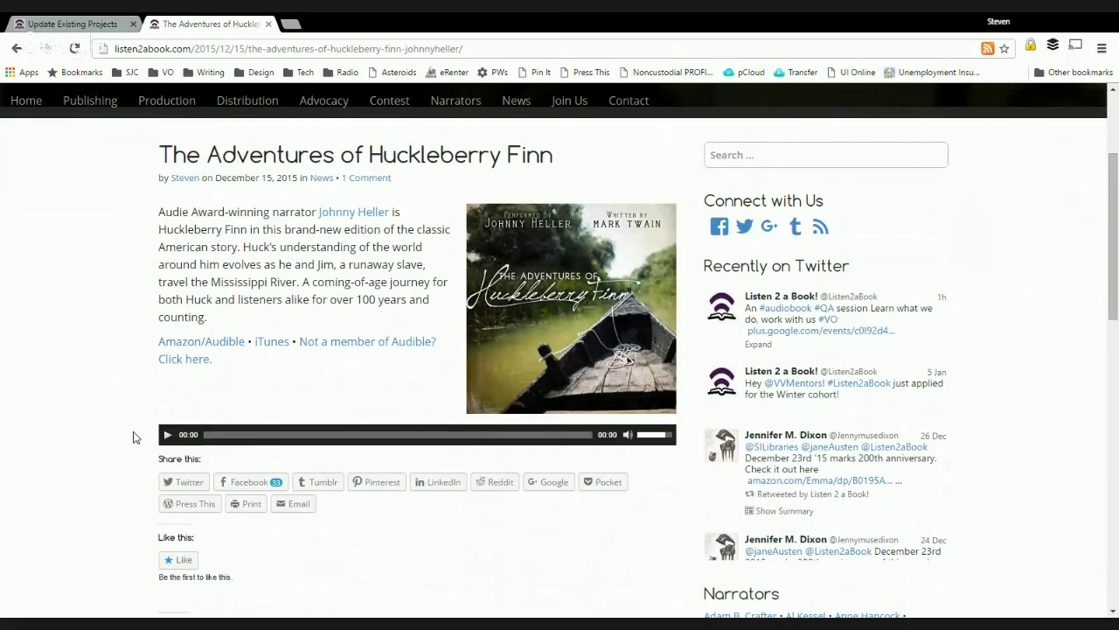
pyautogui.scroll(1, 133, 437)
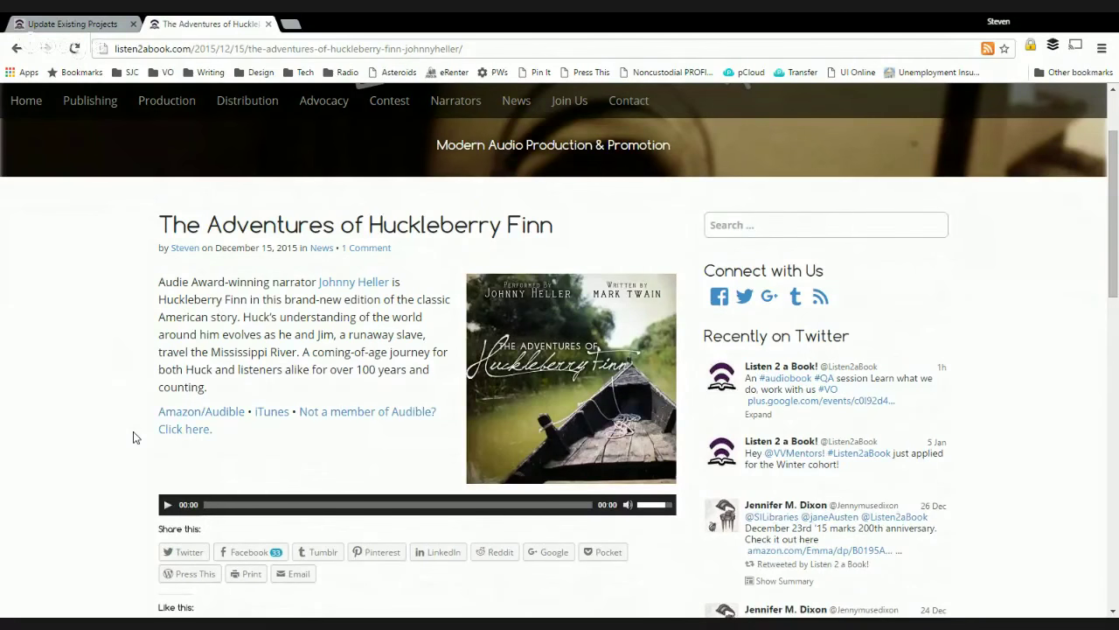
pyautogui.scroll(-5, 133, 436)
pyautogui.scroll(5, 133, 437)
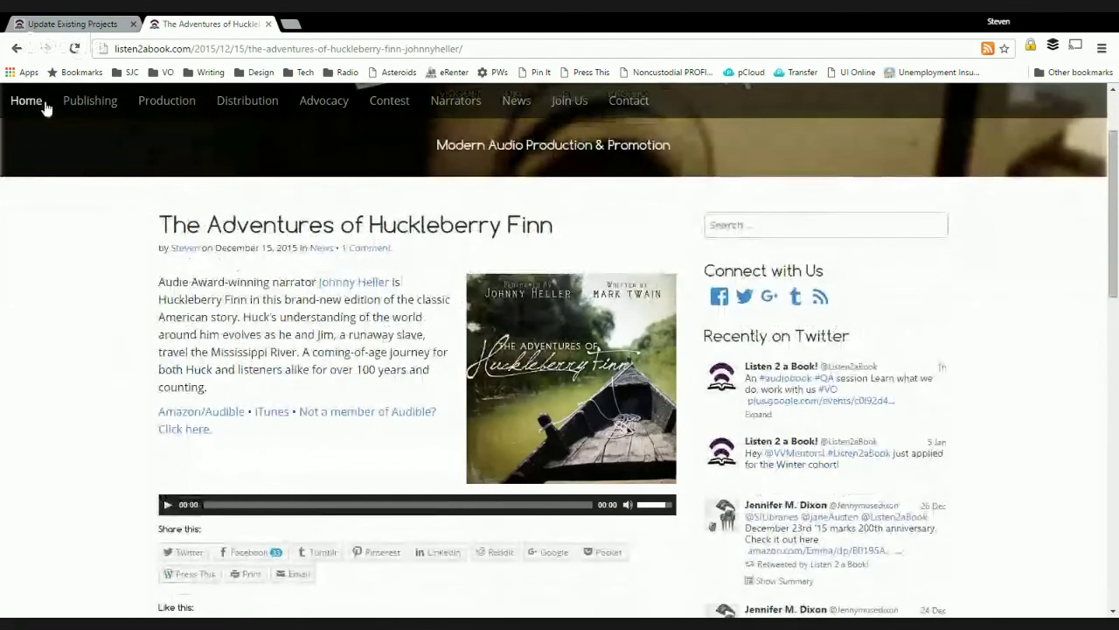
pyautogui.click(18, 49)
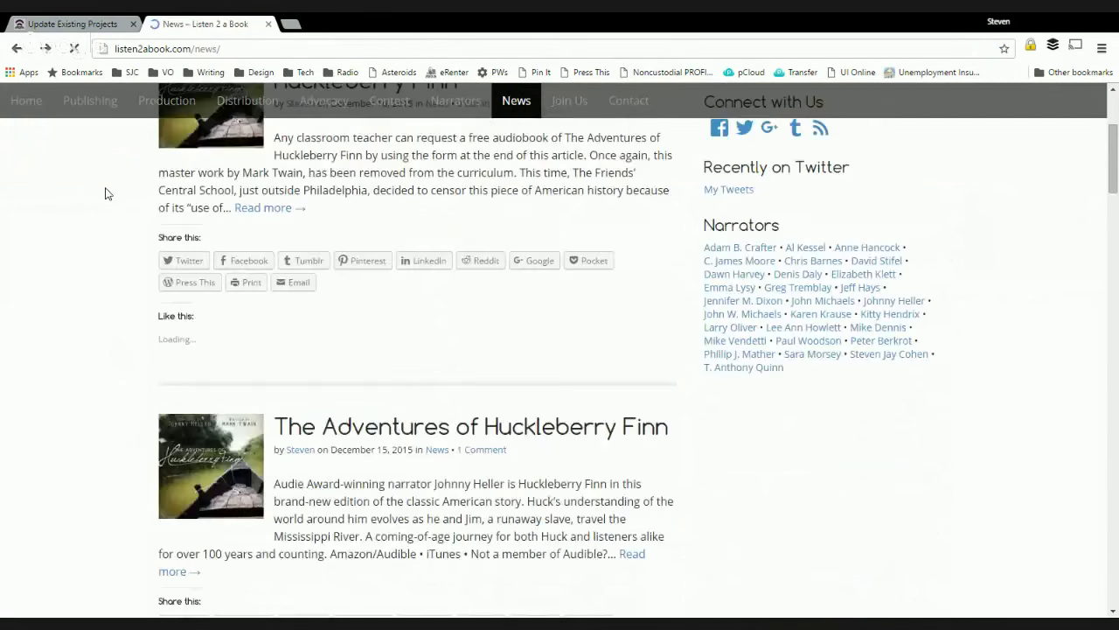
# Open the "Free Audiobook for your Classroom: Huckleberry Finn" article and examine its text and free audiobook request form.
pyautogui.scroll(3, 116, 208)
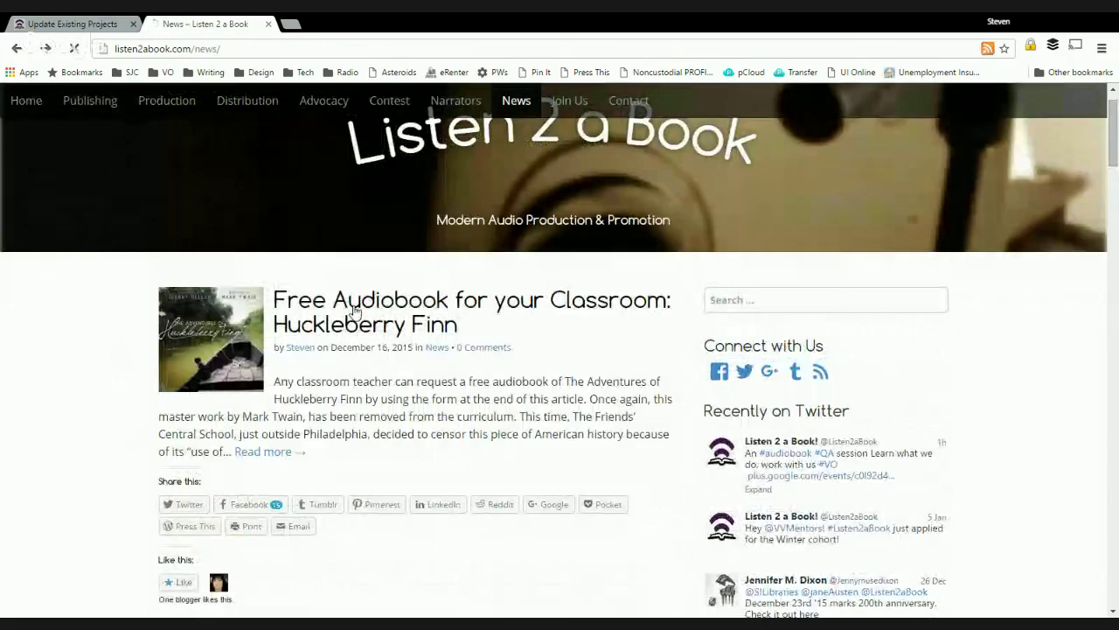
pyautogui.click(354, 311)
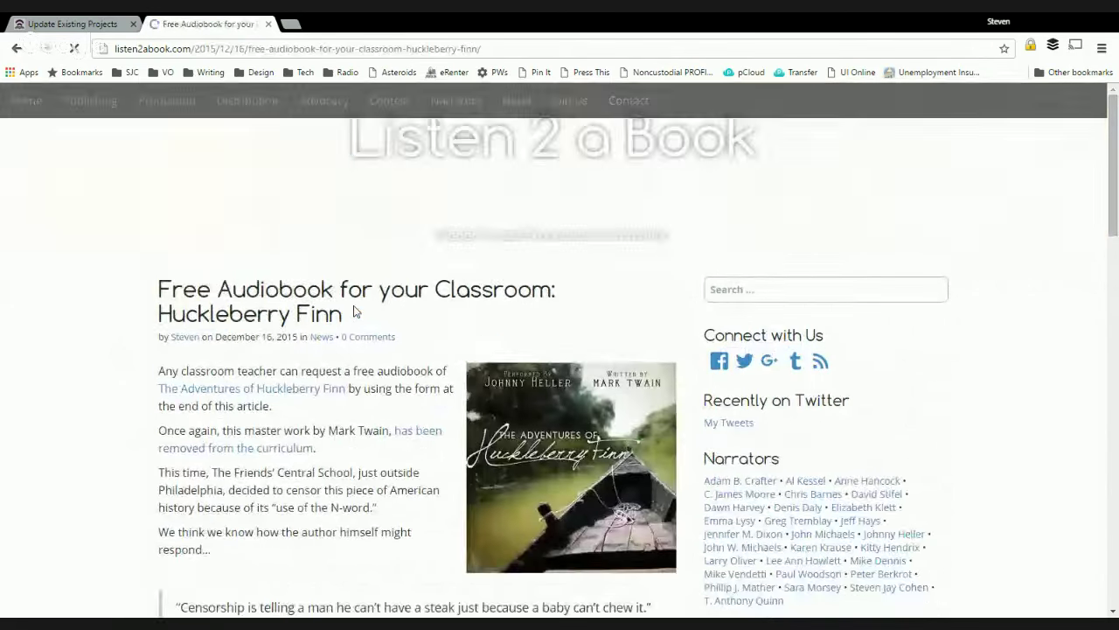
pyautogui.scroll(-3, 121, 425)
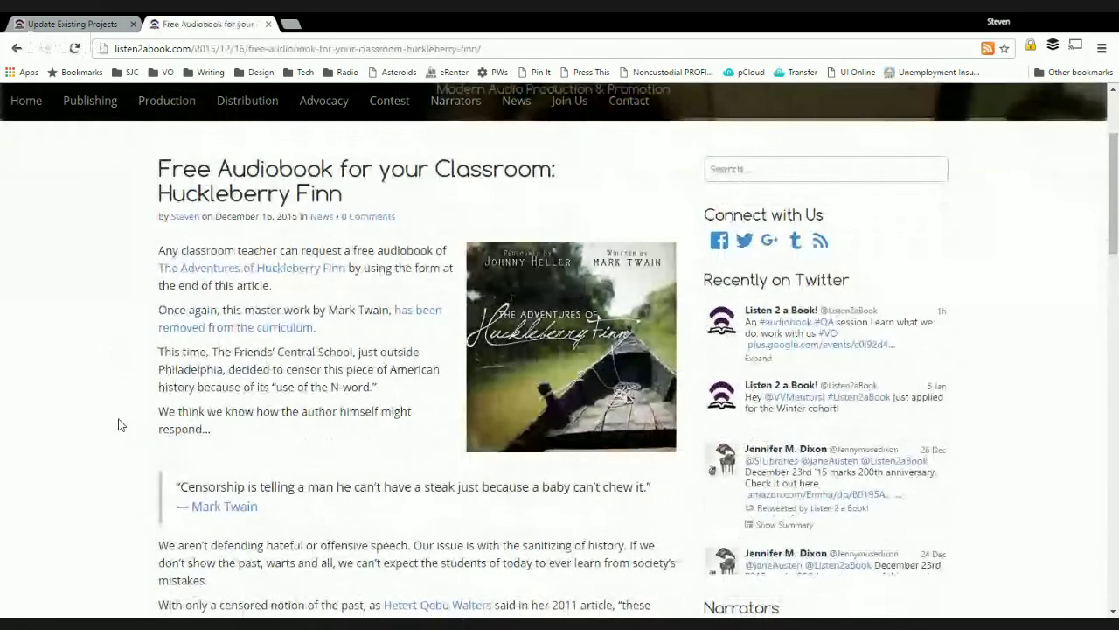
pyautogui.scroll(-2, 121, 425)
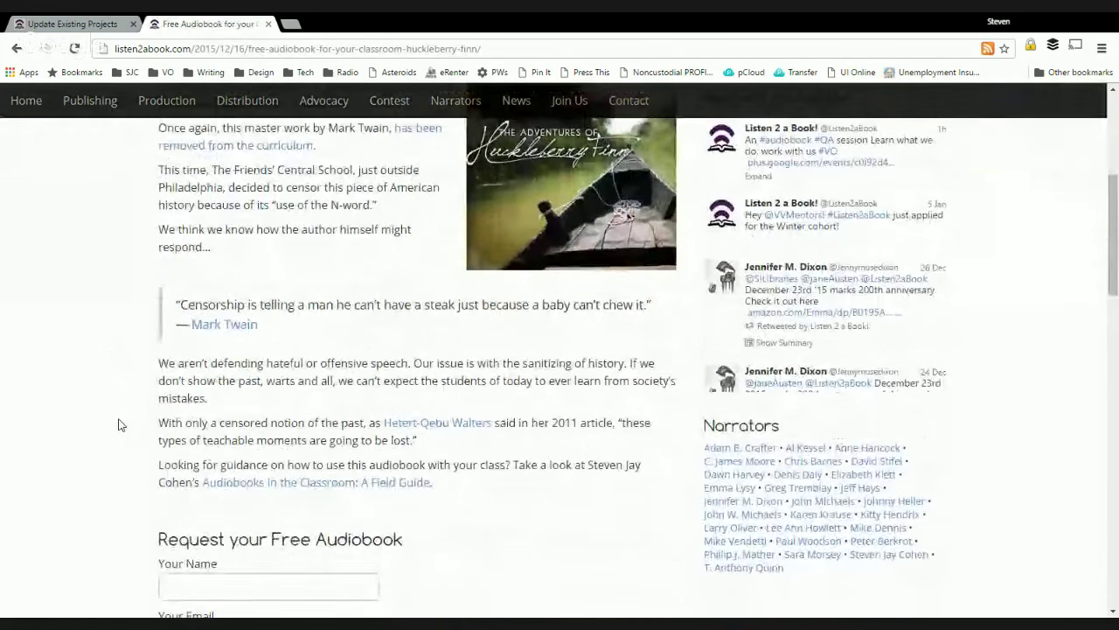
pyautogui.scroll(-3, 120, 425)
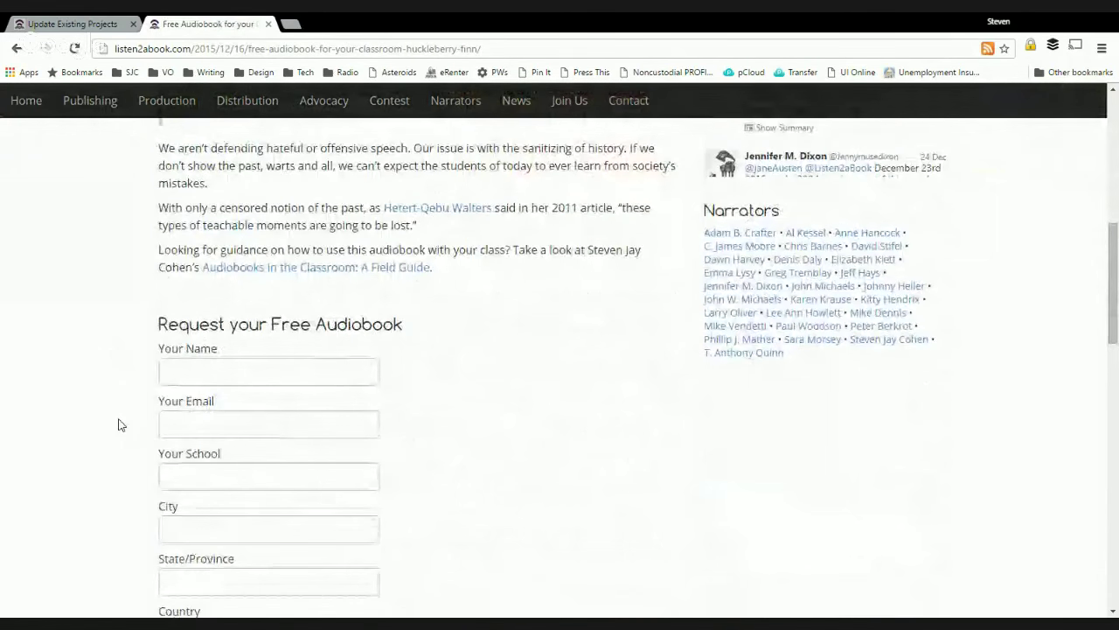
pyautogui.scroll(-1, 121, 425)
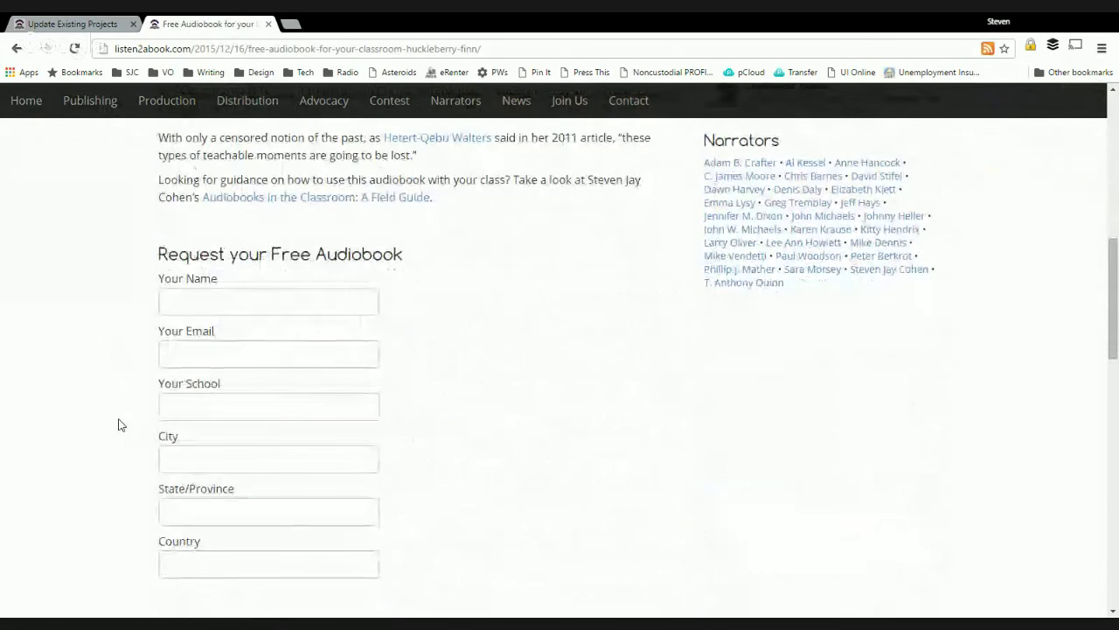
pyautogui.scroll(-2, 121, 425)
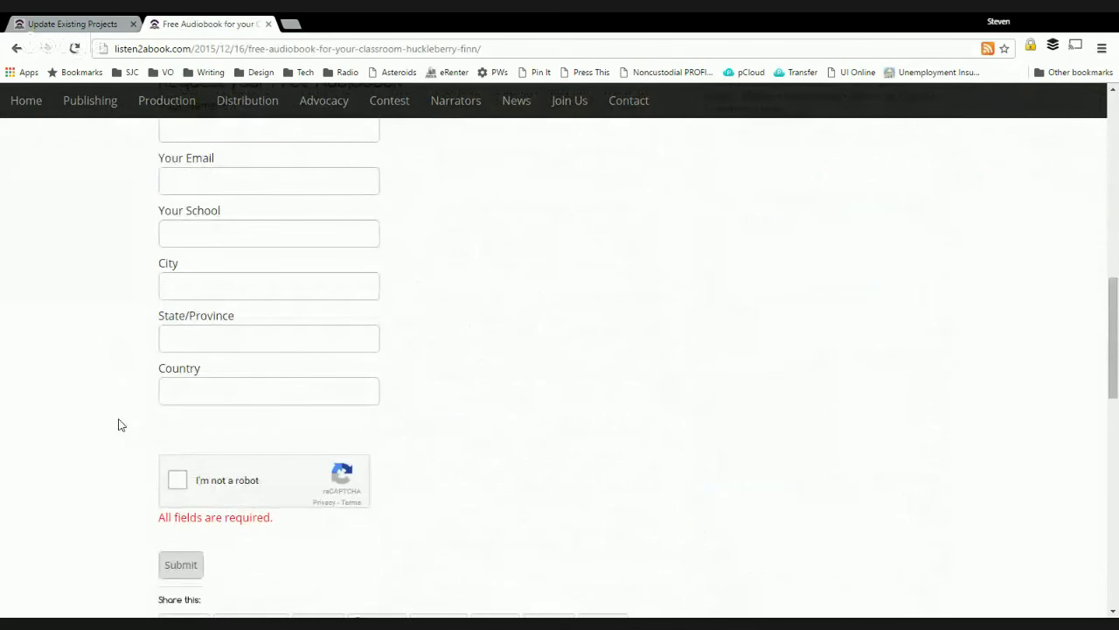
pyautogui.scroll(1, 120, 425)
pyautogui.scroll(2, 120, 425)
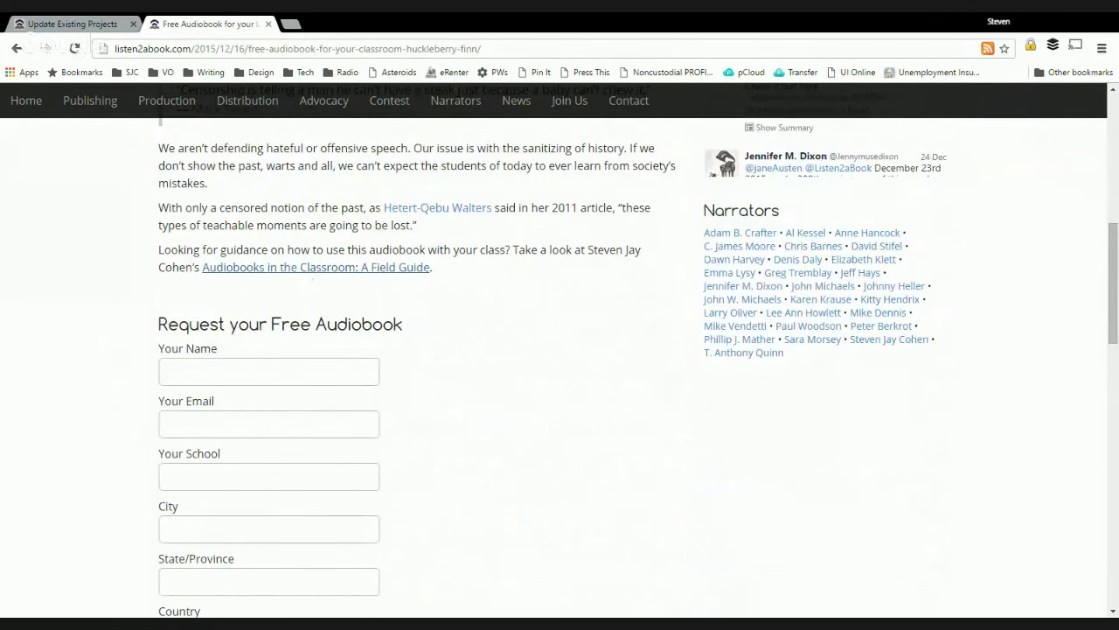
# Open the linked "Audiobooks in the Classroom: A Field Guide" in a separate tab and read through the article.
pyautogui.keyDown('ctrl'); pyautogui.click(338, 266); pyautogui.keyUp('ctrl')
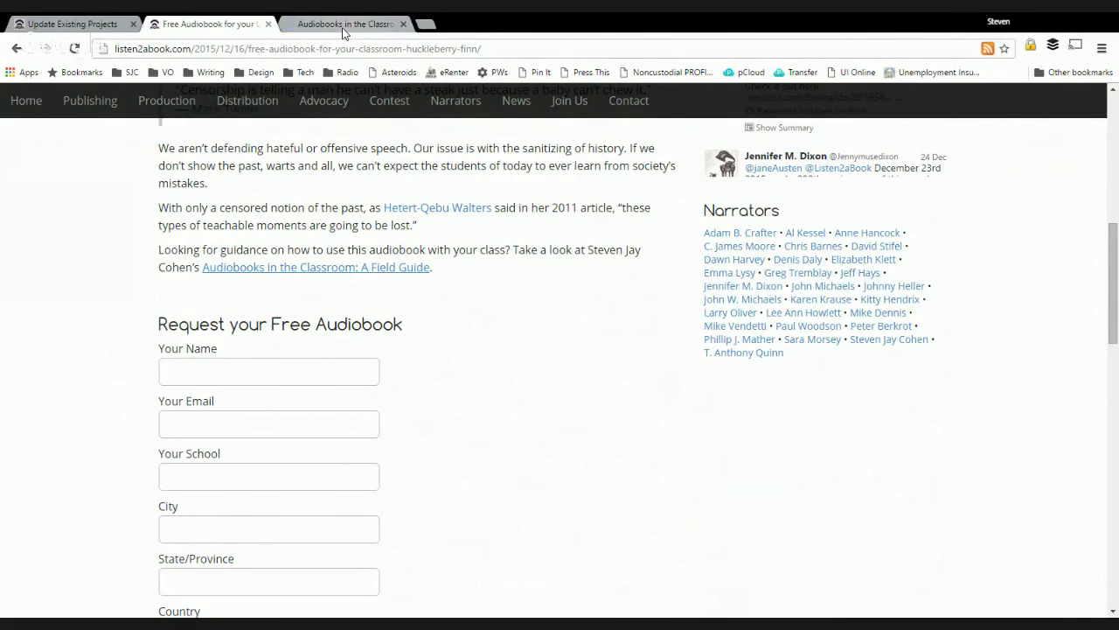
pyautogui.click(344, 31)
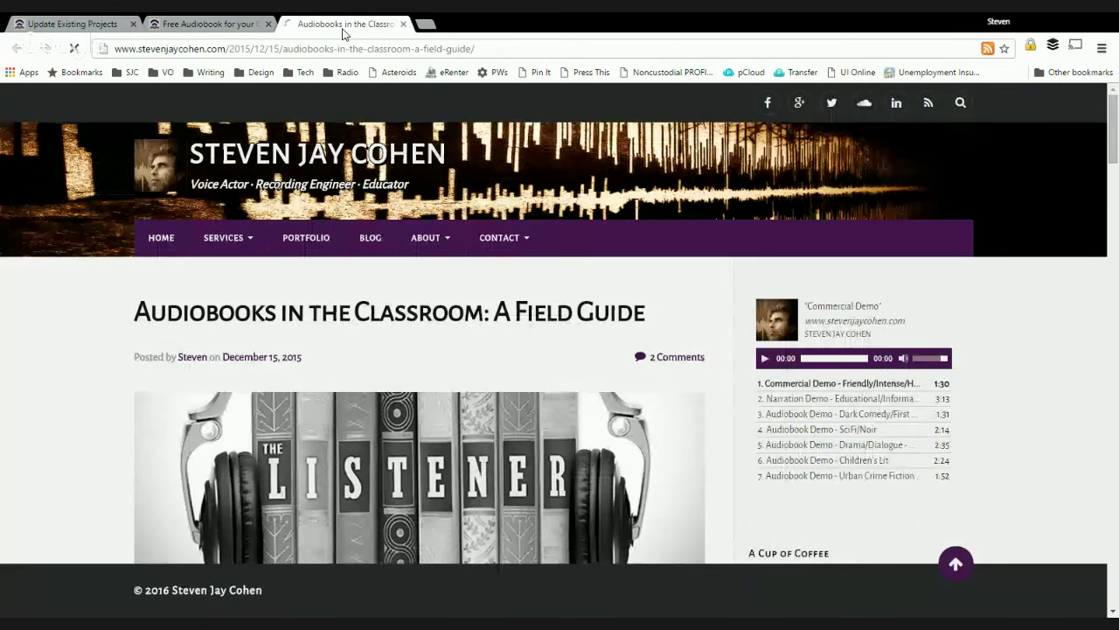
pyautogui.scroll(-4, 114, 303)
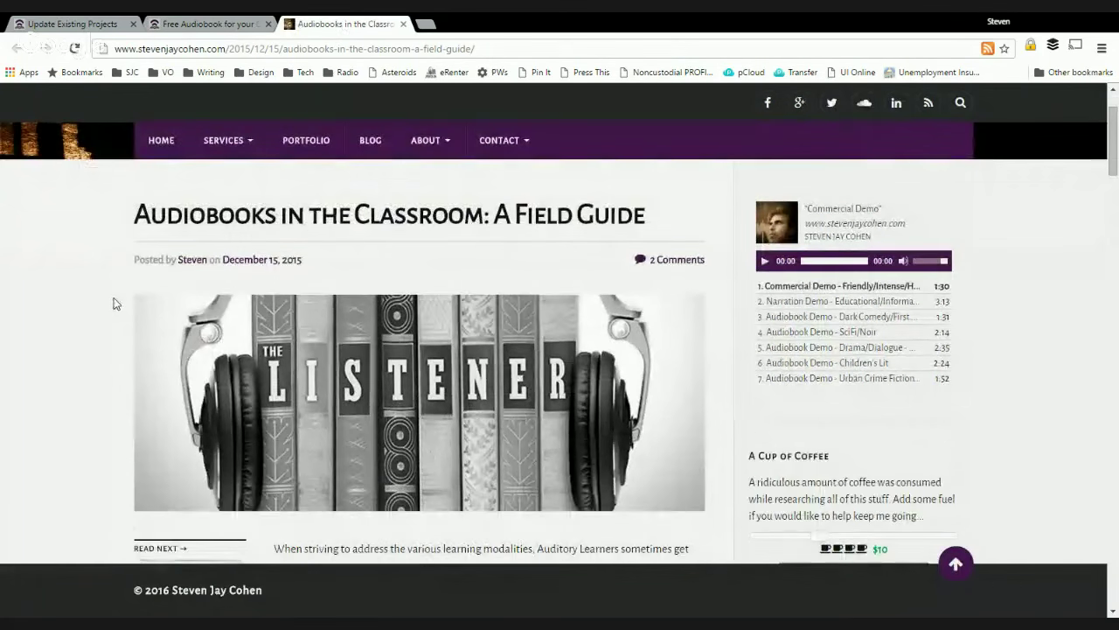
pyautogui.scroll(-3, 114, 304)
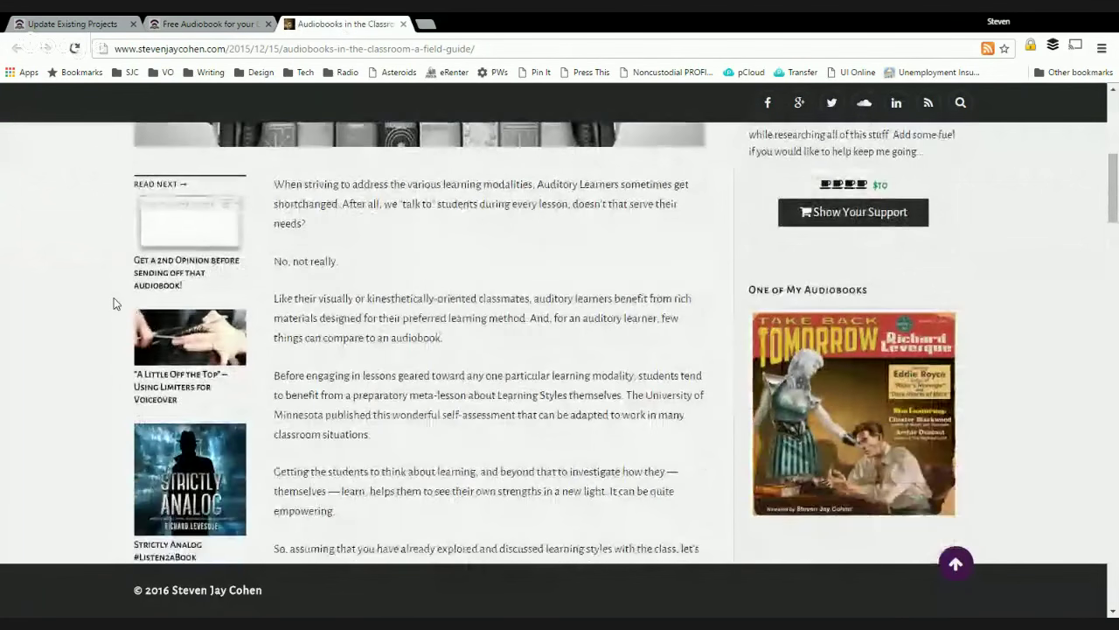
pyautogui.scroll(-5, 114, 304)
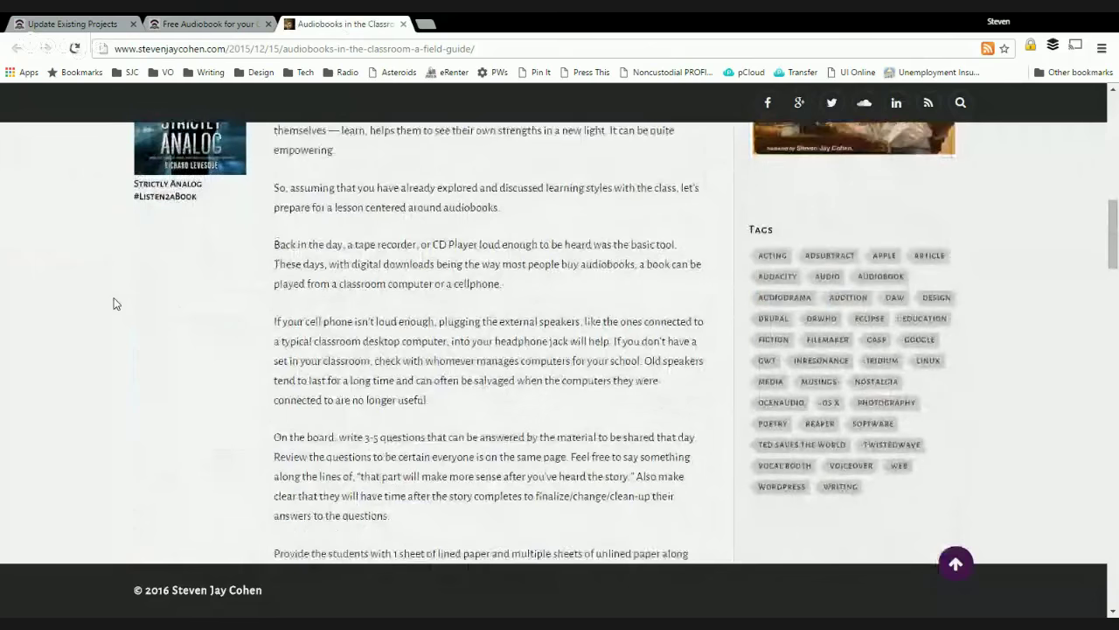
pyautogui.scroll(-3, 114, 304)
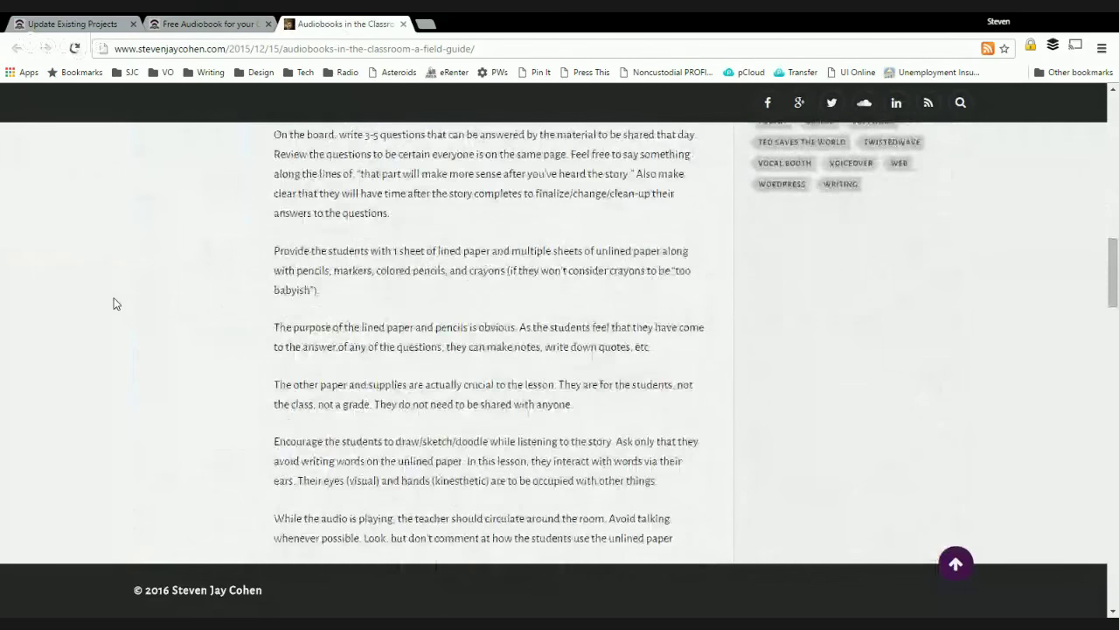
pyautogui.scroll(-3, 113, 303)
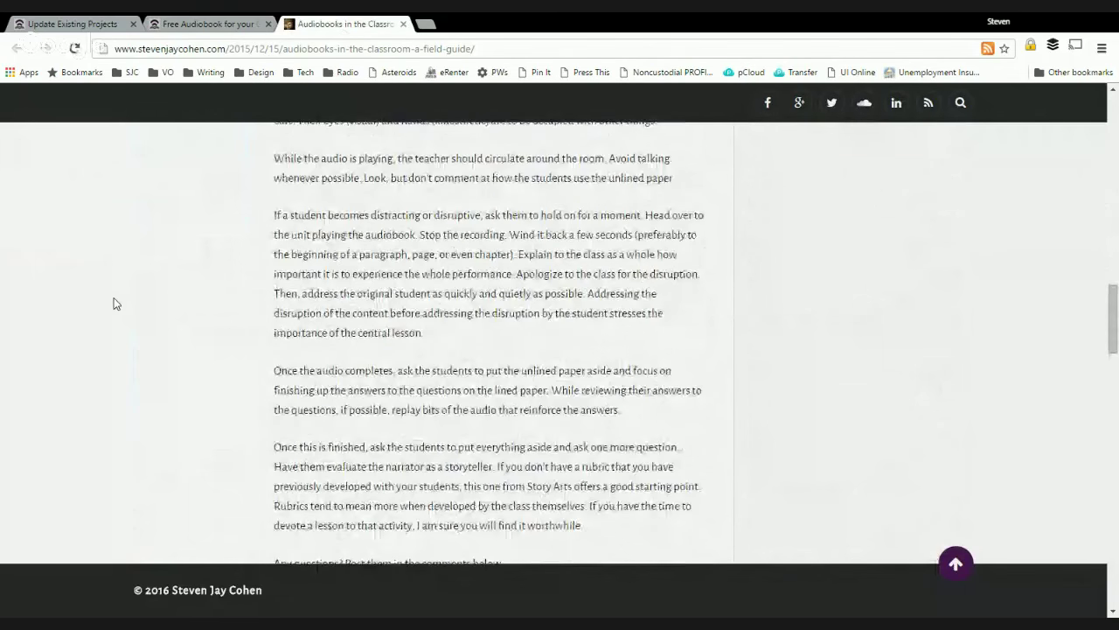
# Return to the Free Audiobook for your Classroom article and review its request form and opening paragraphs.
pyautogui.click(183, 24)
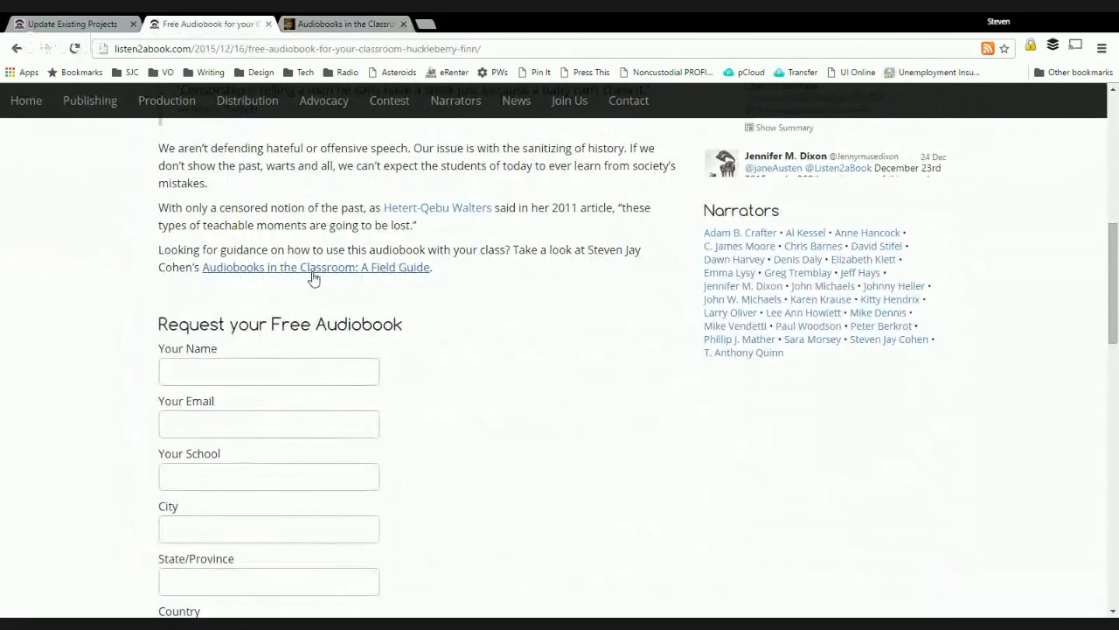
pyautogui.scroll(-2, 500, 343)
pyautogui.scroll(5, 500, 344)
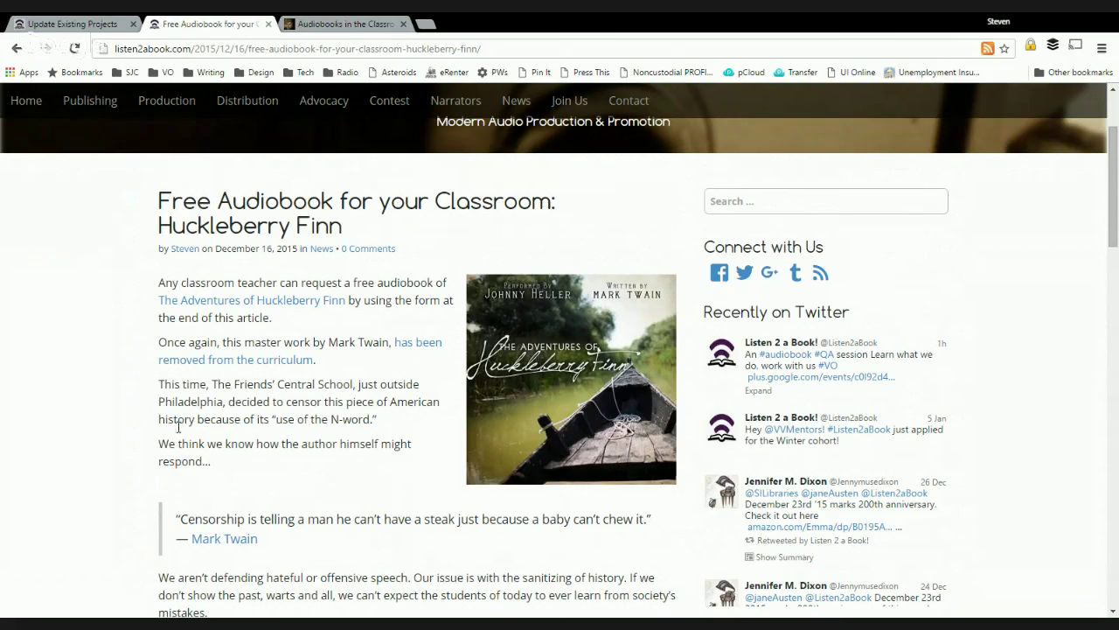
pyautogui.scroll(1, 152, 427)
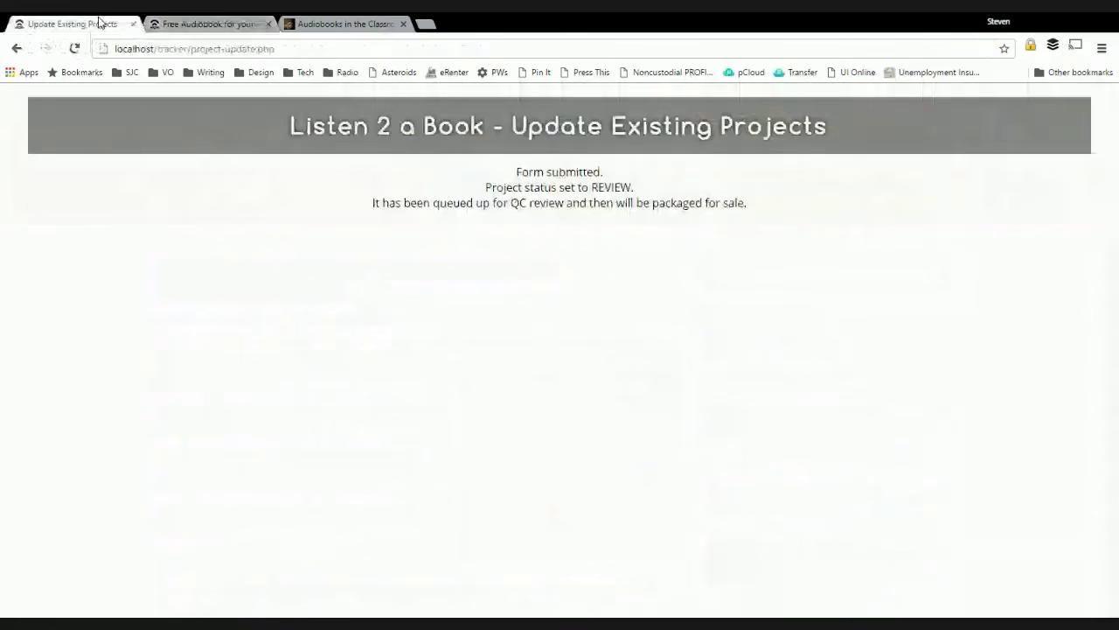
# Go back to the project tracker's dashboard, view the archive of previous projects and return to the dashboard.
pyautogui.click(19, 50)
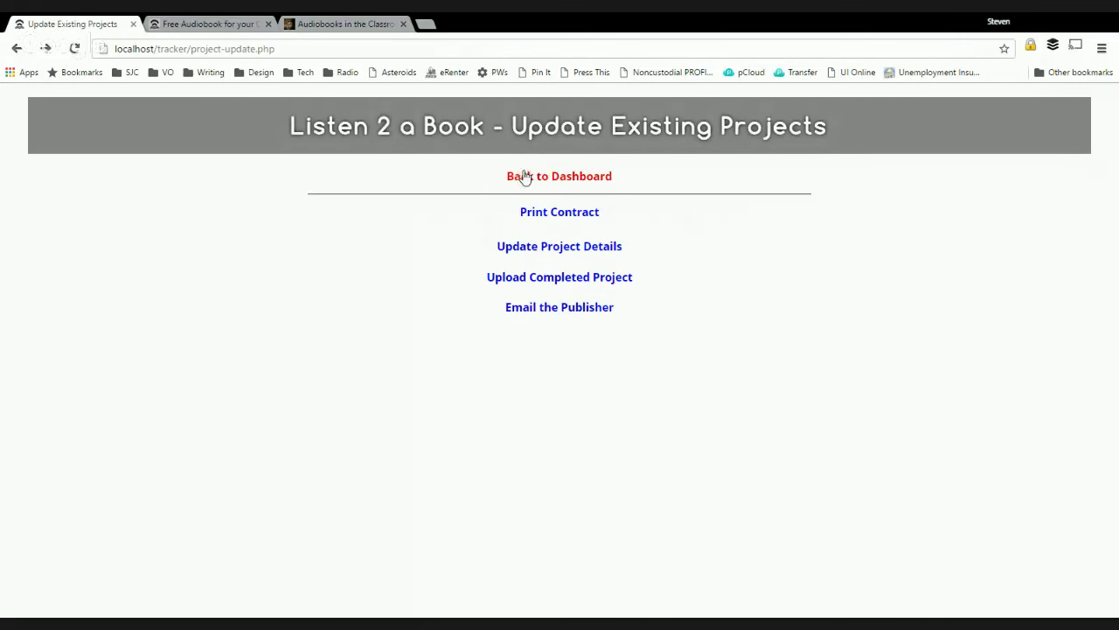
pyautogui.click(526, 178)
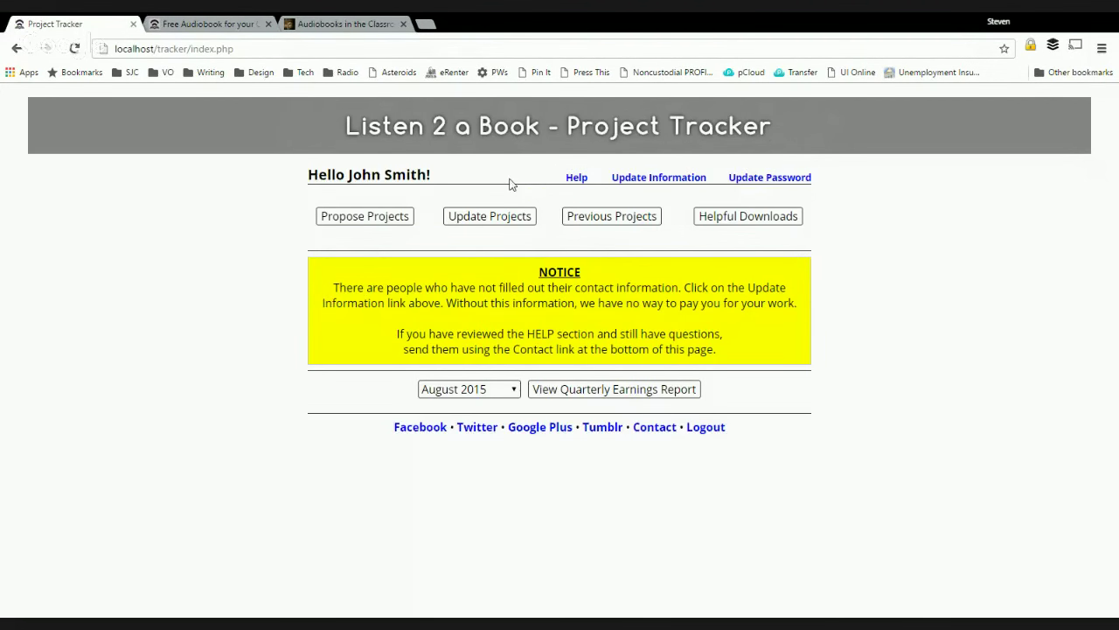
pyautogui.click(371, 221)
pyautogui.click(515, 392)
pyautogui.click(604, 221)
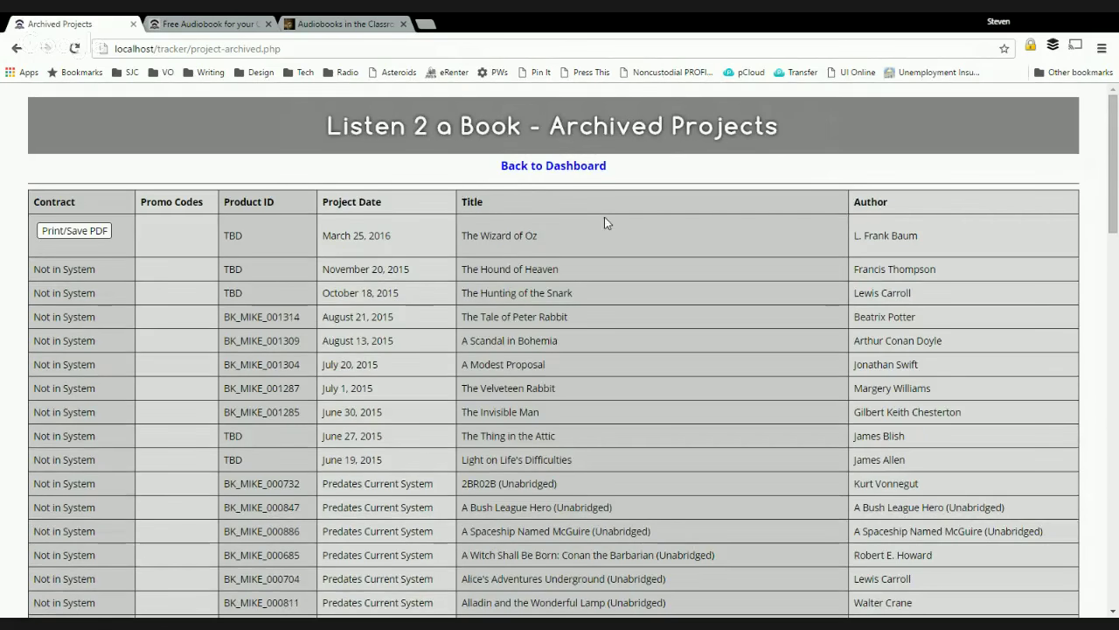
pyautogui.click(592, 169)
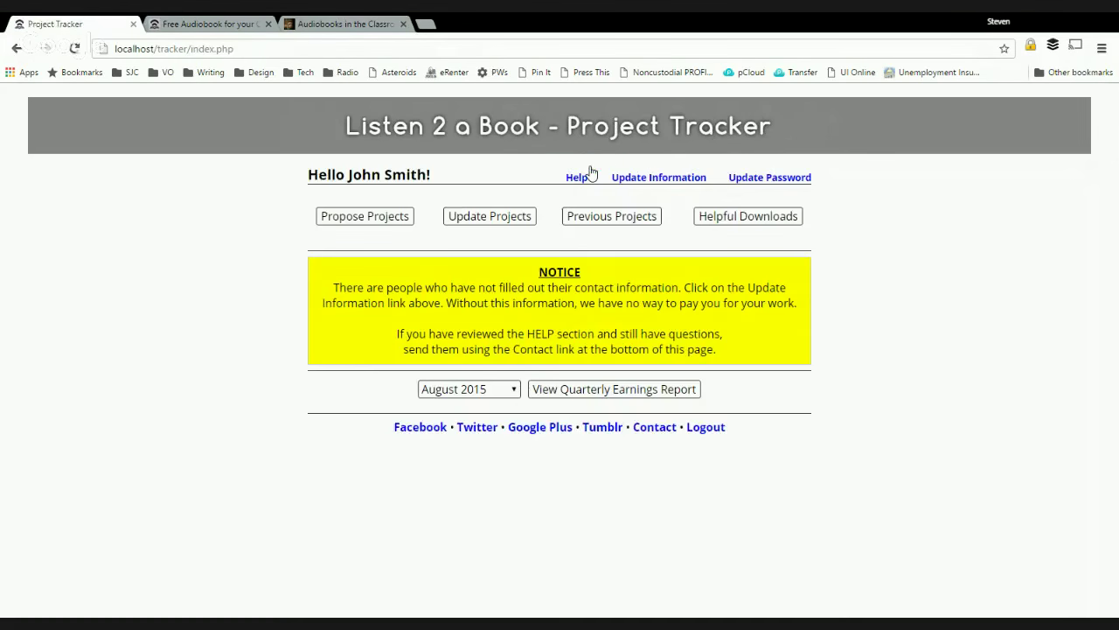
# View the Helpful Downloads page, check the W-9 US Tax Form and Properly formatted Sample Project entries, and return to the dashboard.
pyautogui.click(707, 216)
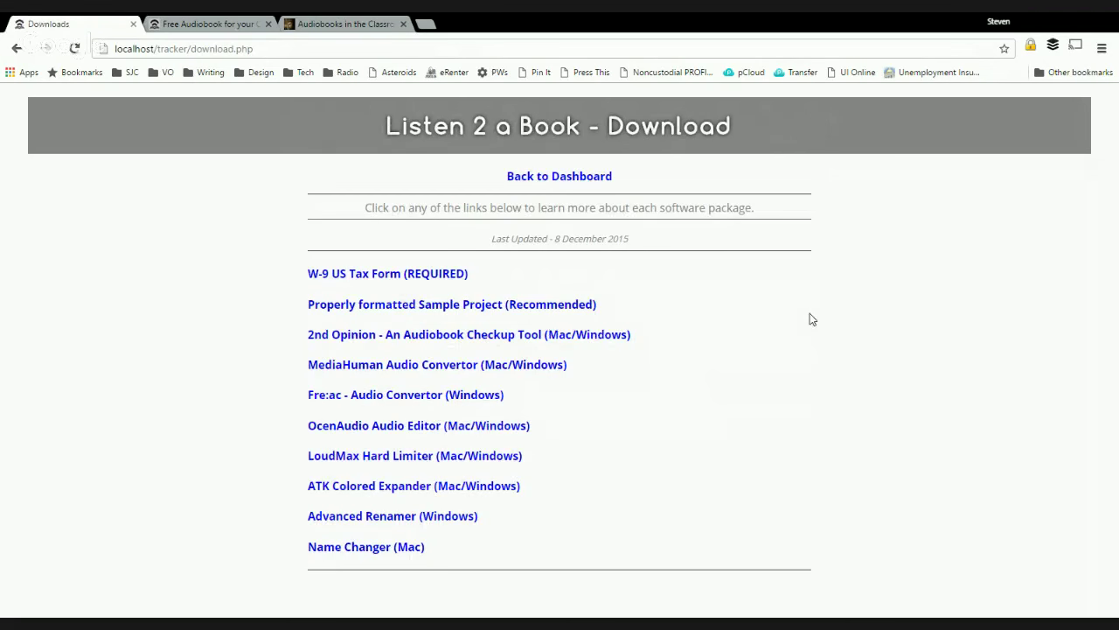
pyautogui.click(459, 278)
pyautogui.click(463, 278)
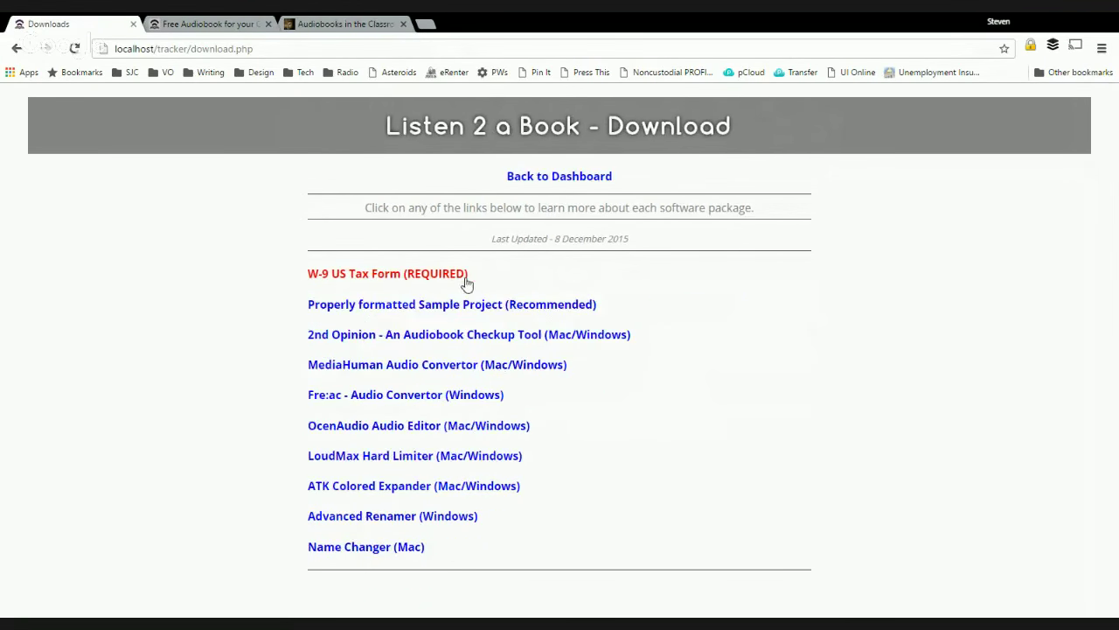
pyautogui.click(510, 308)
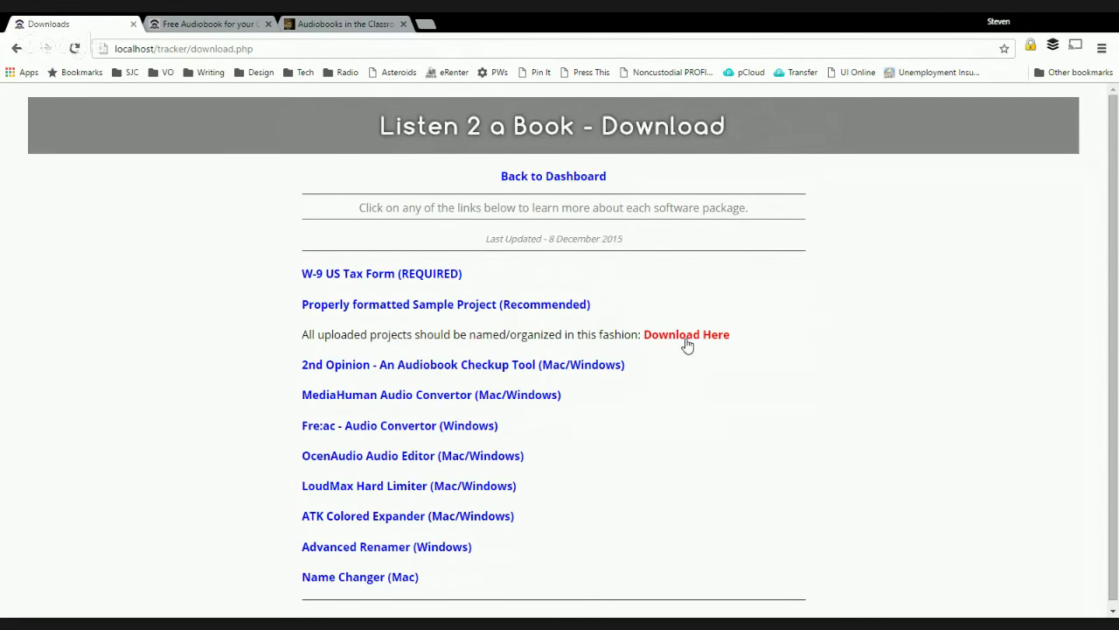
pyautogui.click(582, 312)
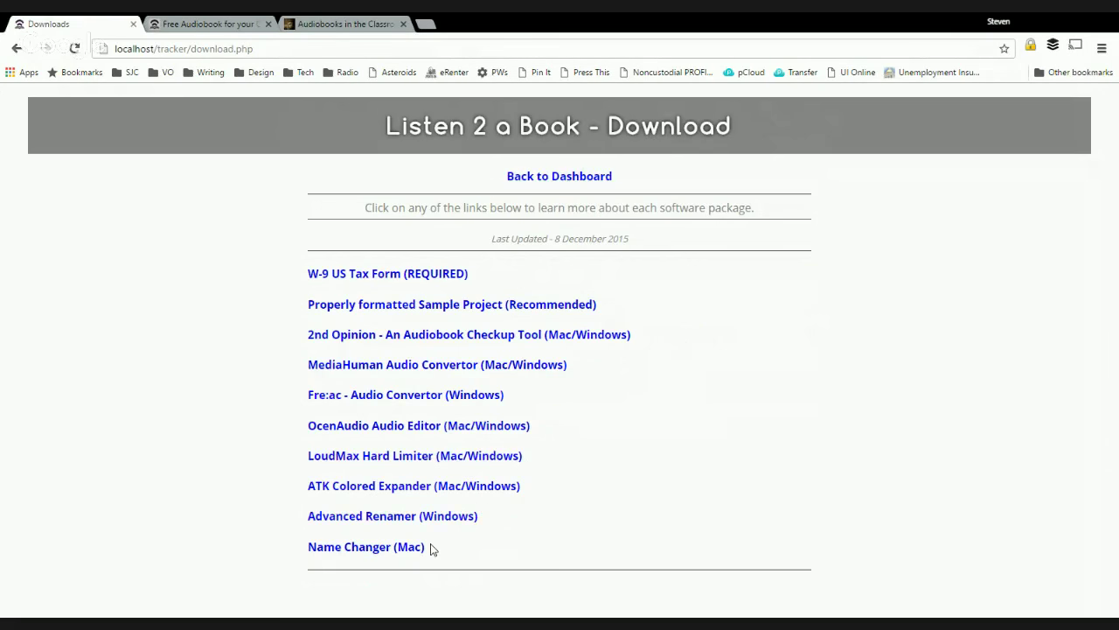
pyautogui.click(598, 177)
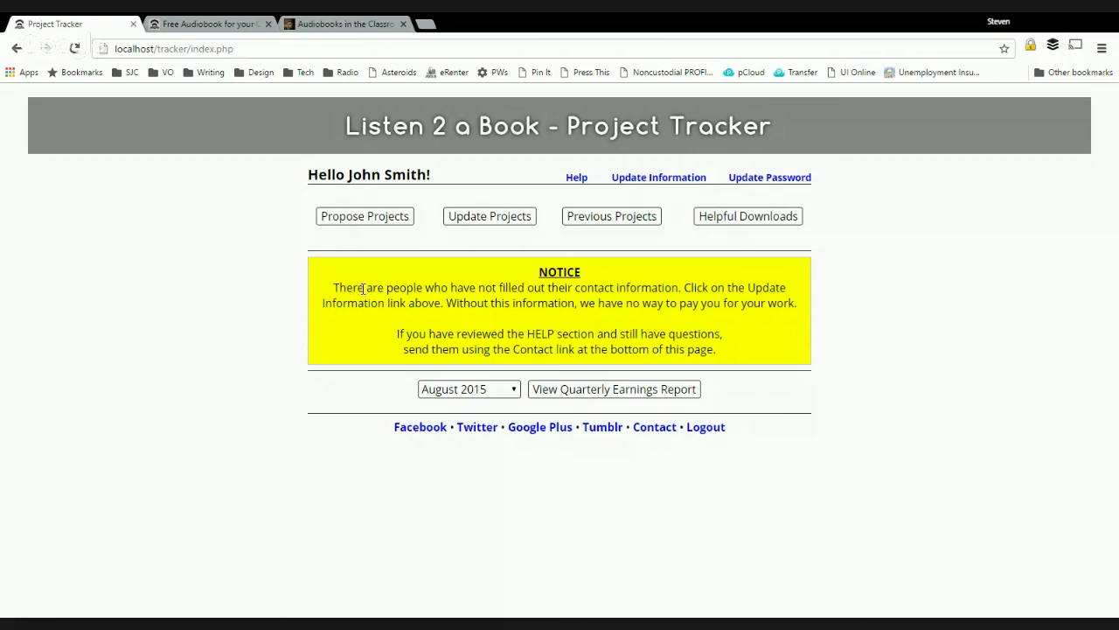
# Open a blank browser tab, revisit the field guide article and switch to the Free Audiobook for your Classroom article.
pyautogui.click(429, 29)
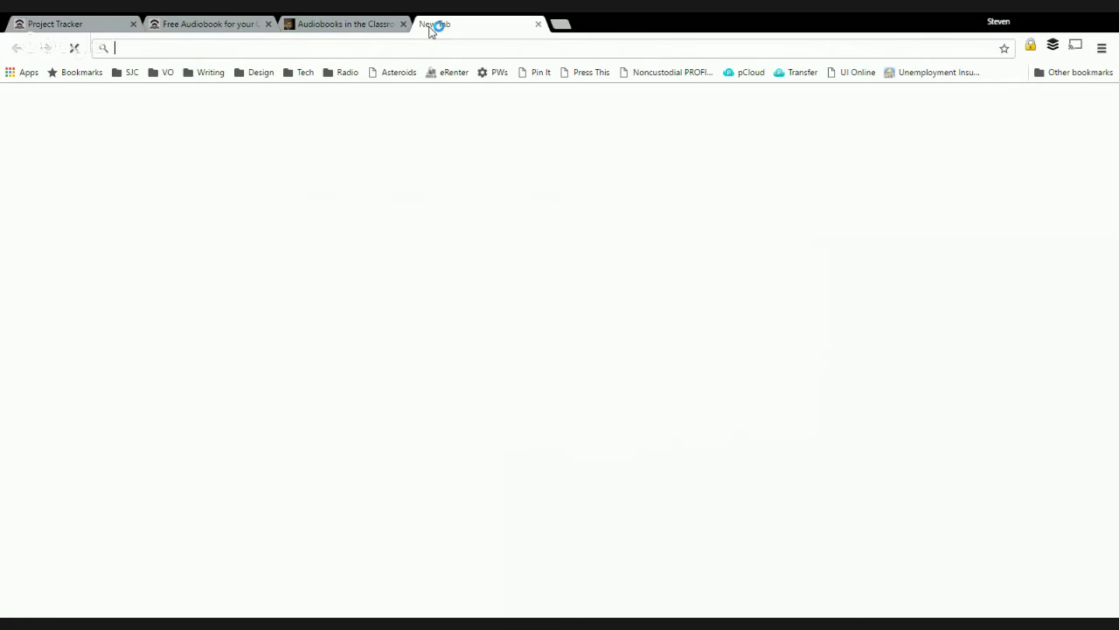
pyautogui.click(378, 29)
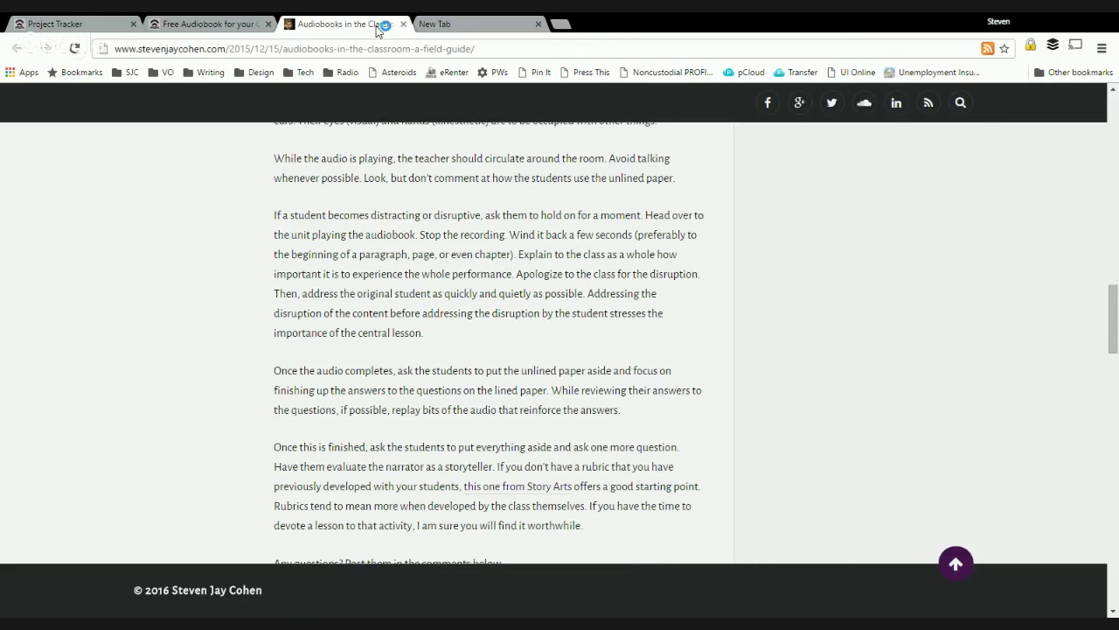
pyautogui.scroll(-3, 390, 285)
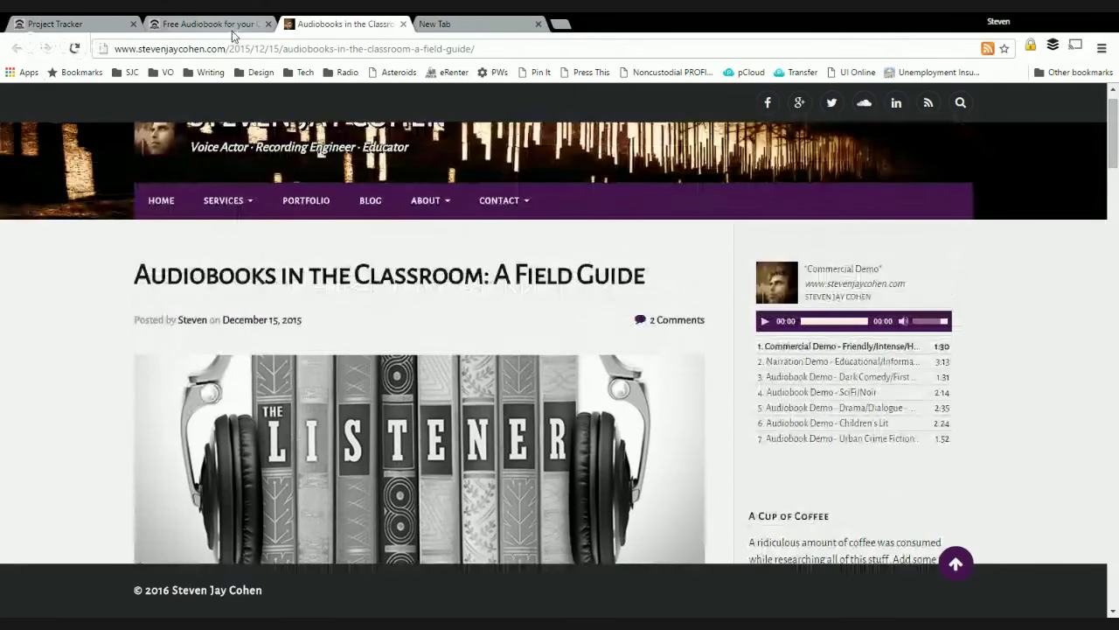
pyautogui.click(231, 26)
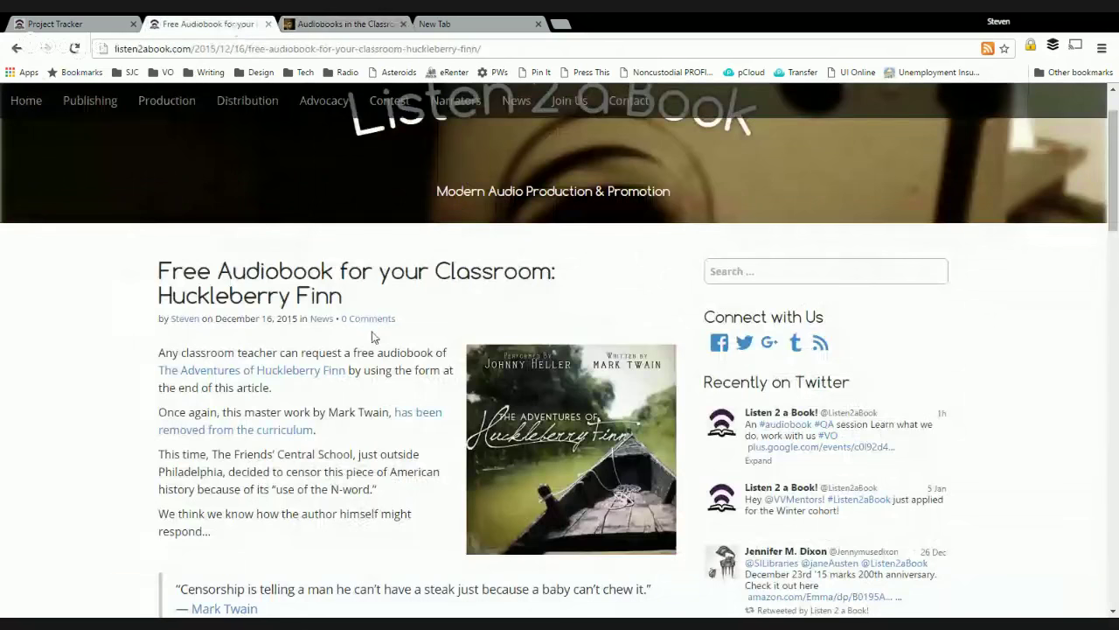
# Open the Amazon listing for The Adventures of Huckleberry Finn from its article and look through it to the product details.
pyautogui.click(537, 404)
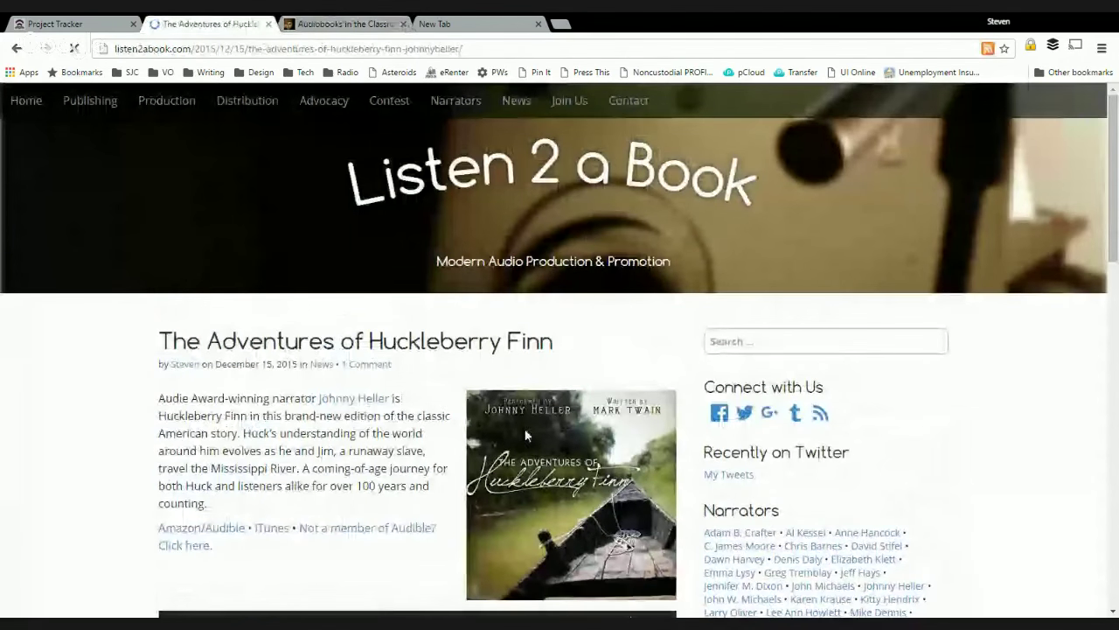
pyautogui.click(212, 531)
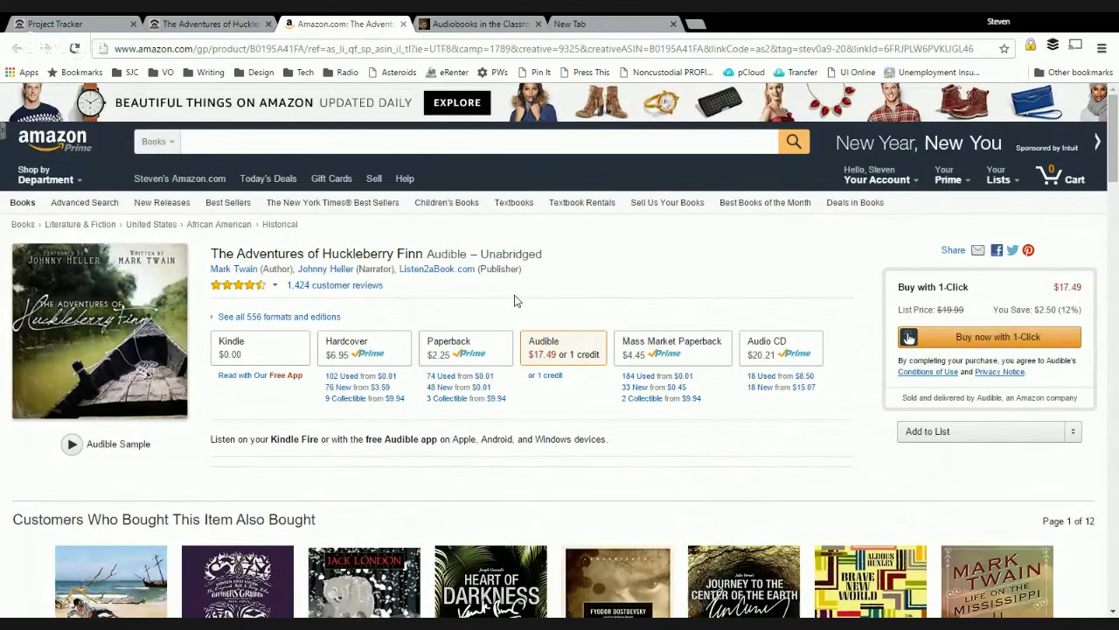
pyautogui.scroll(-3, 521, 303)
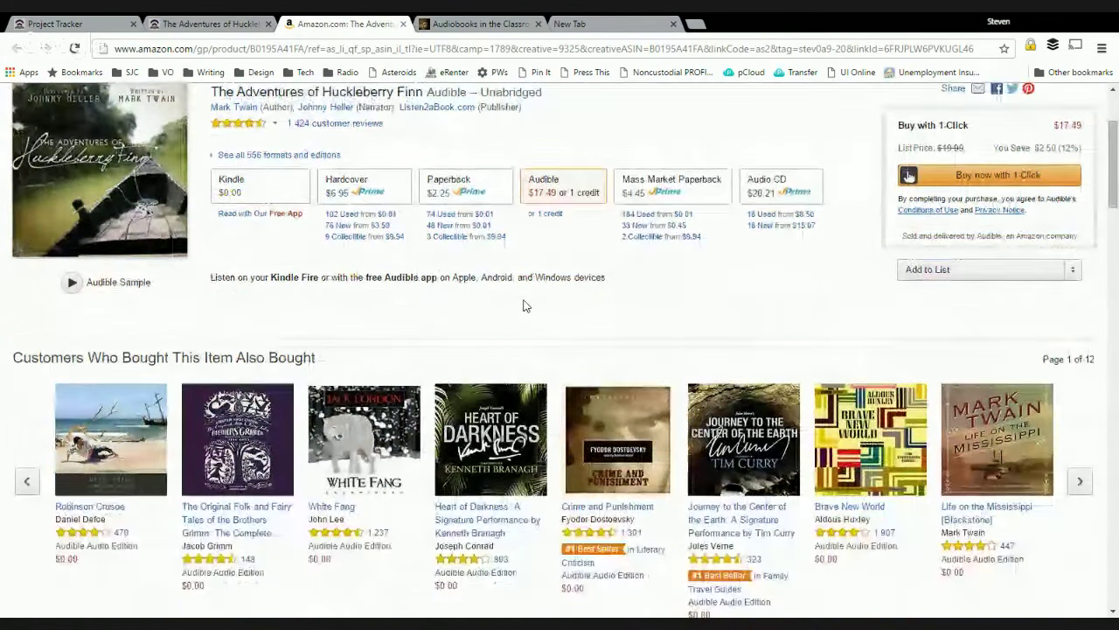
pyautogui.scroll(-3, 525, 305)
pyautogui.scroll(-2, 524, 305)
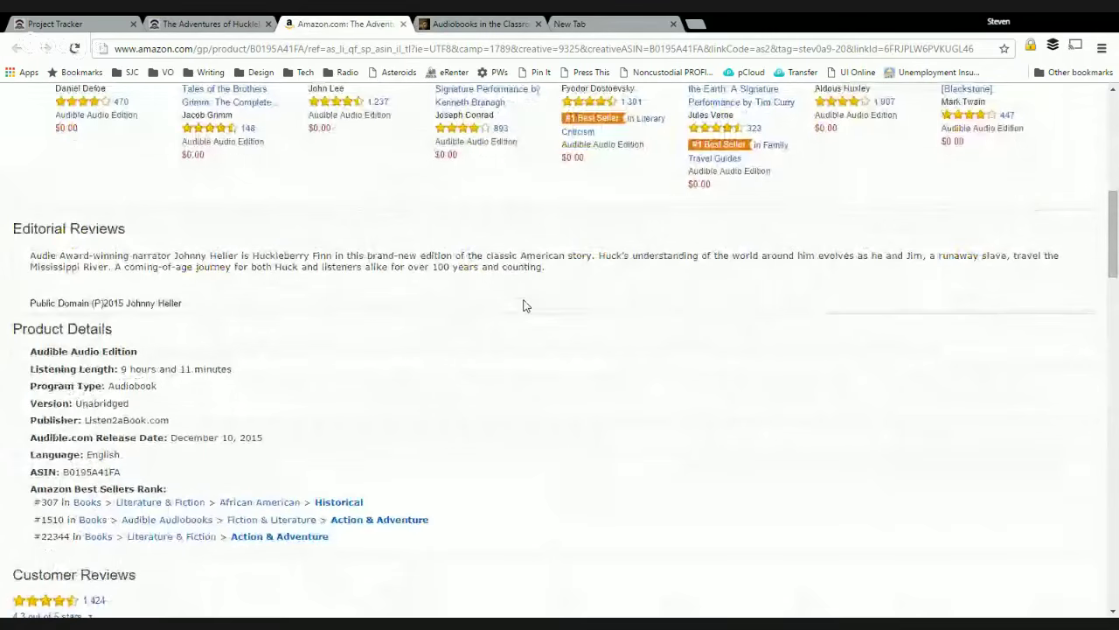
# Look through the customer reviews on the Huckleberry Finn listing and return to its title and purchase options.
pyautogui.scroll(-2, 525, 305)
pyautogui.scroll(-2, 524, 305)
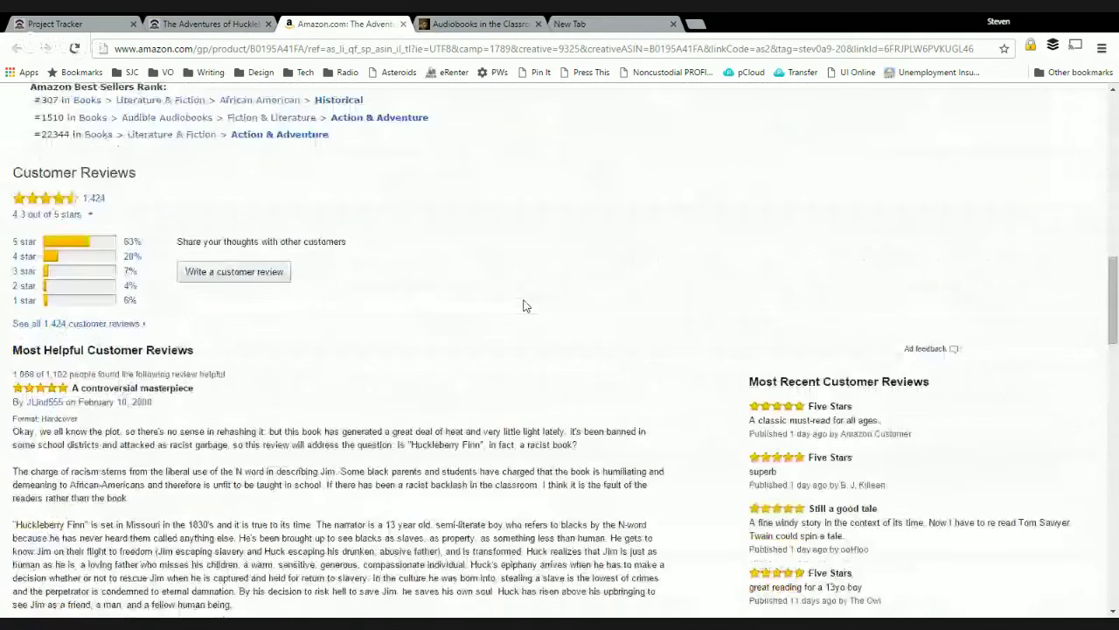
pyautogui.scroll(6, 525, 305)
pyautogui.scroll(3, 524, 305)
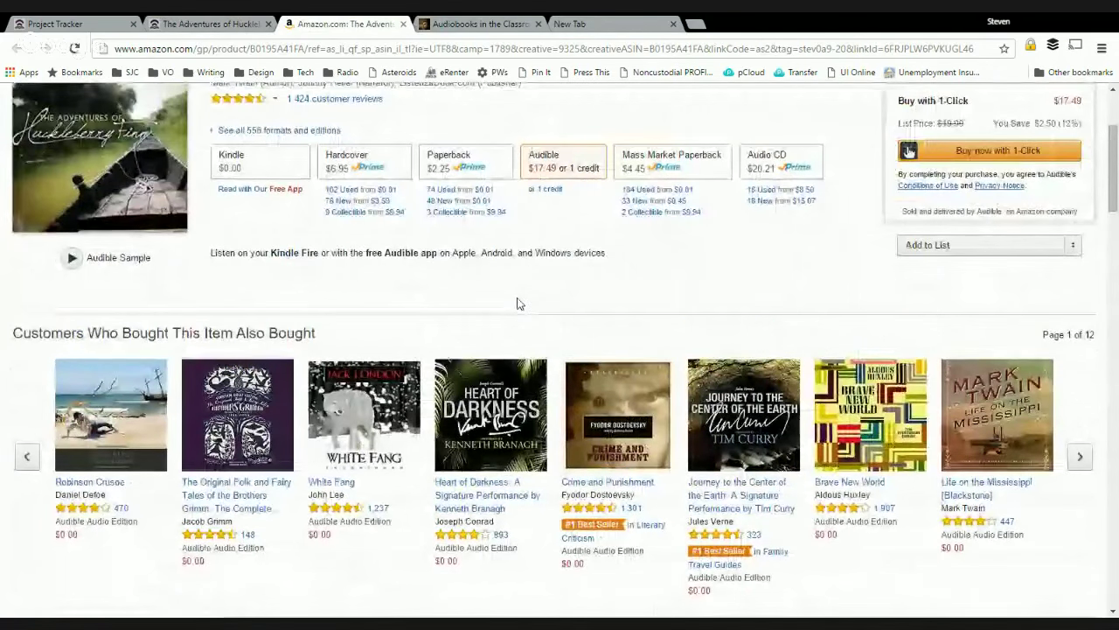
pyautogui.scroll(1, 523, 304)
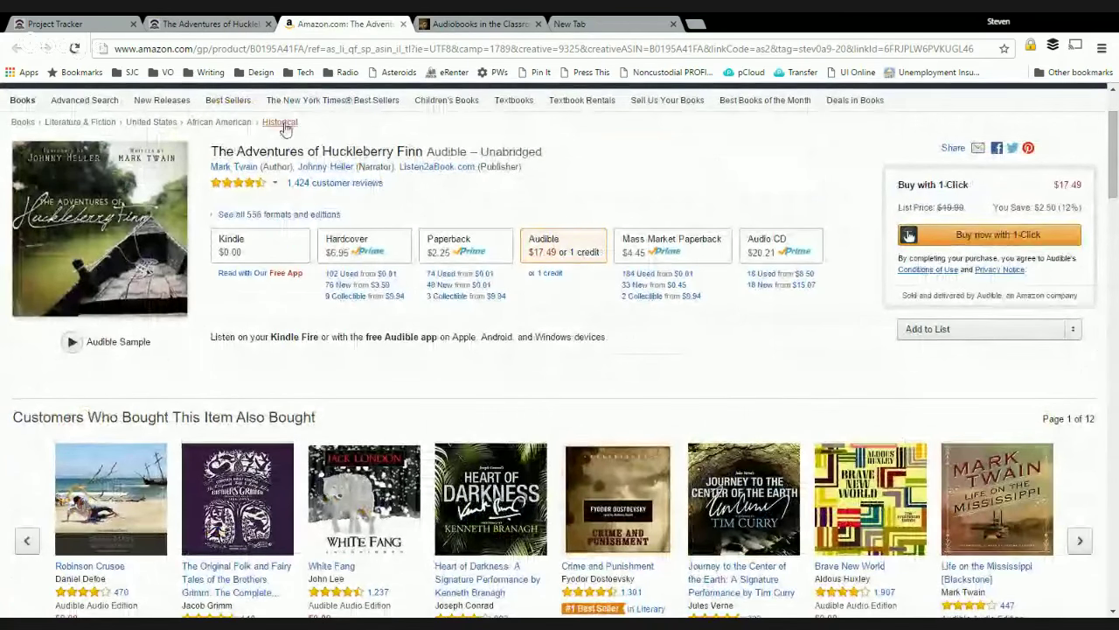
# Open the audible.com website in place of the Amazon listing.
pyautogui.click(318, 50)
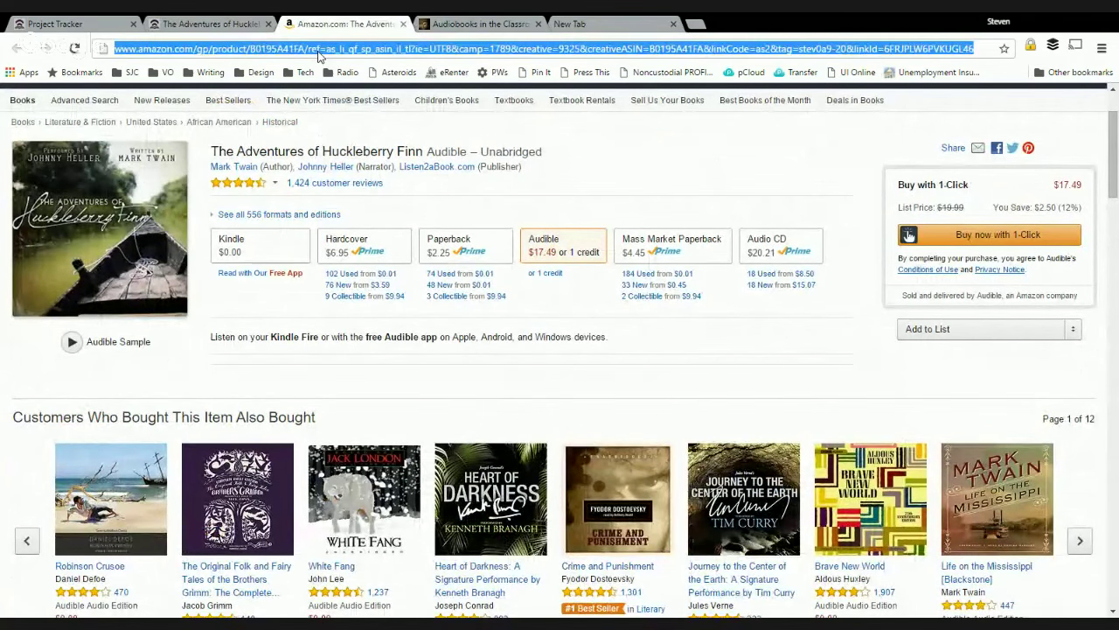
pyautogui.write('audi')
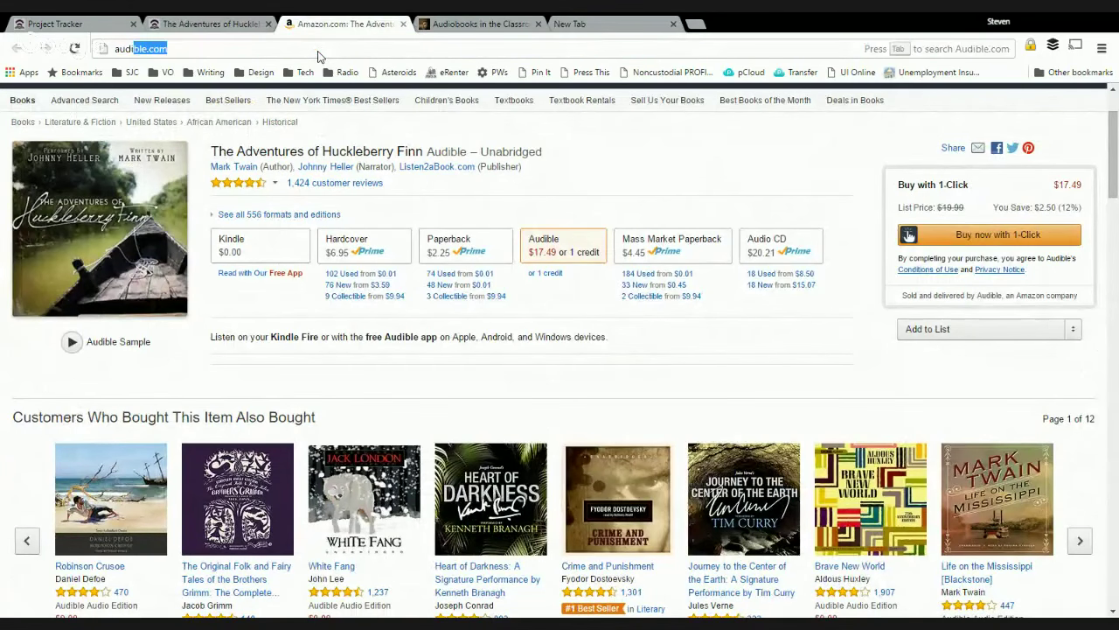
pyautogui.press('Return')
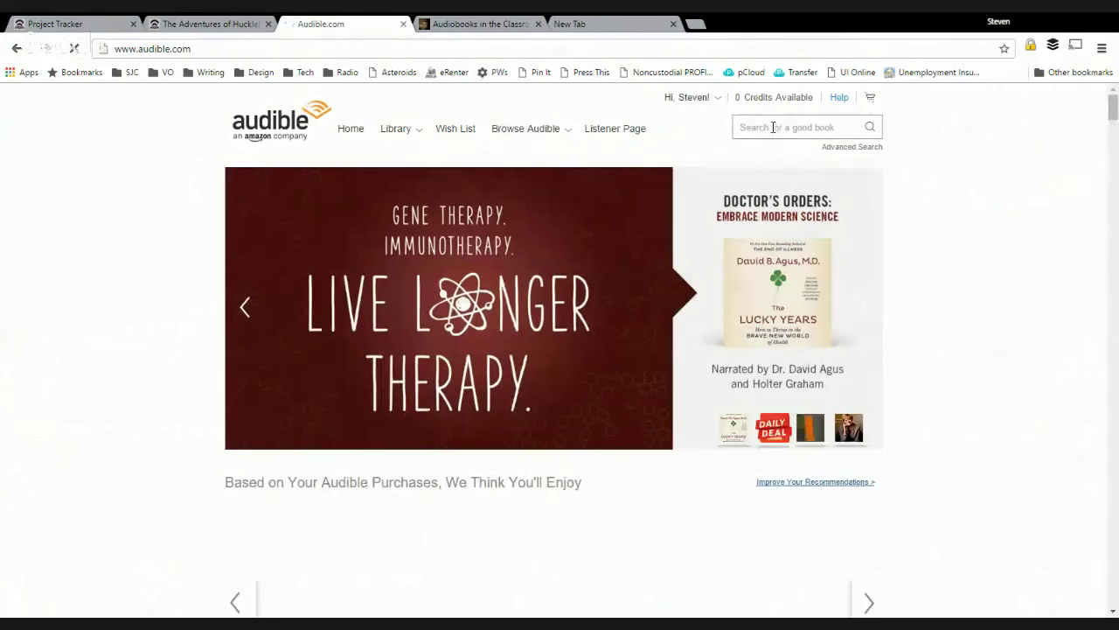
# Search Audible for "huckleberry finn johnny heller".
pyautogui.click(759, 129)
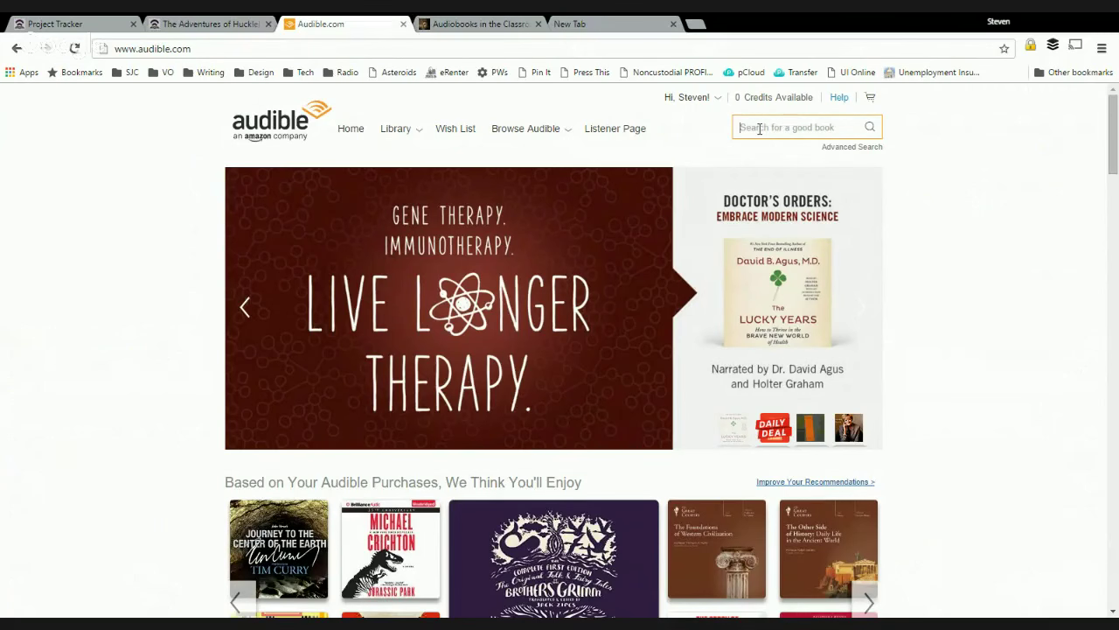
pyautogui.write('huckl')
pyautogui.press('Down')
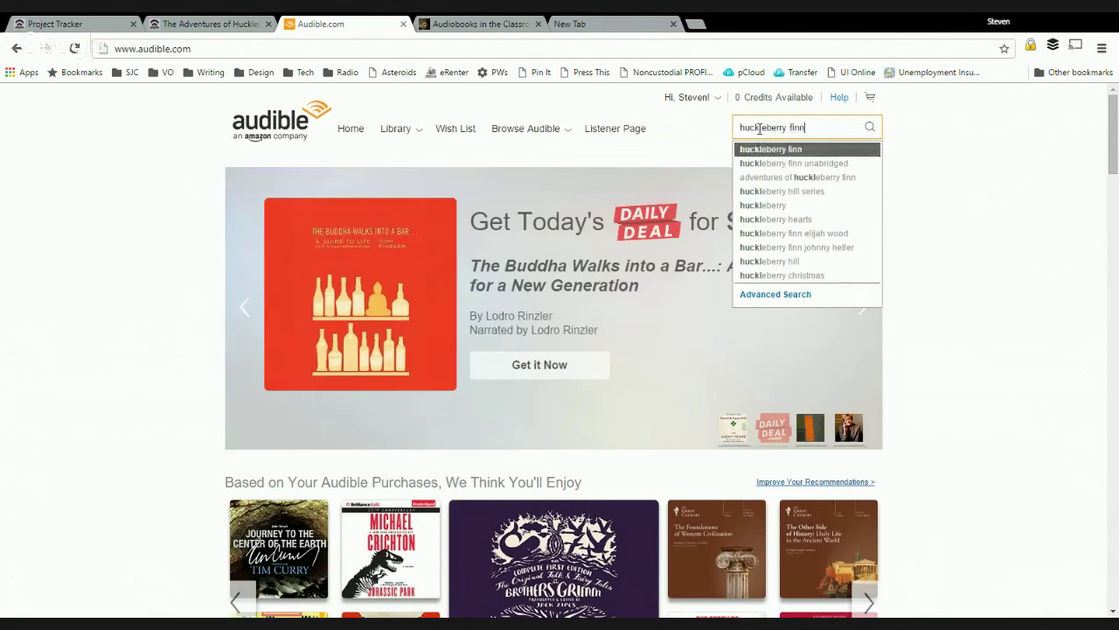
pyautogui.write('jo')
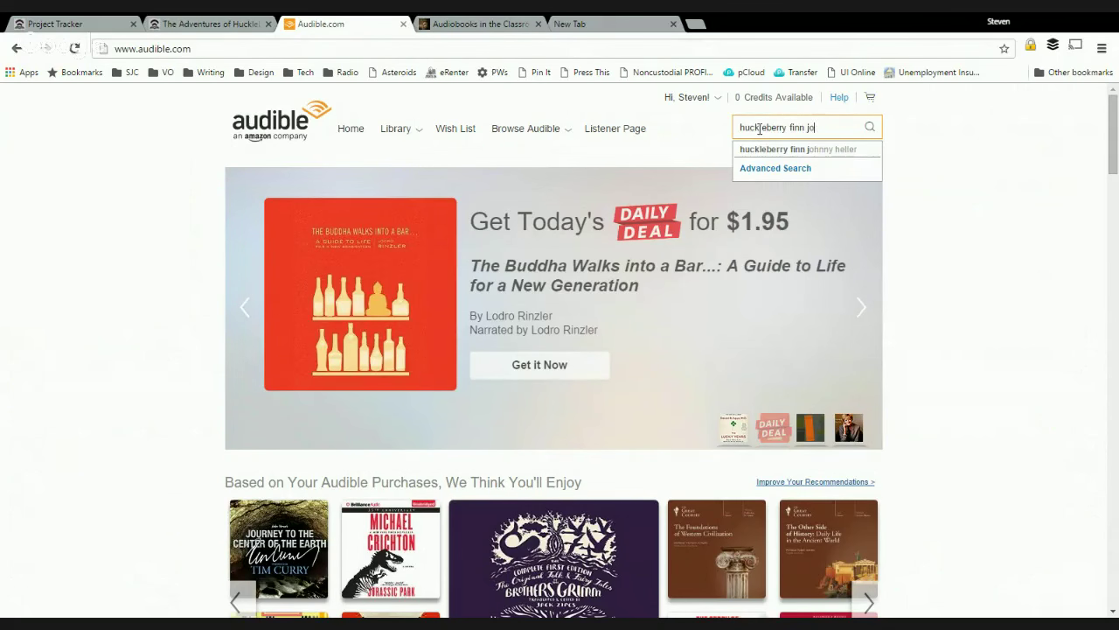
pyautogui.write('hnny')
pyautogui.press('Down')
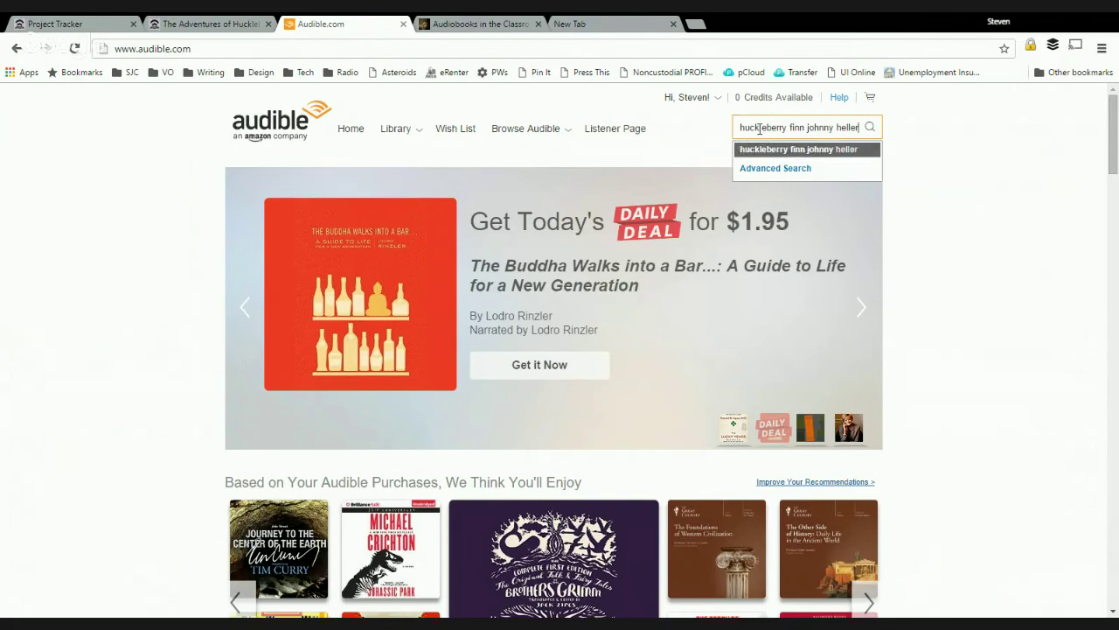
pyautogui.press('Return')
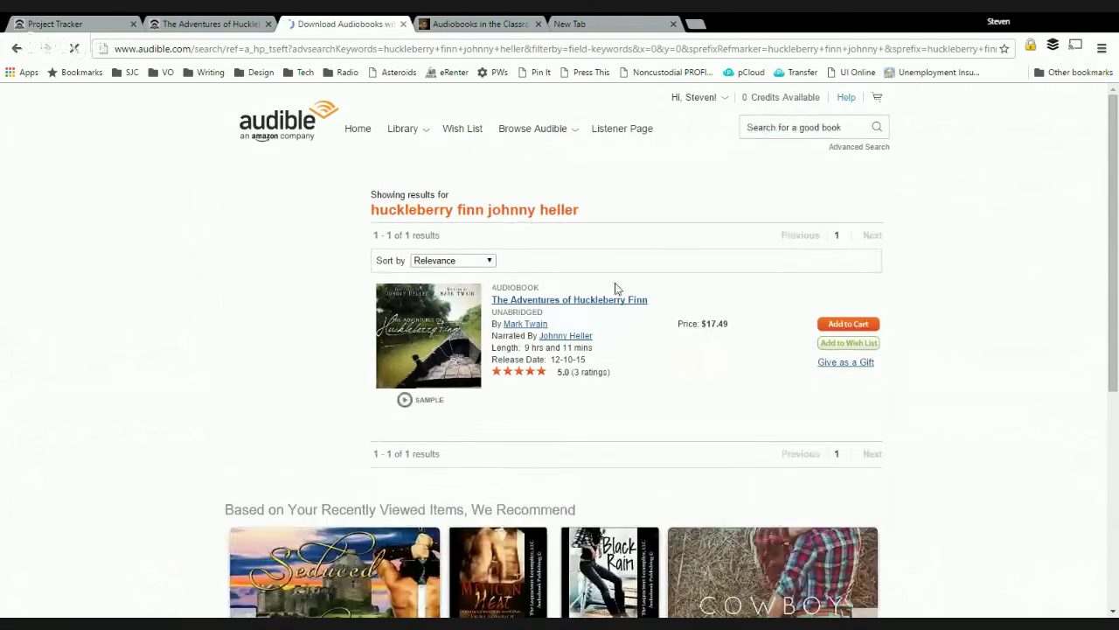
# Open The Adventures of Huckleberry Finn from the search results and review its details and publisher's summary.
pyautogui.click(606, 299)
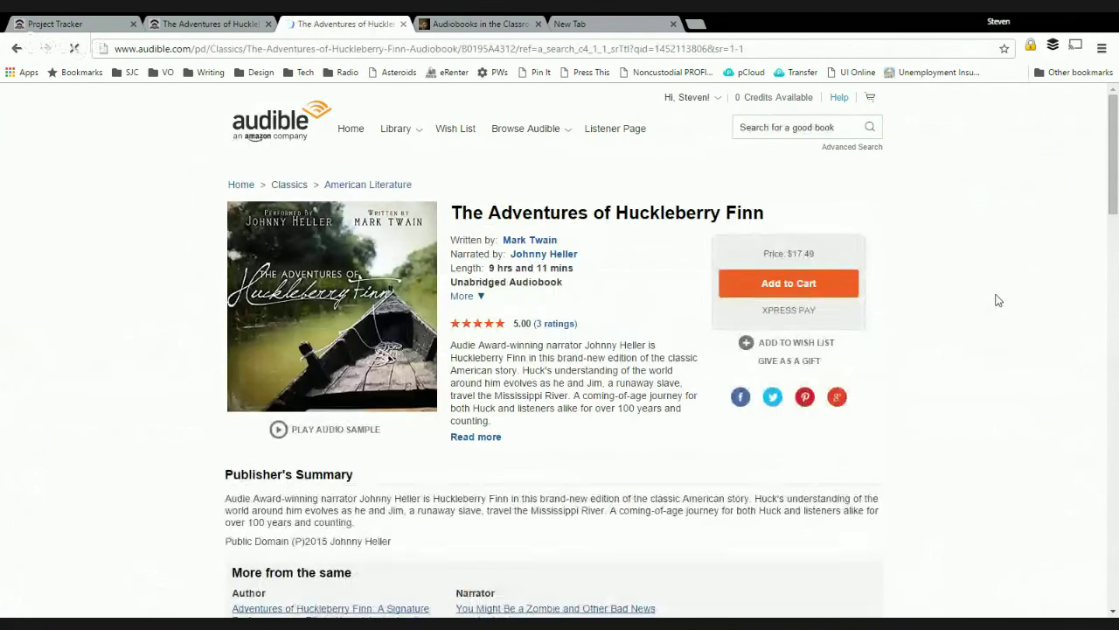
pyautogui.scroll(-3, 998, 300)
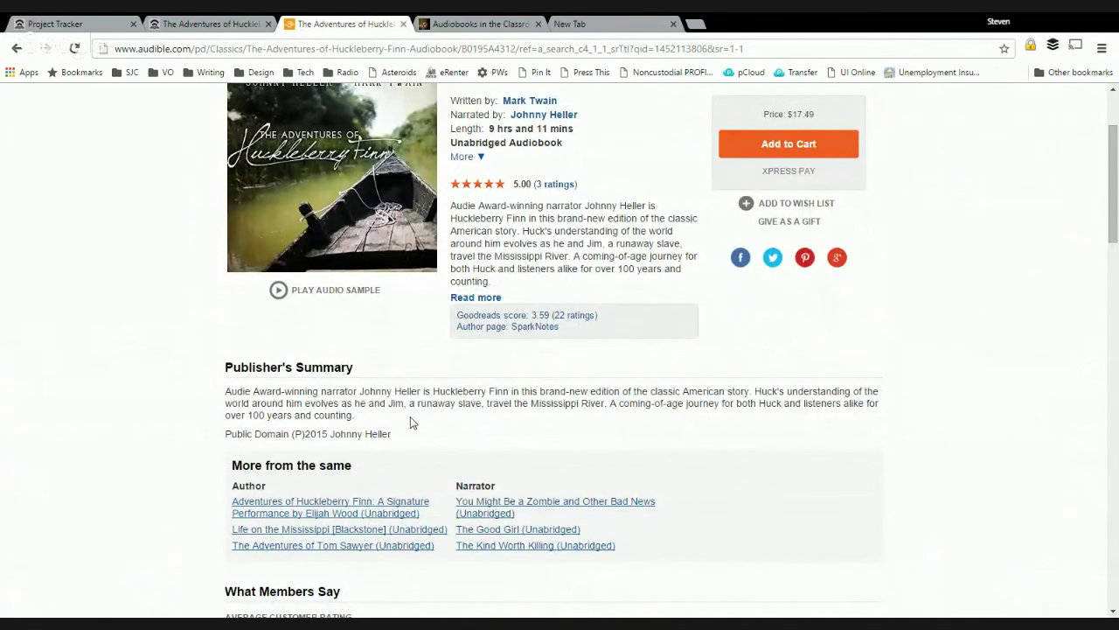
pyautogui.scroll(1, 410, 417)
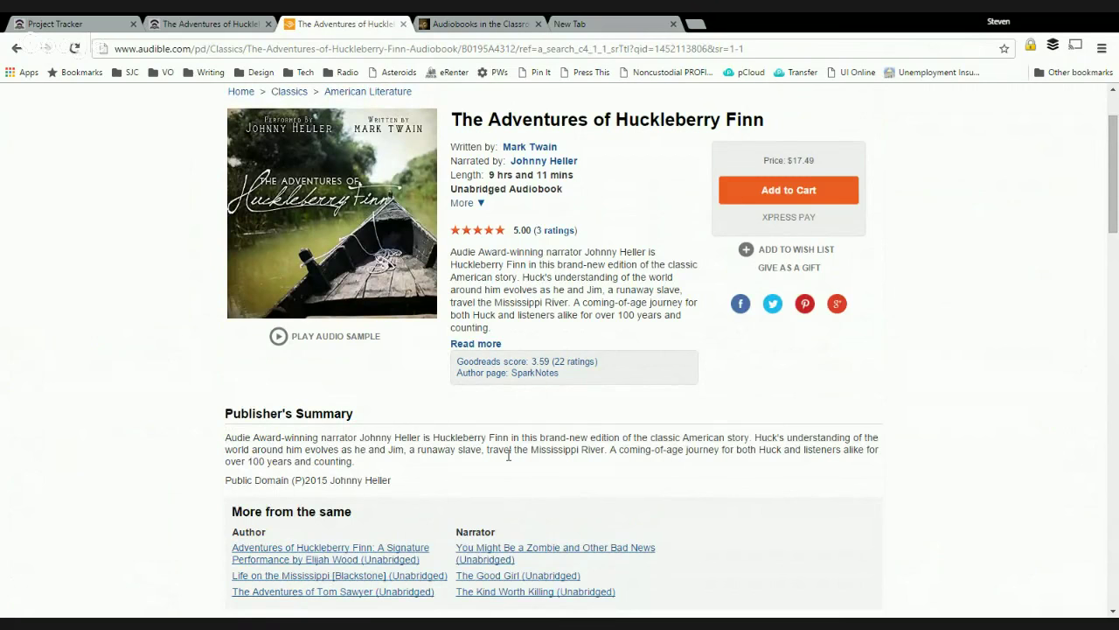
pyautogui.scroll(-1, 509, 455)
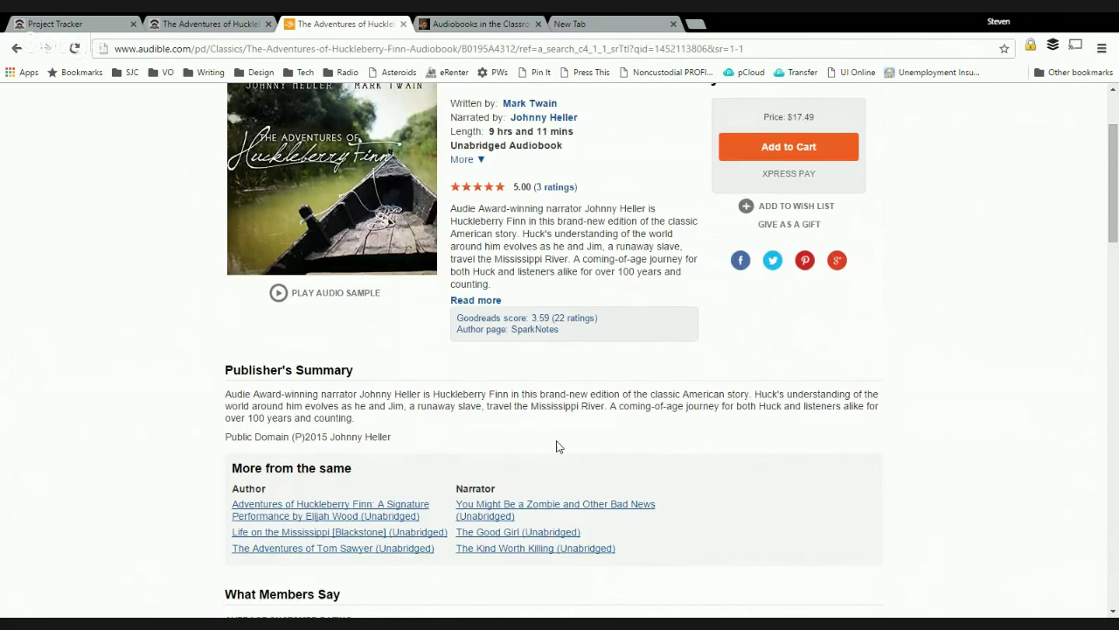
pyautogui.scroll(1, 556, 446)
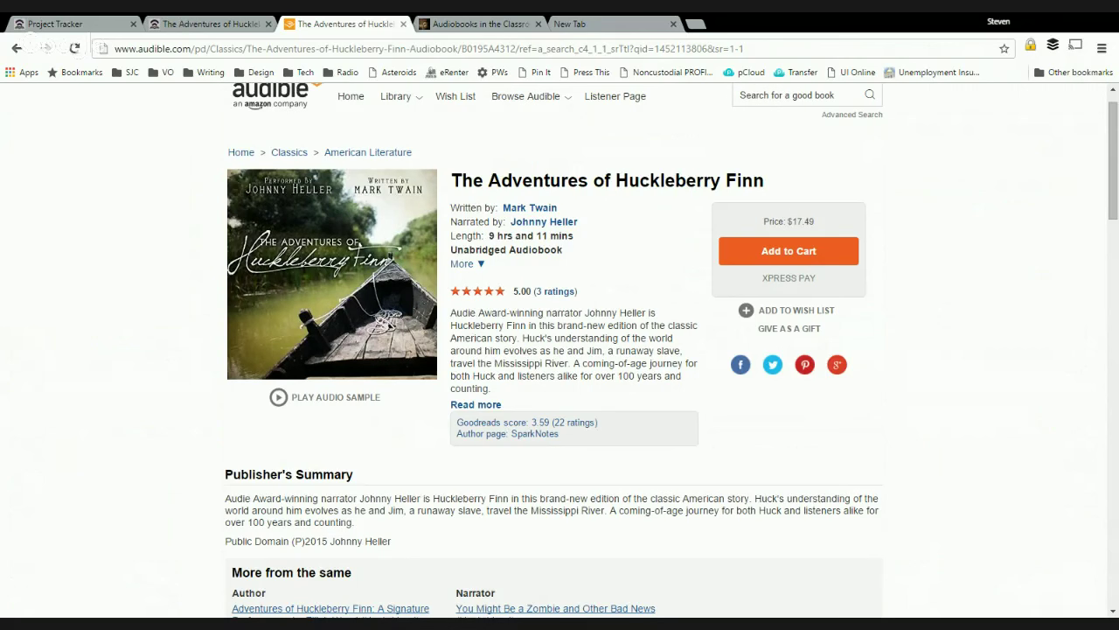
# Return to the project tracker, open its Help page and check the Cover Art and Audio Production Specifications sections.
pyautogui.hotkey('alt', 'Tab')
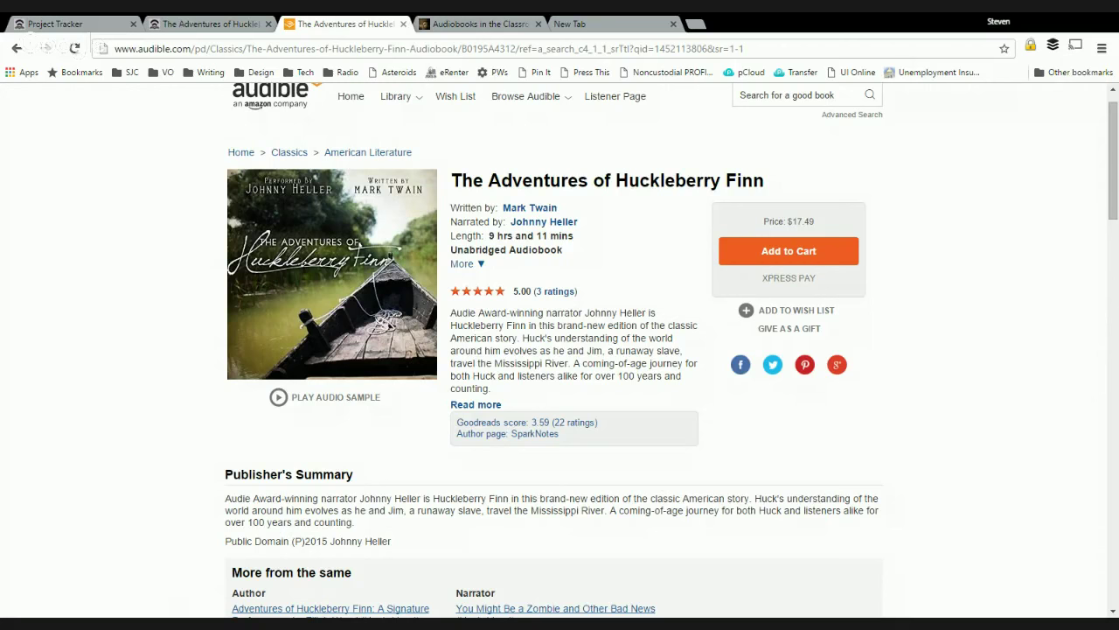
pyautogui.click(90, 24)
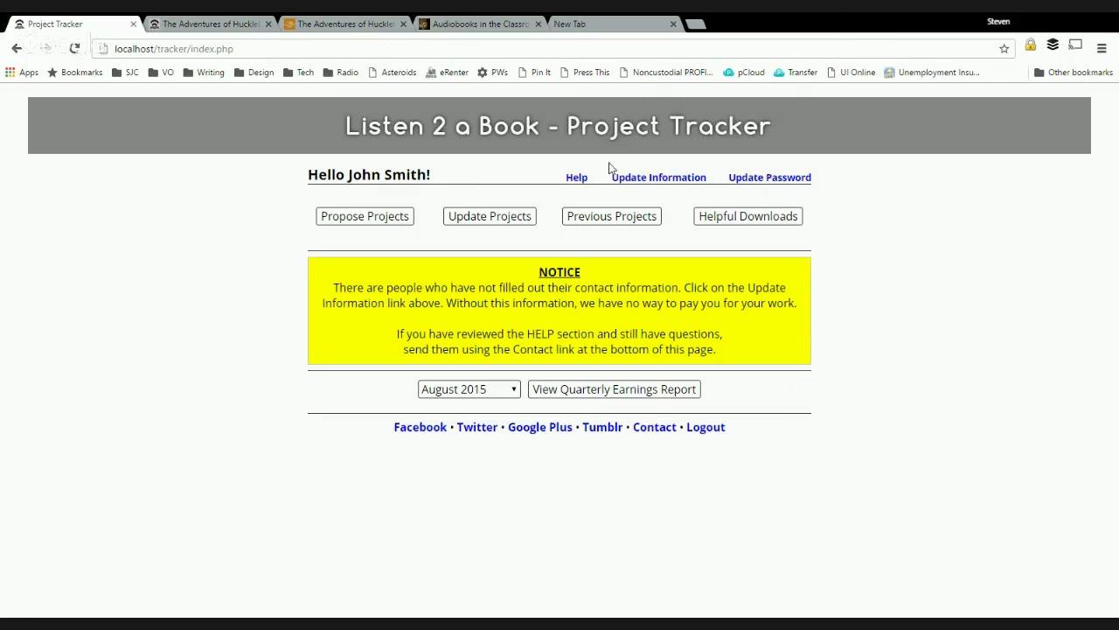
pyautogui.click(578, 177)
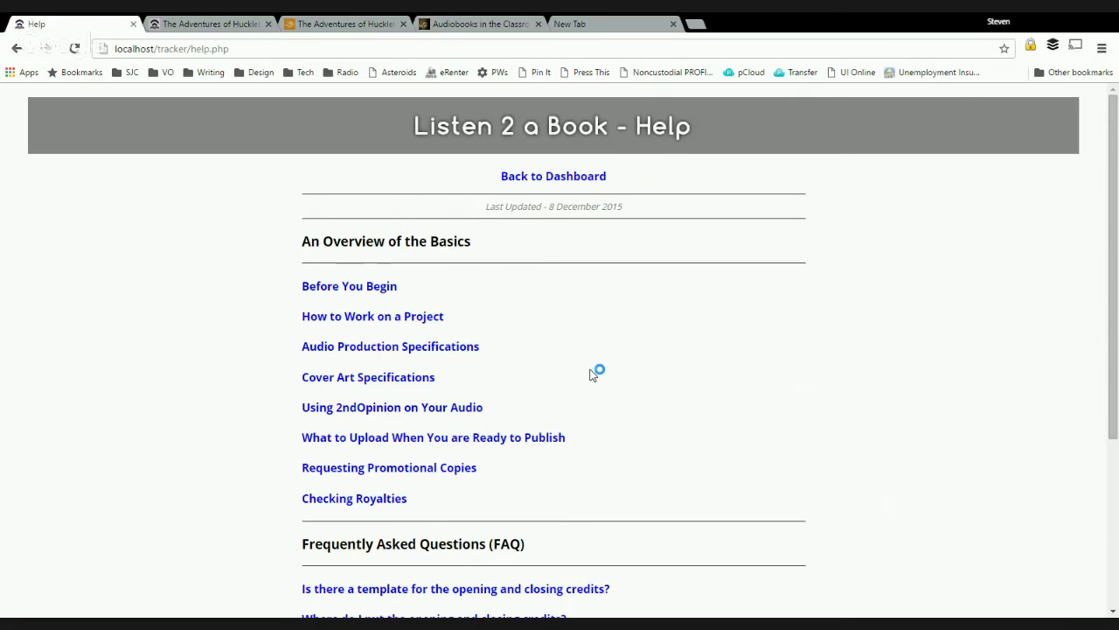
pyautogui.scroll(-1, 590, 375)
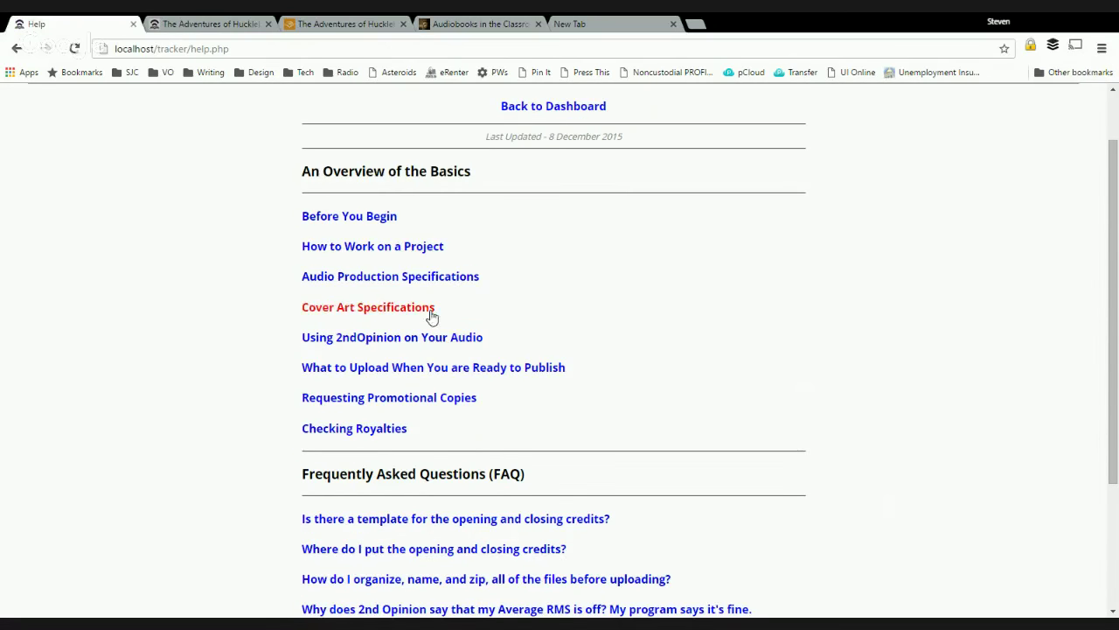
pyautogui.click(427, 312)
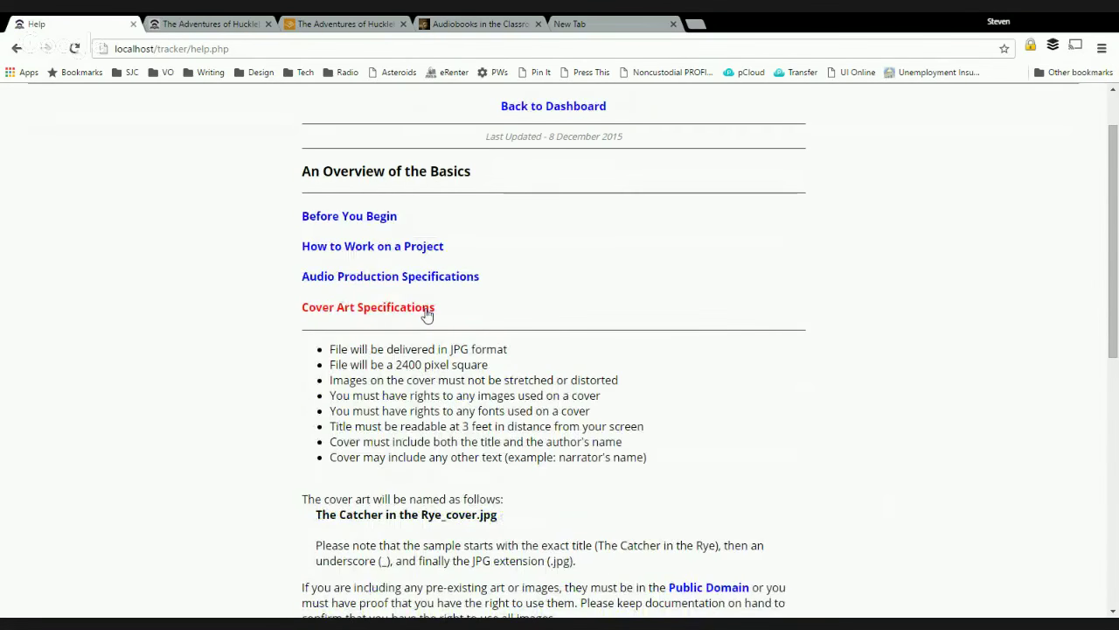
pyautogui.click(427, 312)
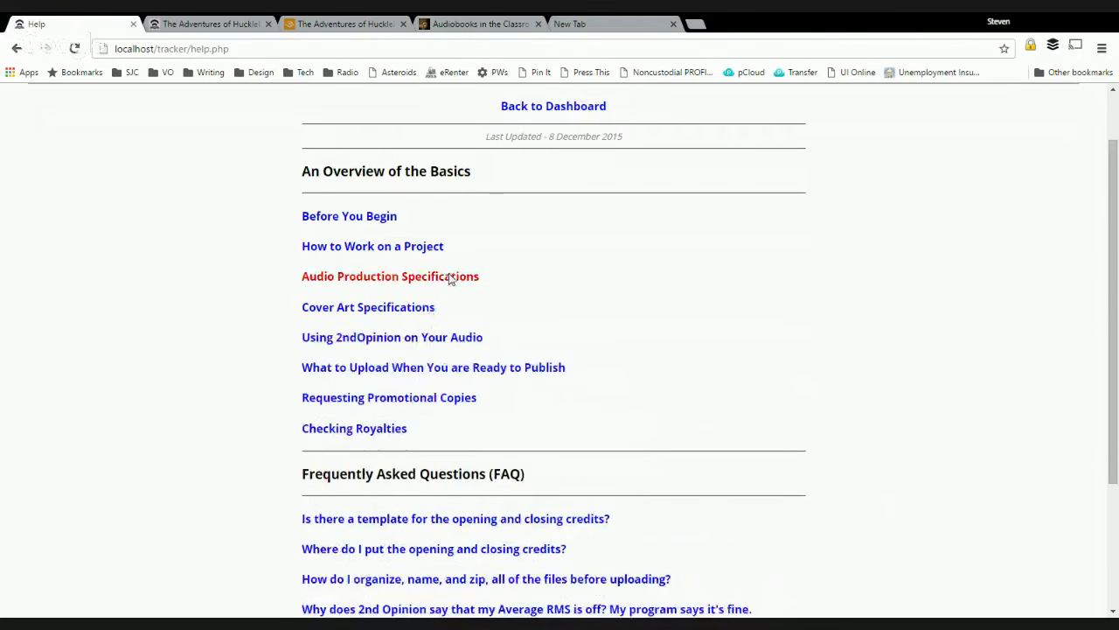
pyautogui.click(450, 279)
pyautogui.click(450, 279)
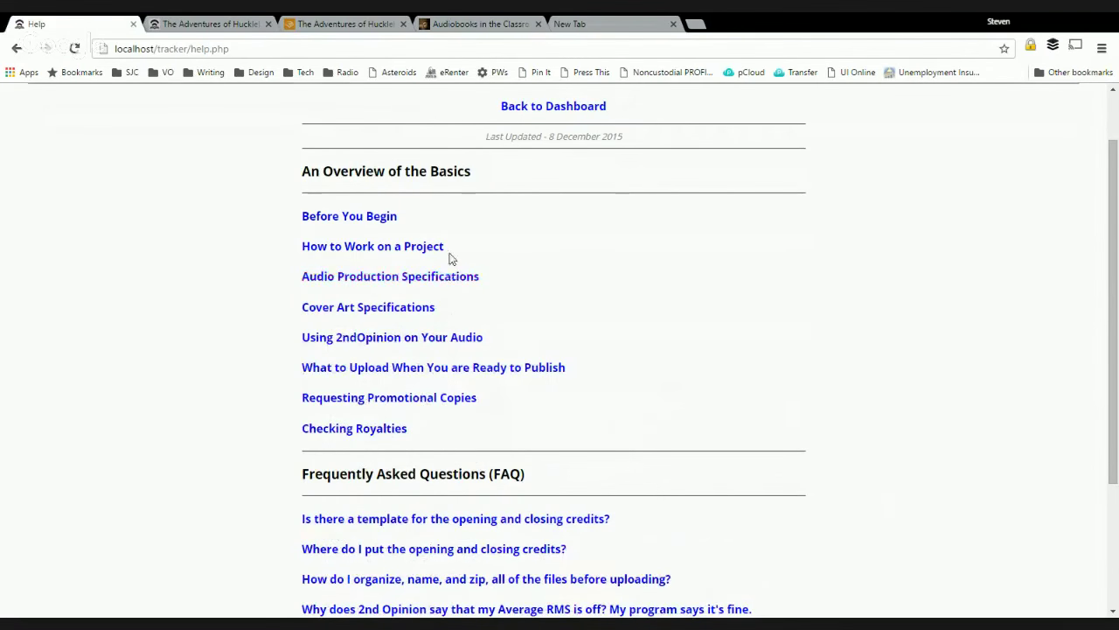
# Expand the How to Work on a Project help section, look through its instructions and collapse it.
pyautogui.click(440, 249)
pyautogui.scroll(-3, 621, 408)
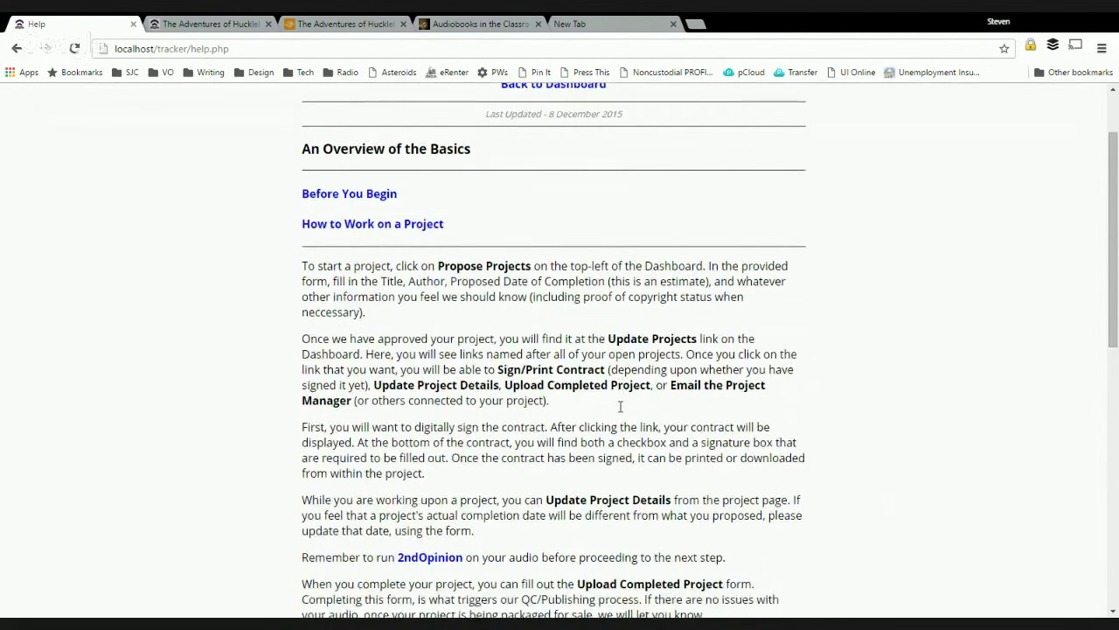
pyautogui.scroll(2, 621, 409)
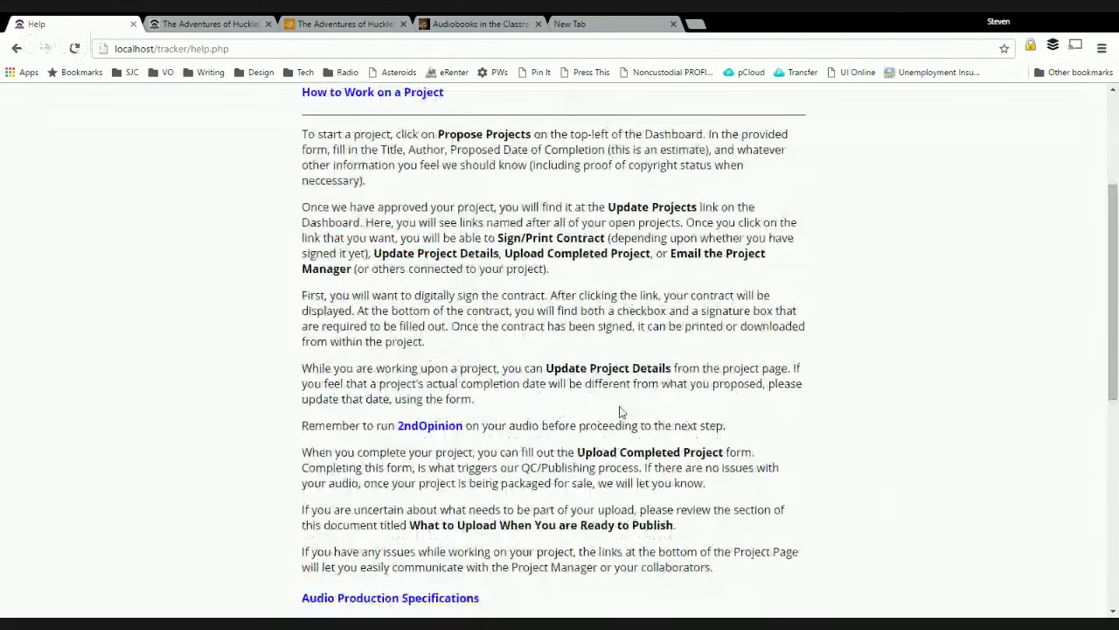
pyautogui.scroll(1, 621, 411)
pyautogui.click(424, 188)
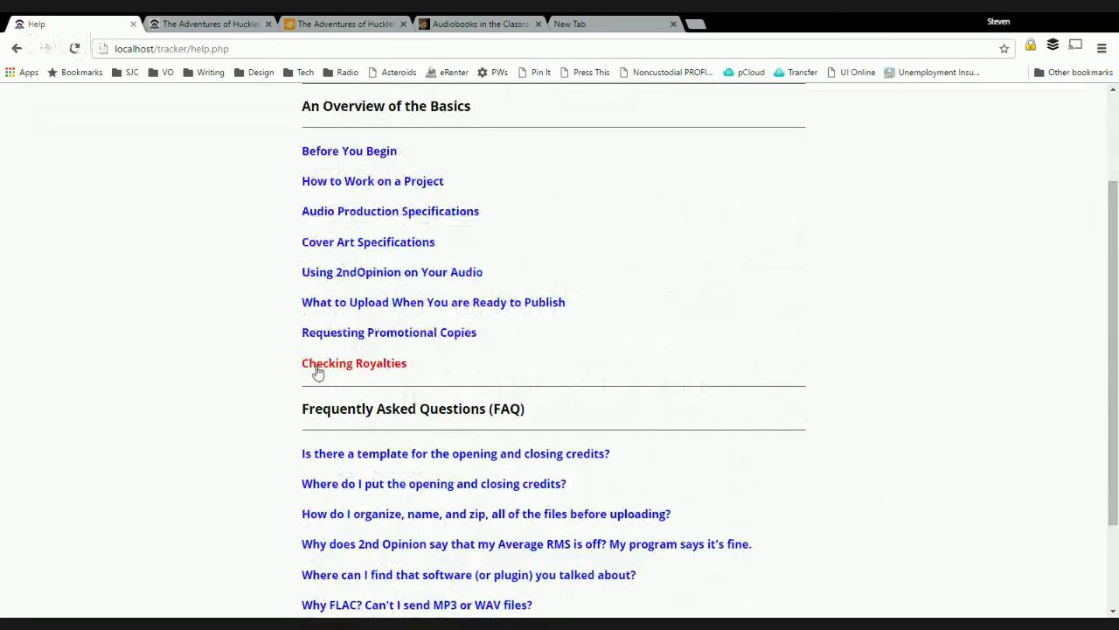
# Expand the What to Upload When You are Ready to Publish section, review its folder instructions and return to the dashboard.
pyautogui.click(546, 310)
pyautogui.scroll(-1, 733, 435)
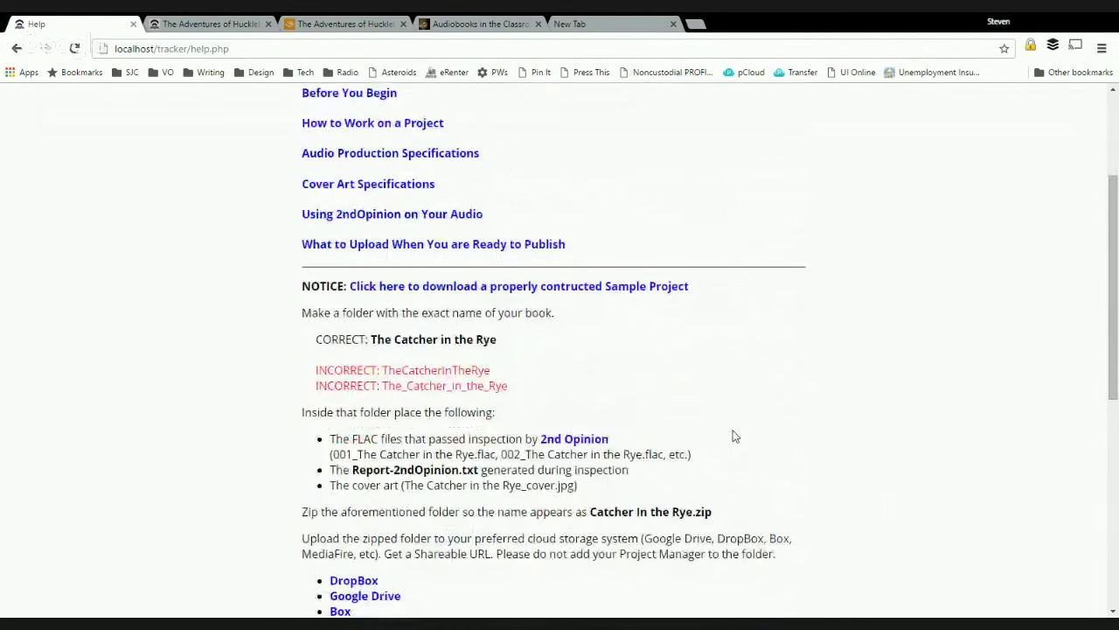
pyautogui.scroll(-1, 733, 435)
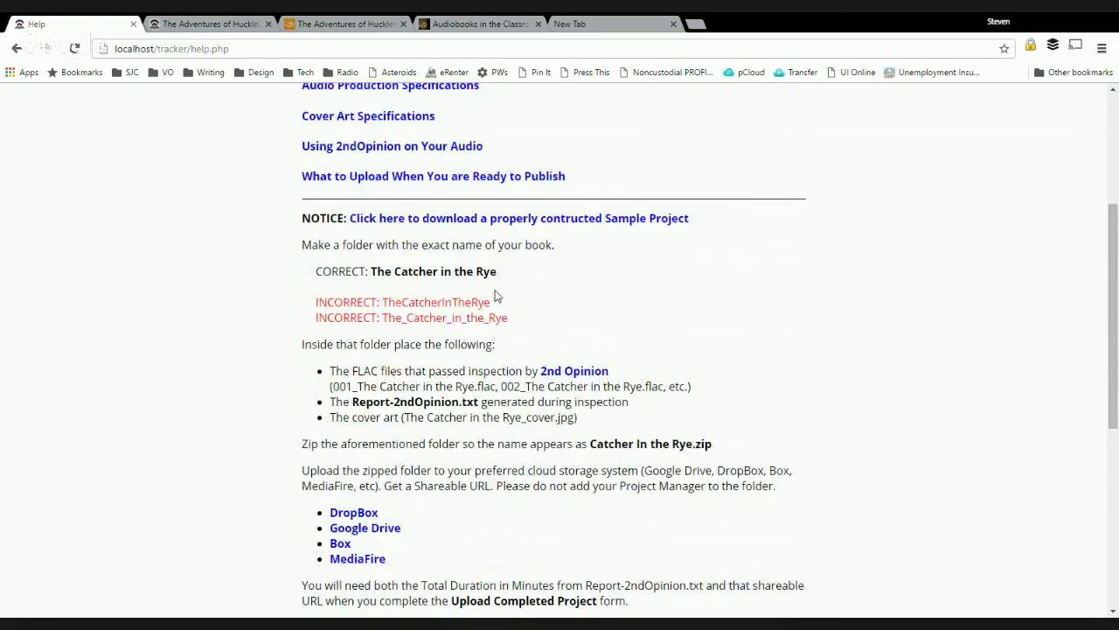
pyautogui.scroll(3, 507, 342)
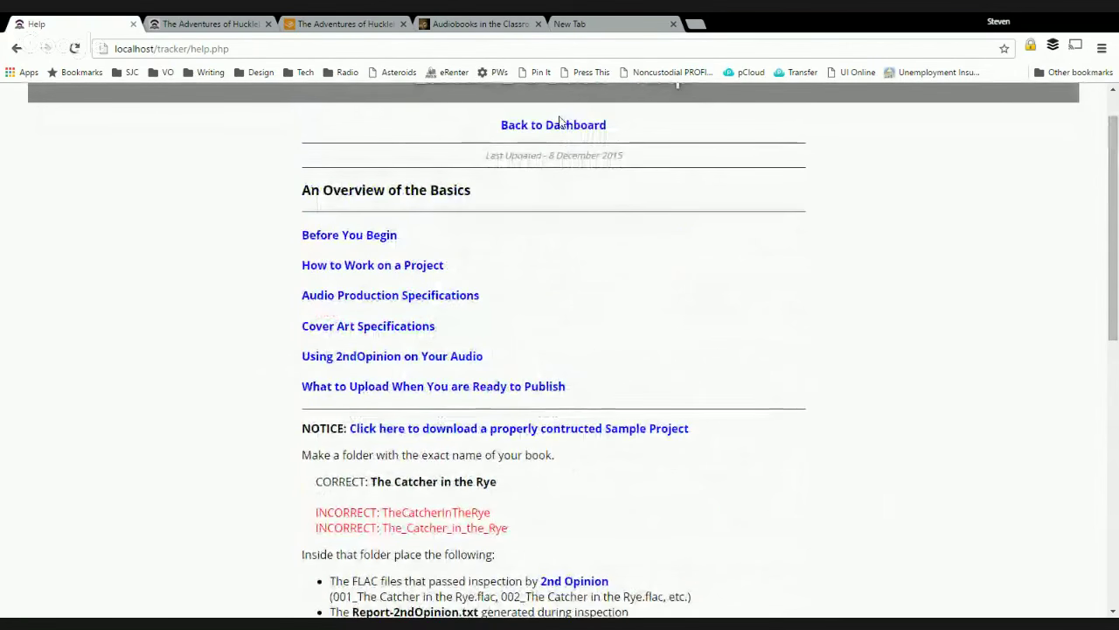
pyautogui.click(557, 125)
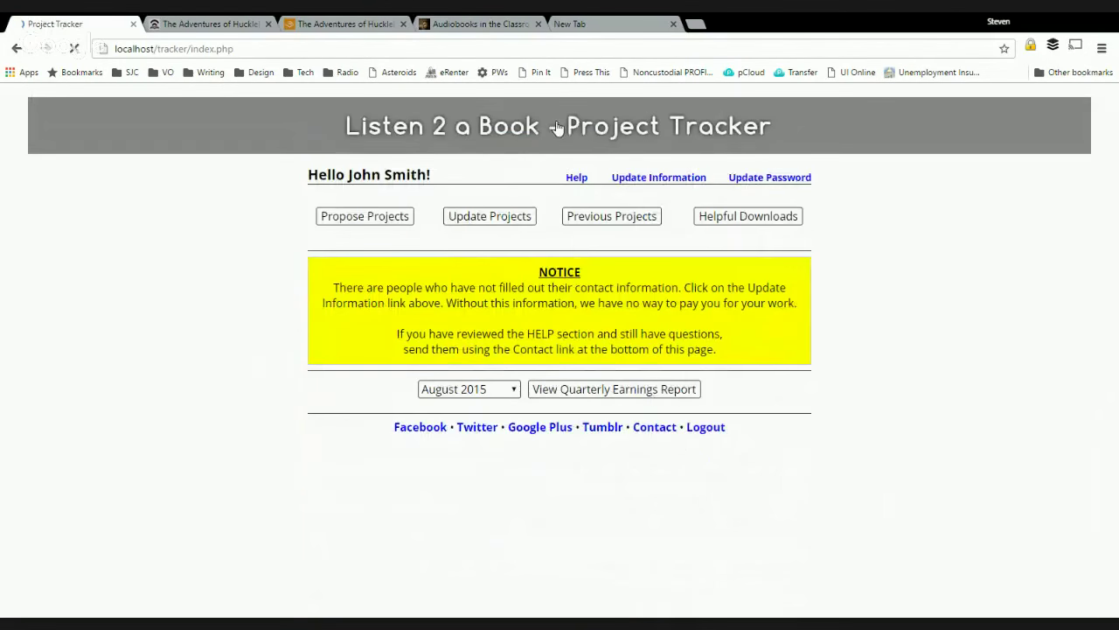
# View the Update User Information form's fields and go back to the dashboard without editing.
pyautogui.click(643, 180)
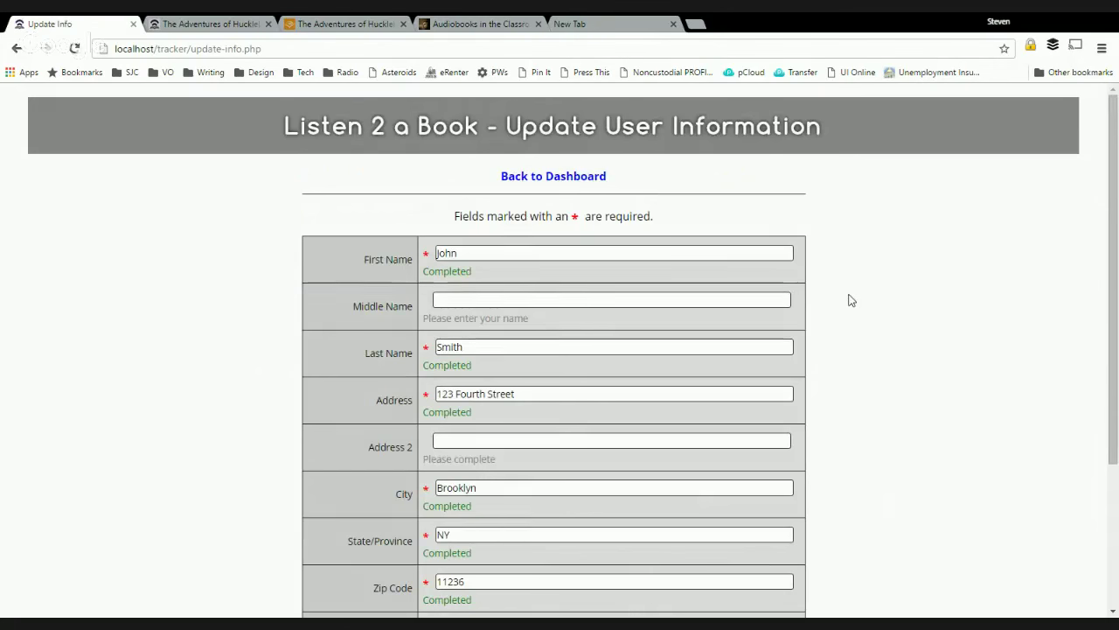
pyautogui.scroll(-3, 848, 300)
pyautogui.scroll(3, 848, 300)
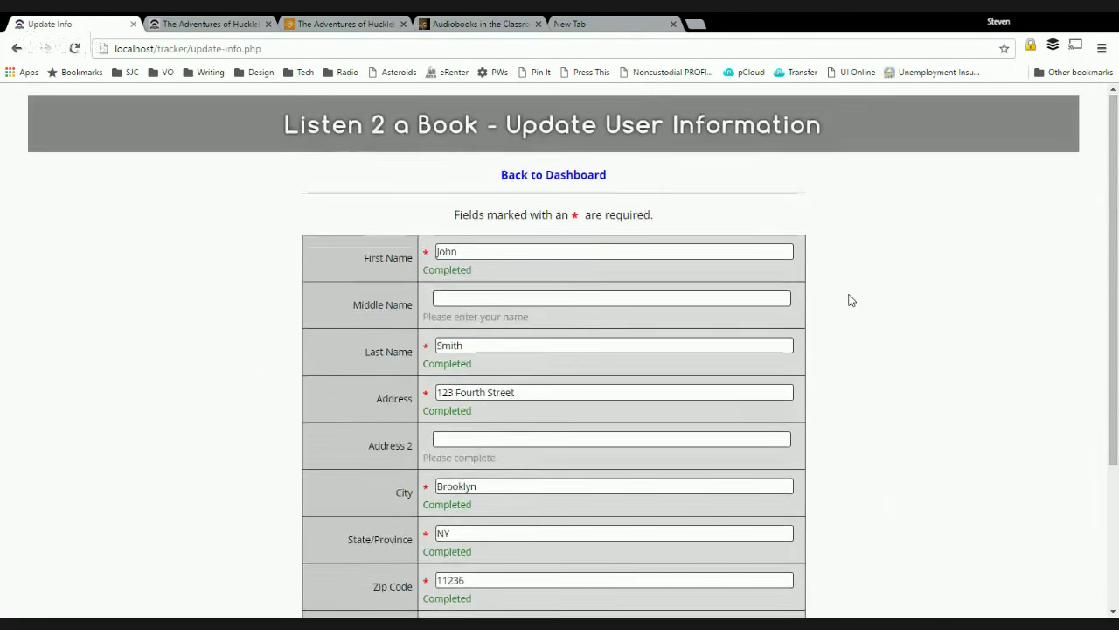
pyautogui.click(570, 181)
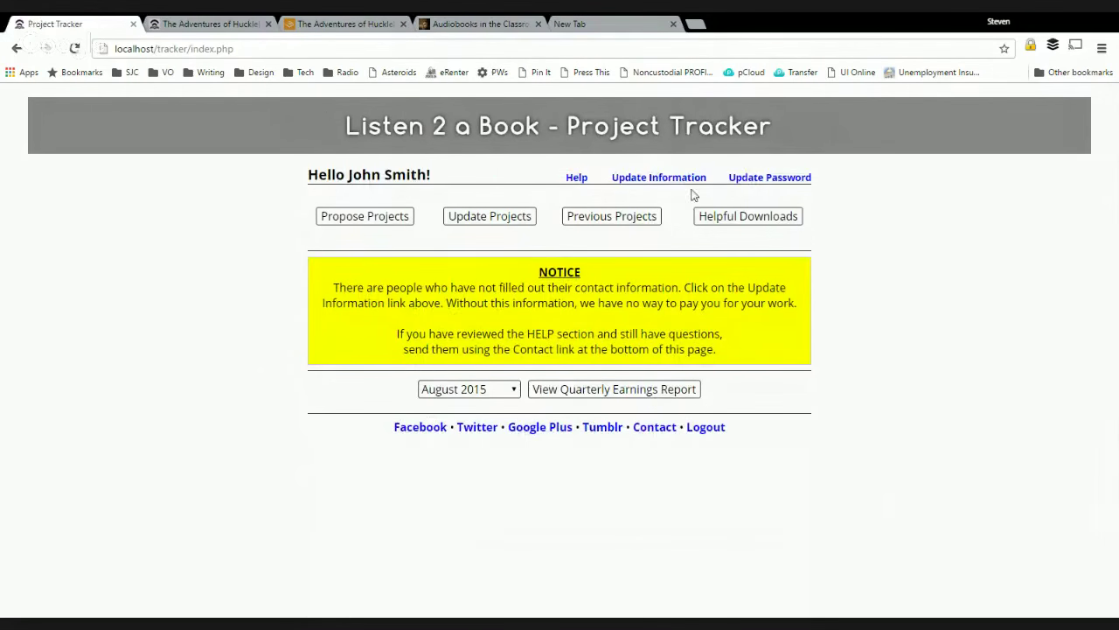
# Start a new project proposal and enter the title "Cather in the Rye" and the author "J. D. Salinger".
pyautogui.click(394, 225)
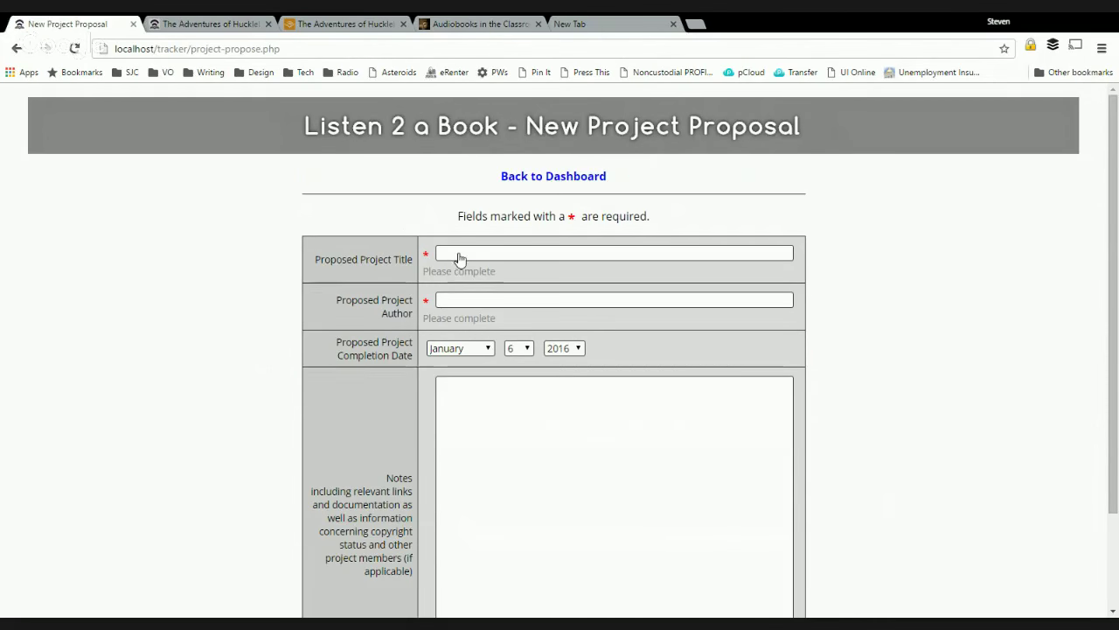
pyautogui.click(458, 256)
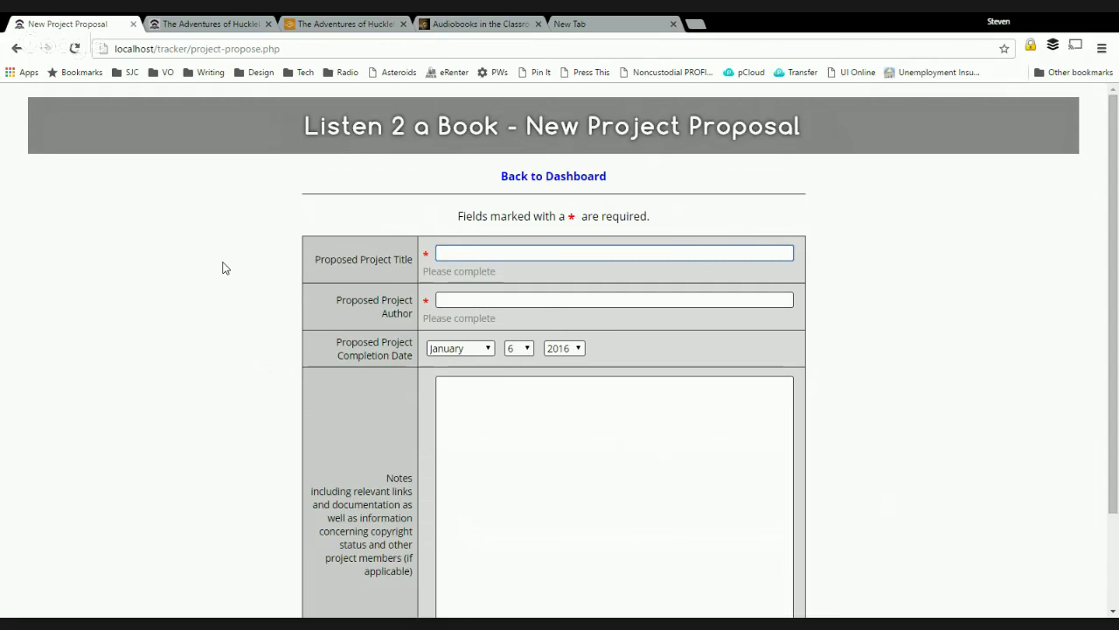
pyautogui.write('Cather in the Rye')
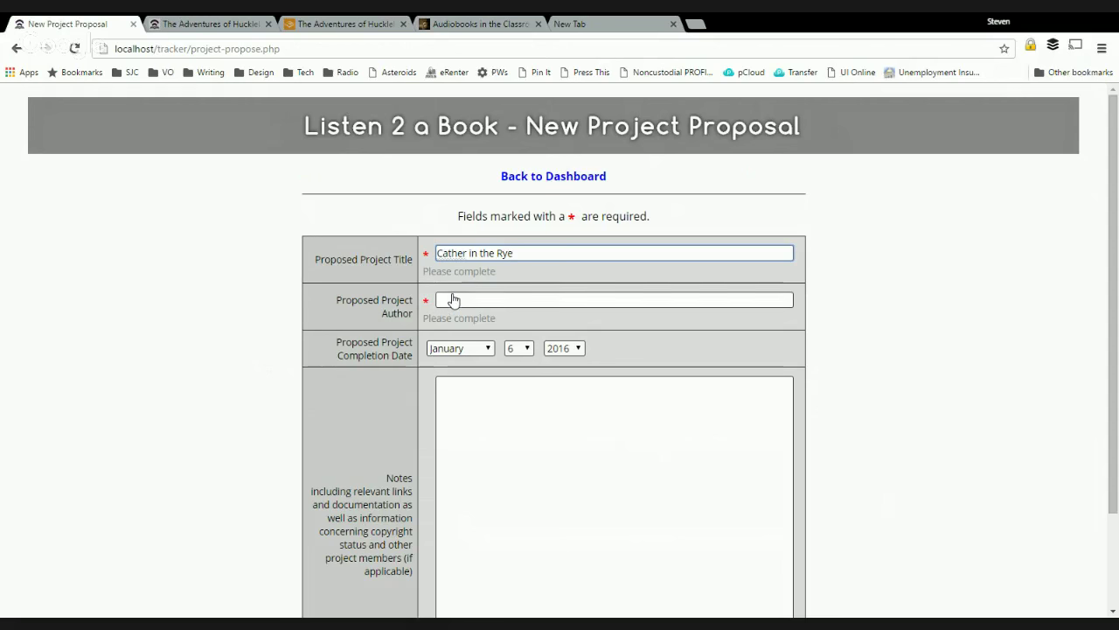
pyautogui.click(453, 300)
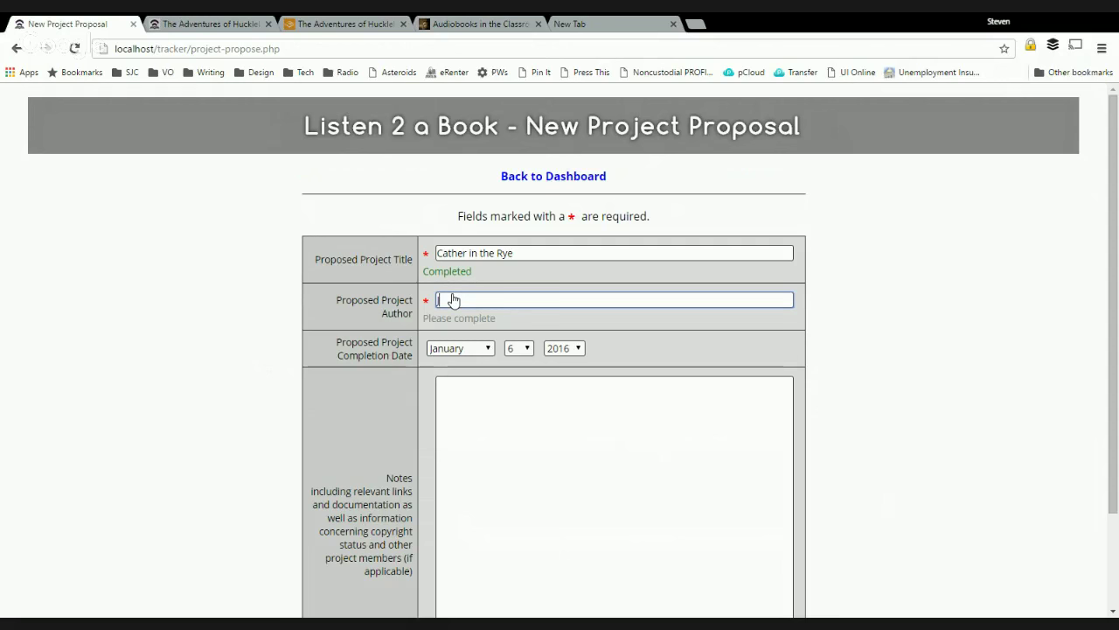
pyautogui.write('J. D. Salinger')
# Set the month and day of the proposed project completion date to February 24.
pyautogui.click(579, 418)
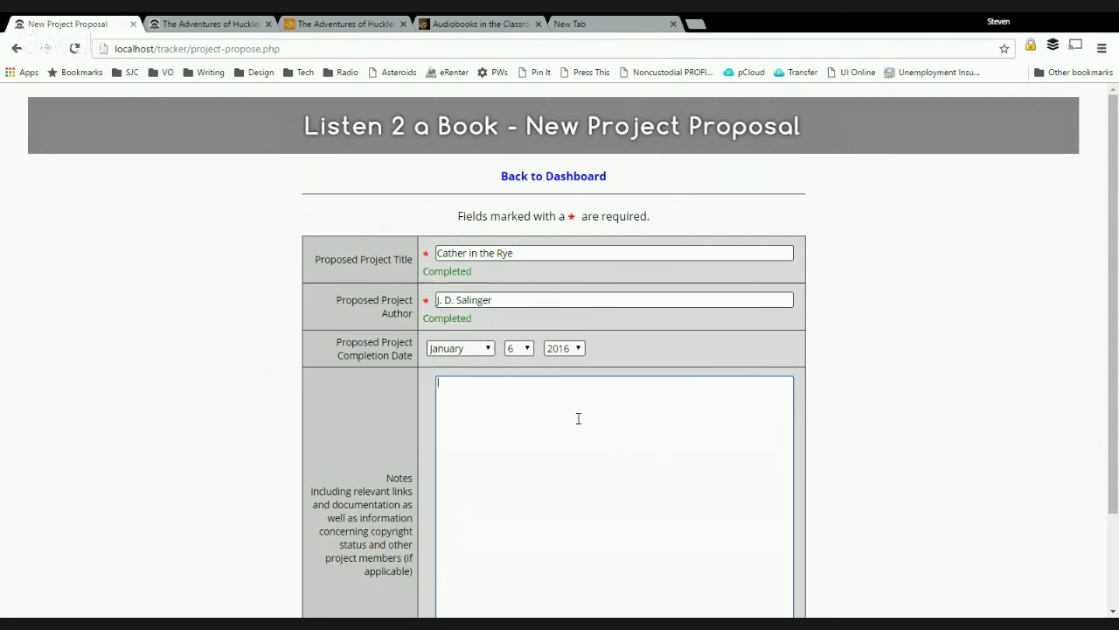
pyautogui.scroll(-2, 887, 356)
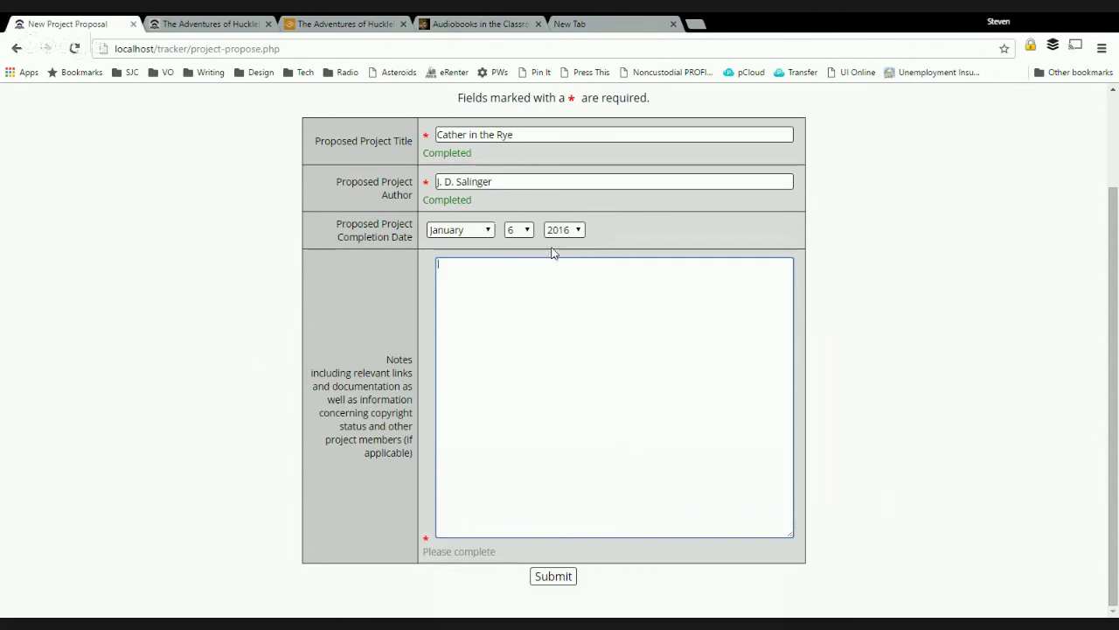
pyautogui.click(487, 231)
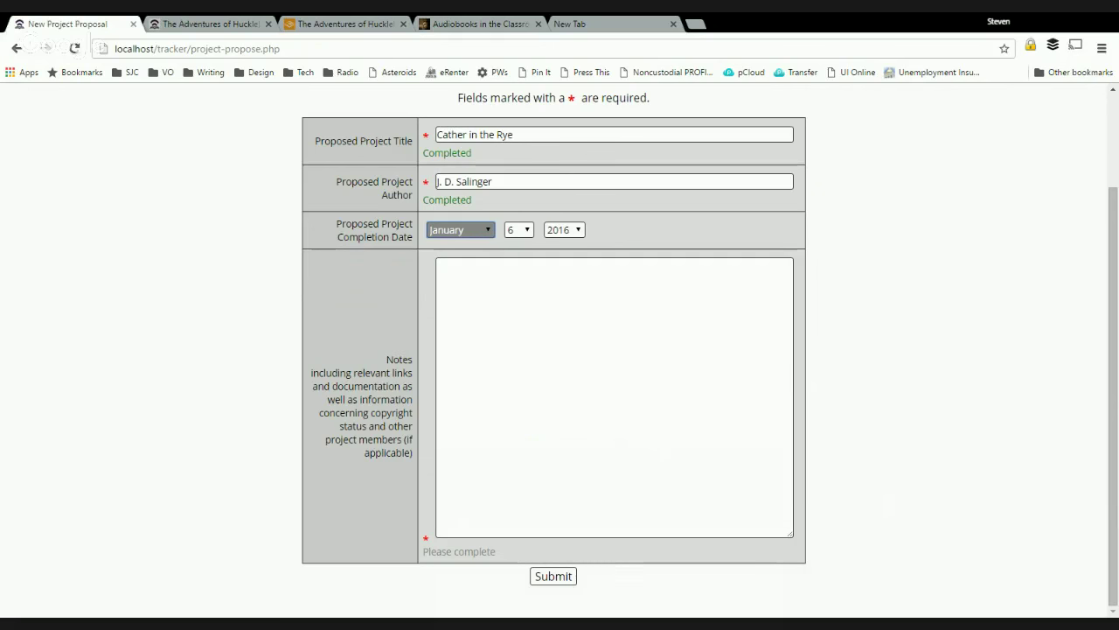
pyautogui.click(464, 260)
pyautogui.click(522, 234)
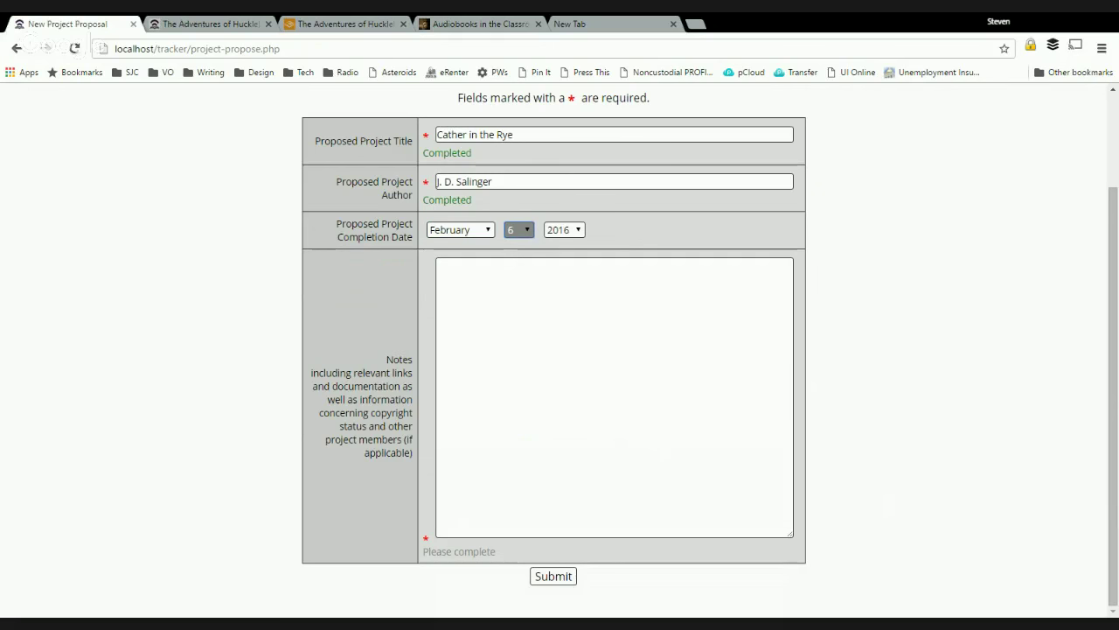
pyautogui.write('24')
pyautogui.click(554, 355)
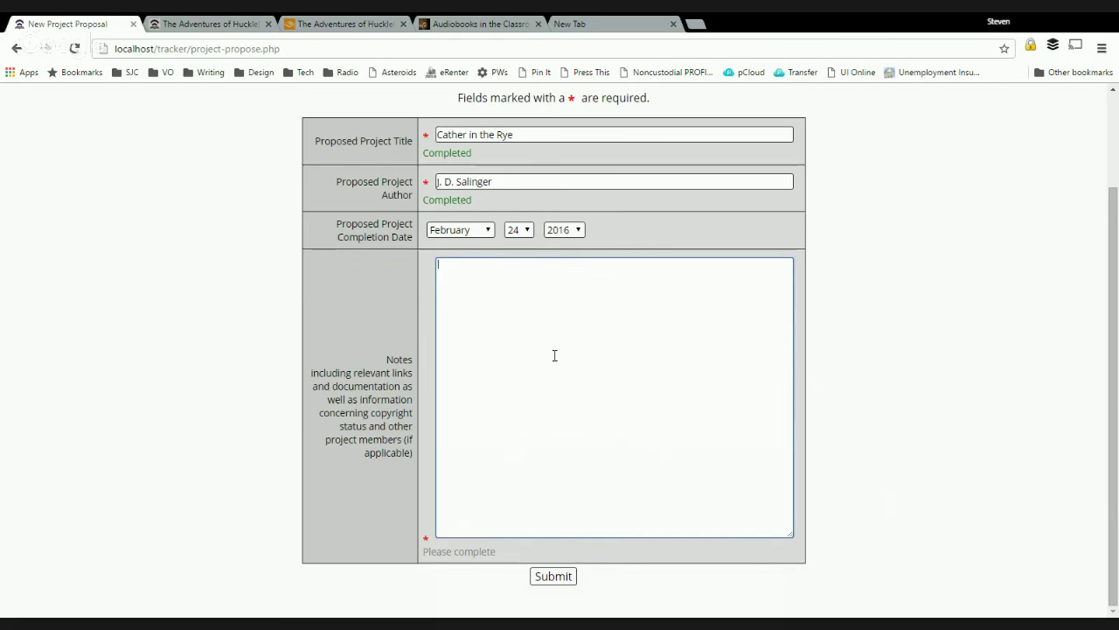
# Correct the proposed project title to "Catcher in the Rye".
pyautogui.scroll(1, 939, 341)
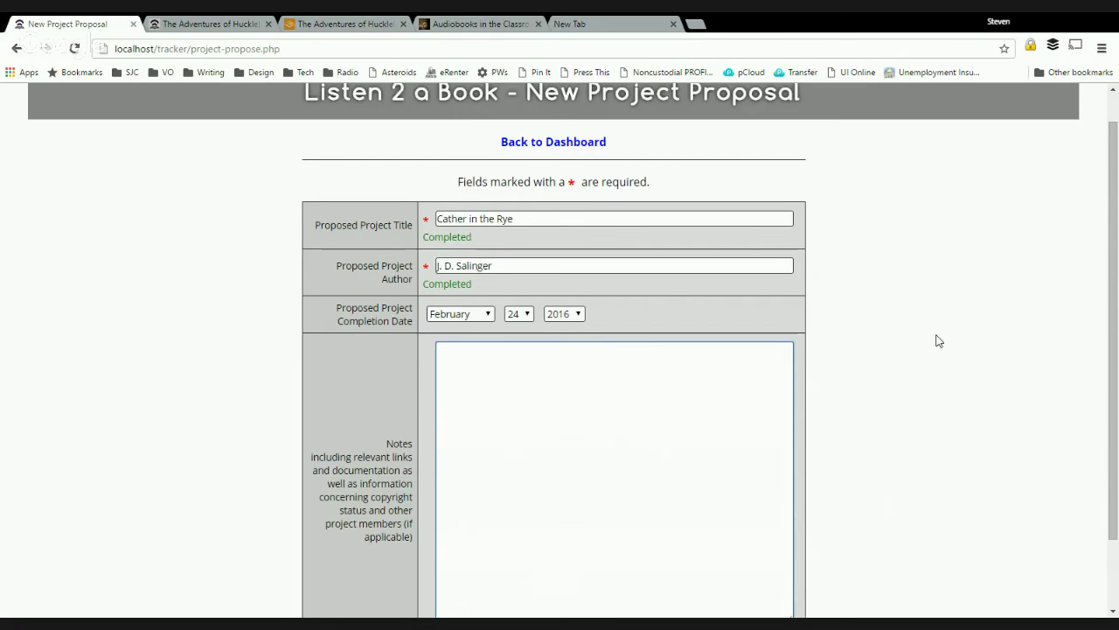
pyautogui.click(453, 220)
pyautogui.write('c')
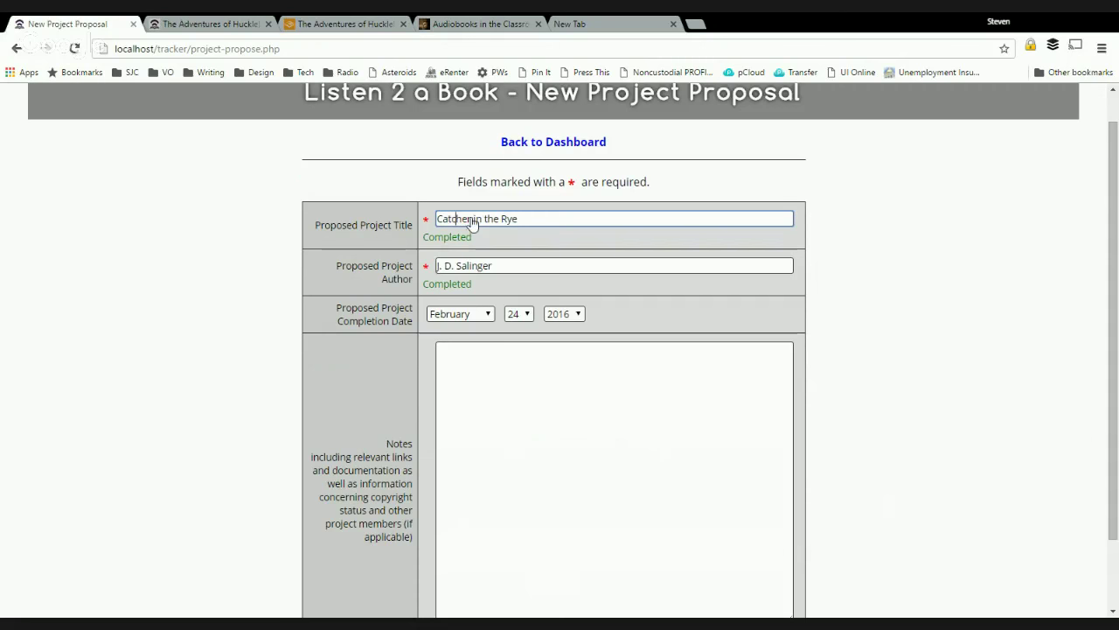
pyautogui.click(548, 219)
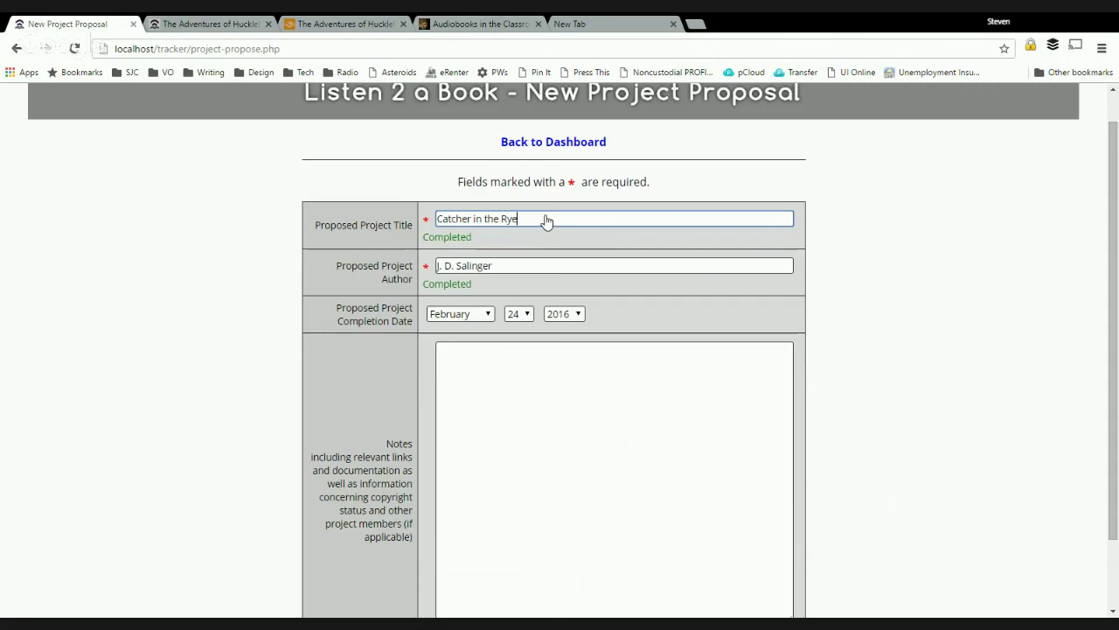
# Fill in the notes with "Believe it or not, the family agreed that I can record this. I can send you the contract via email. Yippee!".
pyautogui.click(591, 466)
pyautogui.scroll(-1, 864, 414)
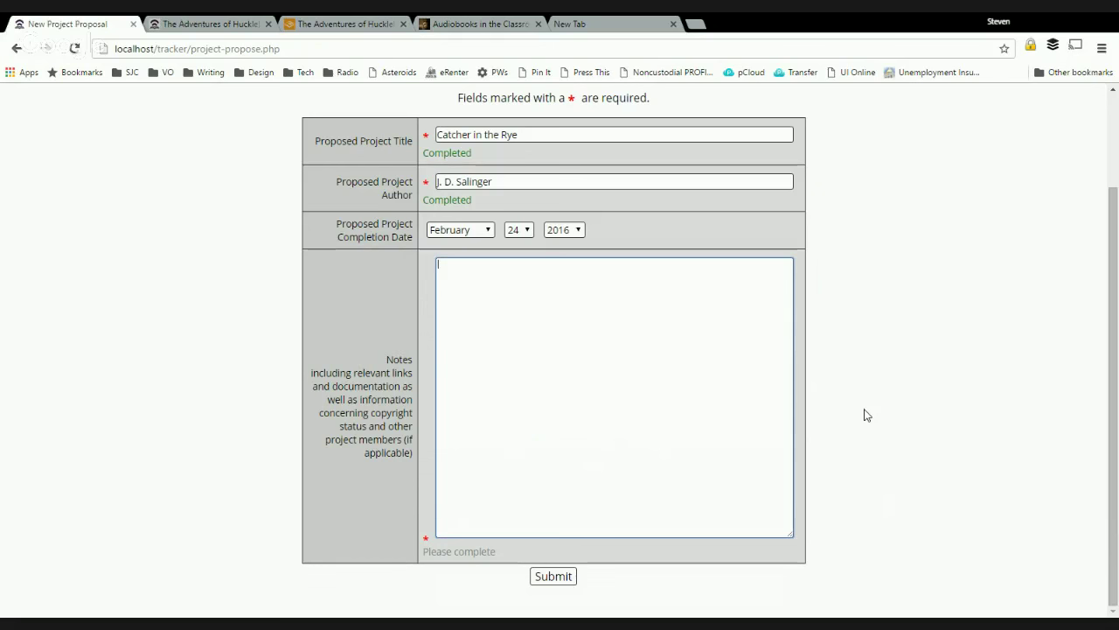
pyautogui.write('Believe it or not, the family agr')
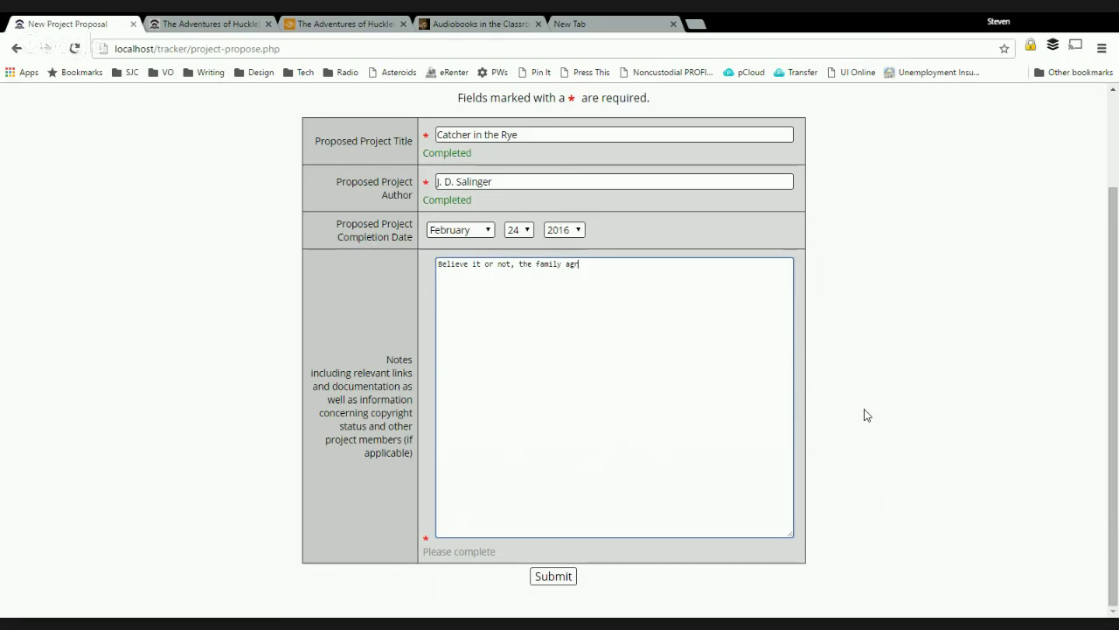
pyautogui.write('eed that I can record this. I can s')
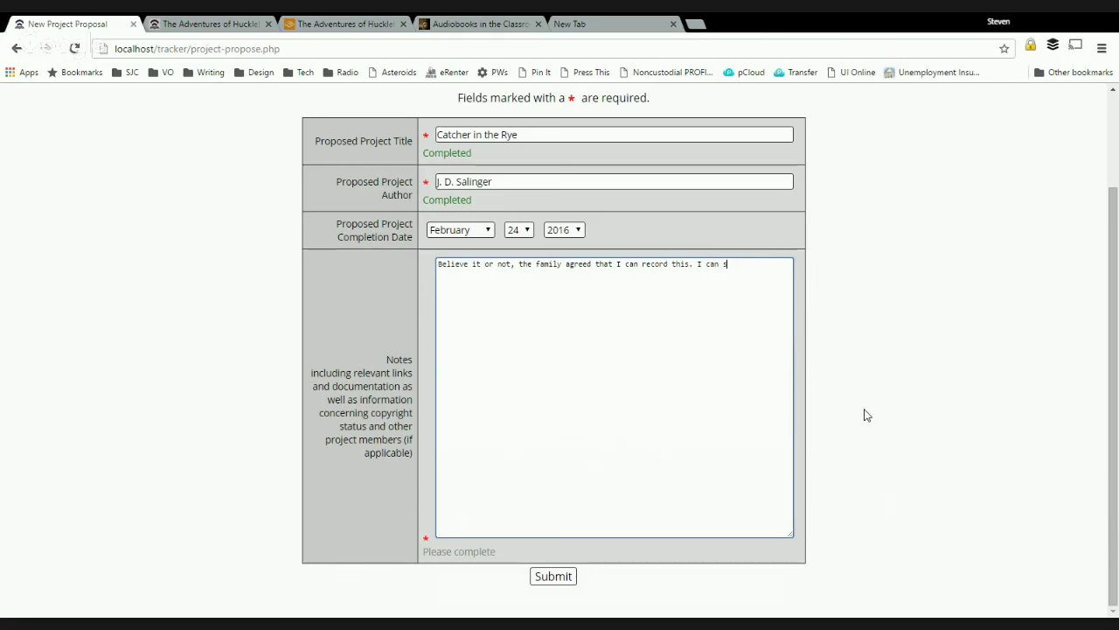
pyautogui.write('end you the contract via email. Yippee!')
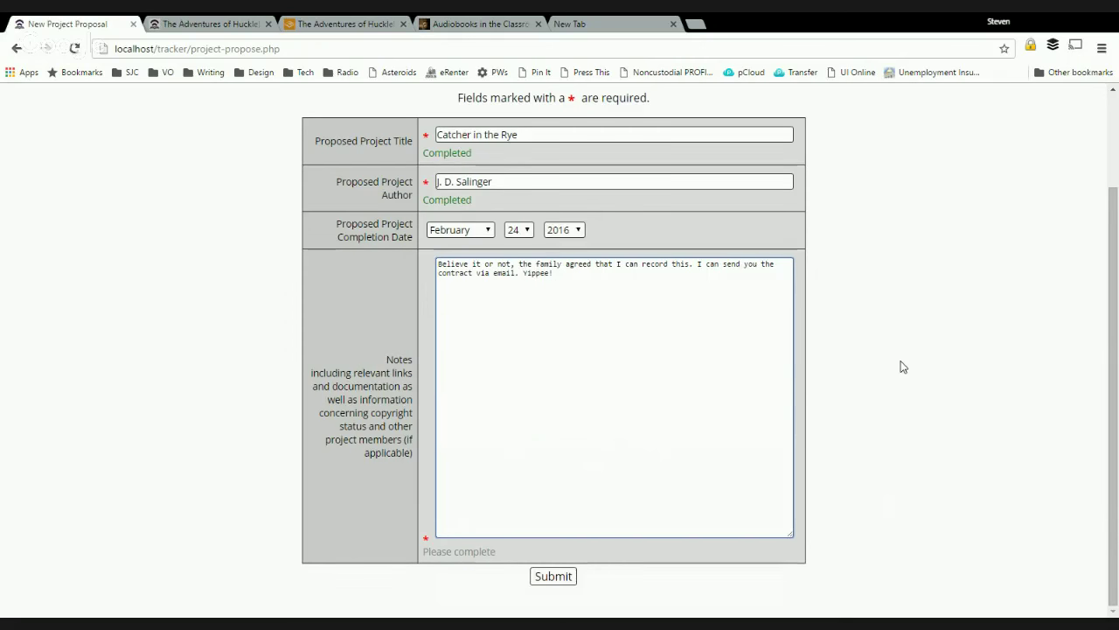
# Review the completed proposal form, submit it and return to the dashboard.
pyautogui.scroll(2, 901, 368)
pyautogui.scroll(-1, 903, 366)
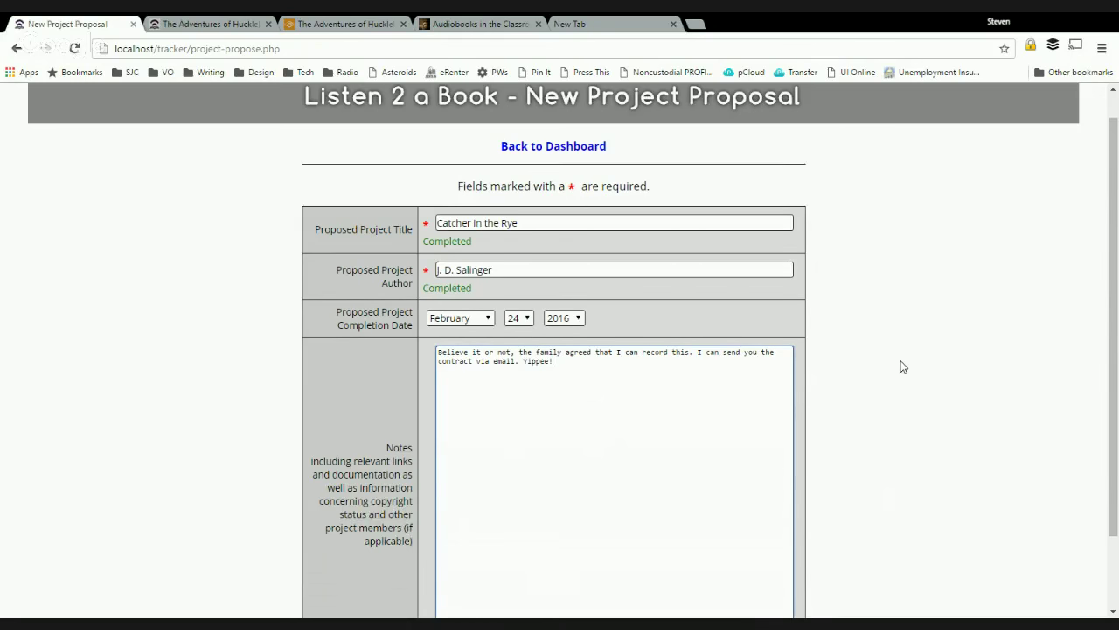
pyautogui.scroll(-2, 903, 367)
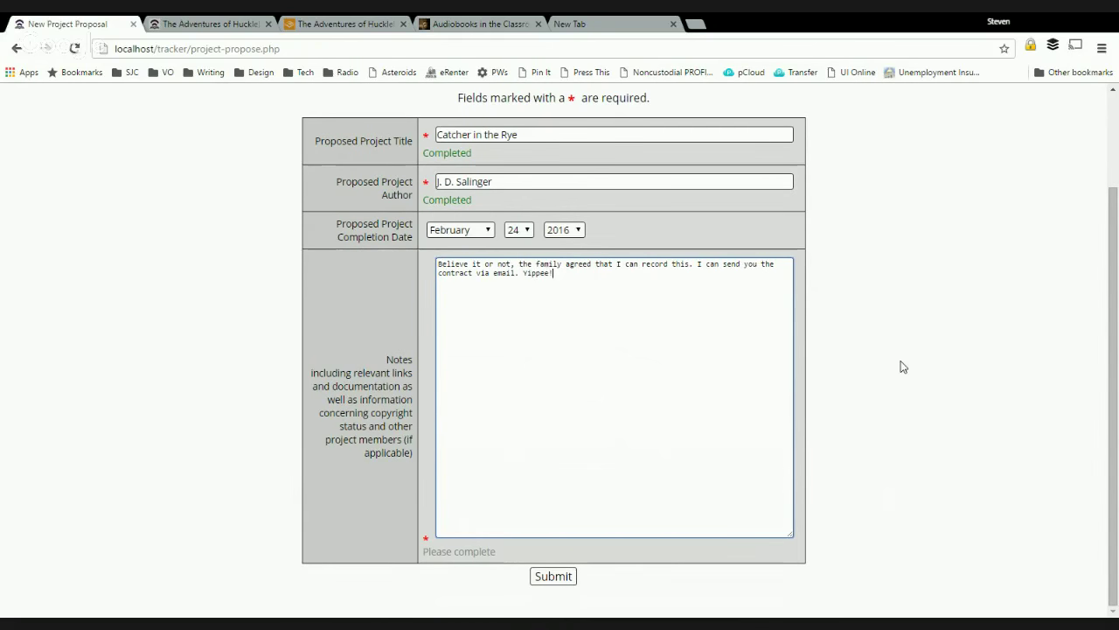
pyautogui.click(553, 576)
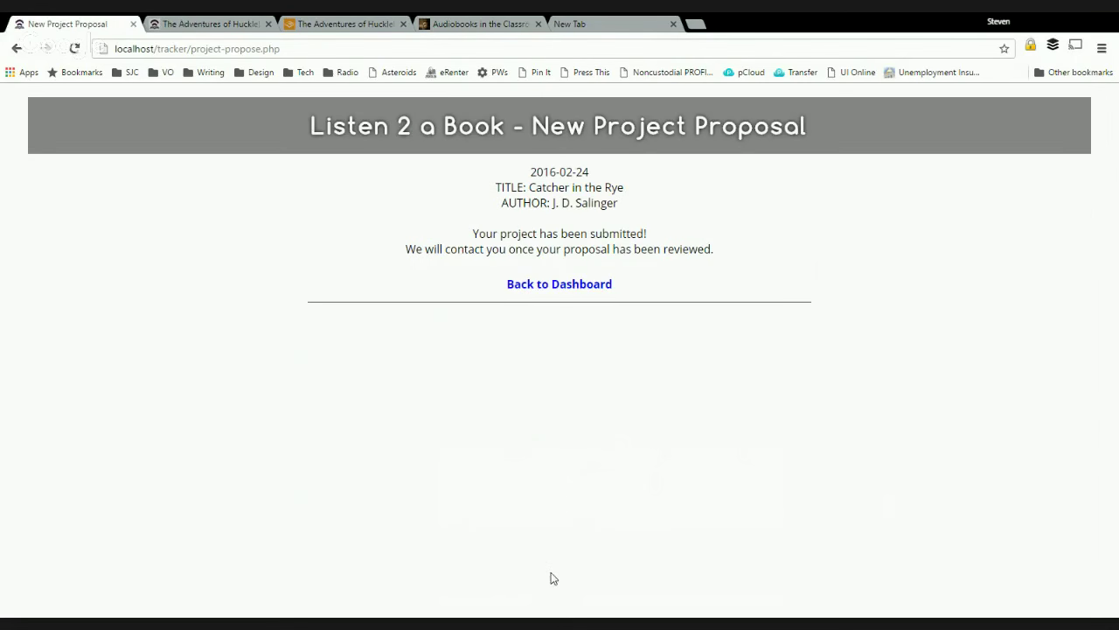
pyautogui.click(561, 285)
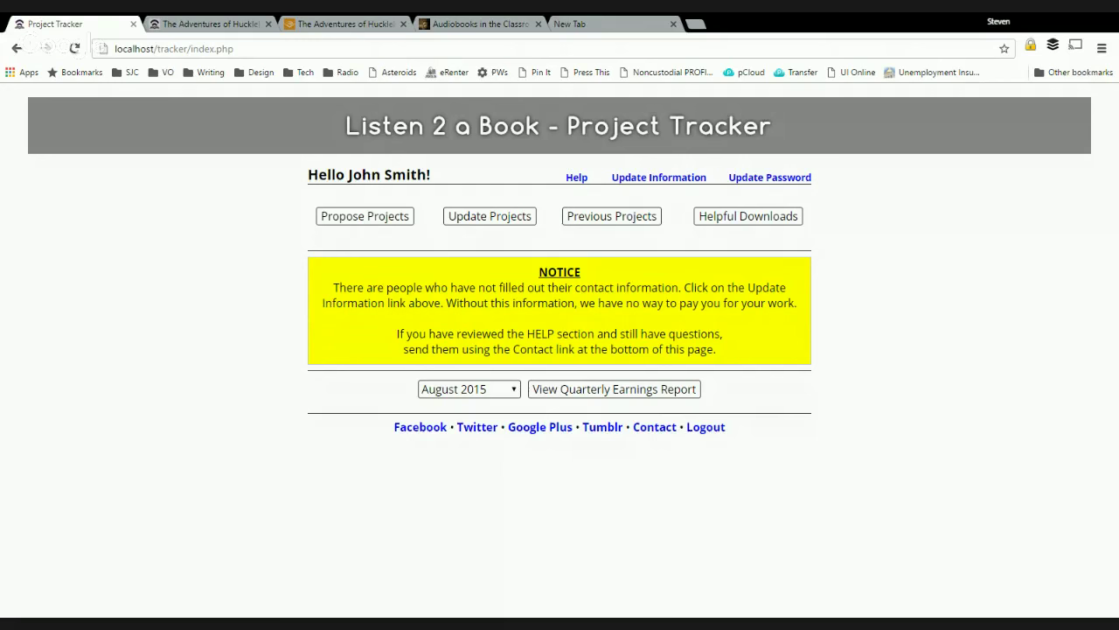
# Open the contract for signing from the existing Catcher in the Rye project and review its terms down to the signature section.
pyautogui.click(507, 217)
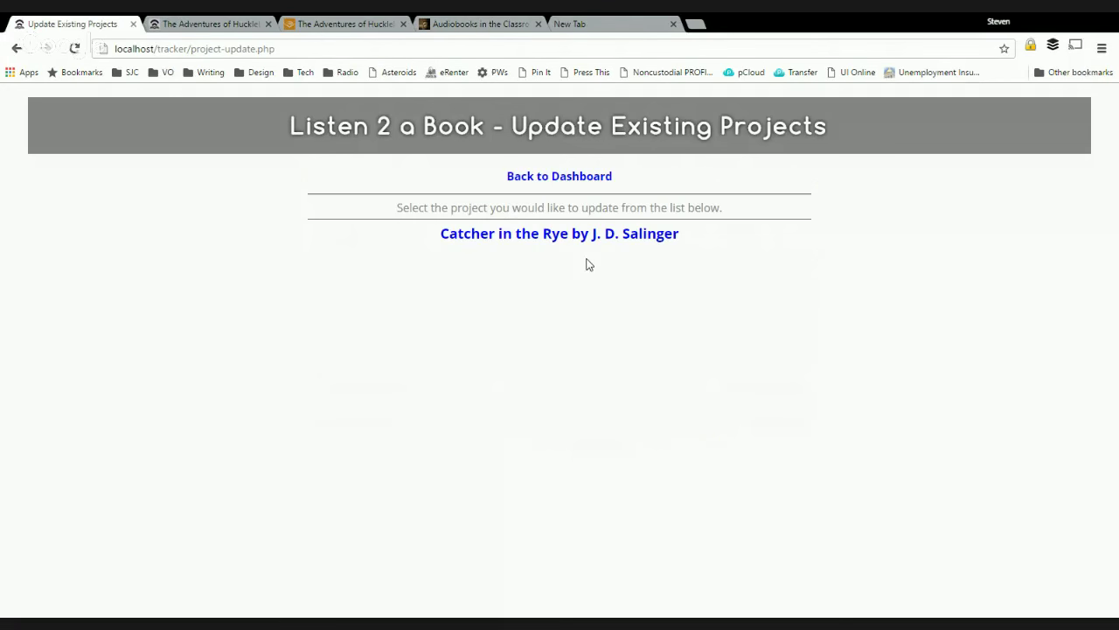
pyautogui.click(589, 242)
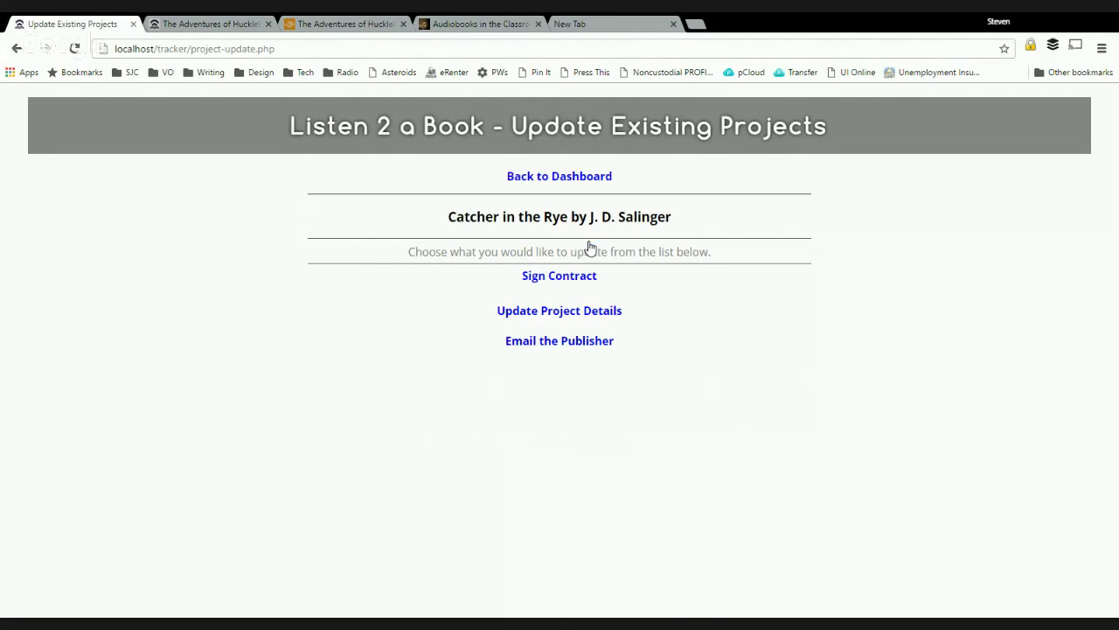
pyautogui.click(590, 277)
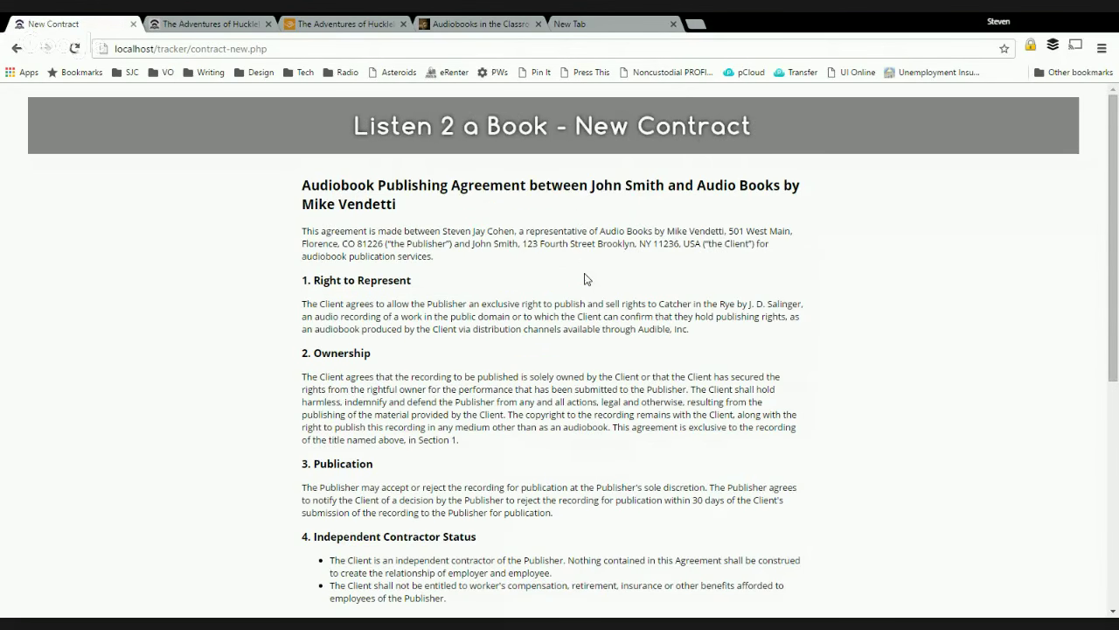
pyautogui.scroll(-1, 586, 278)
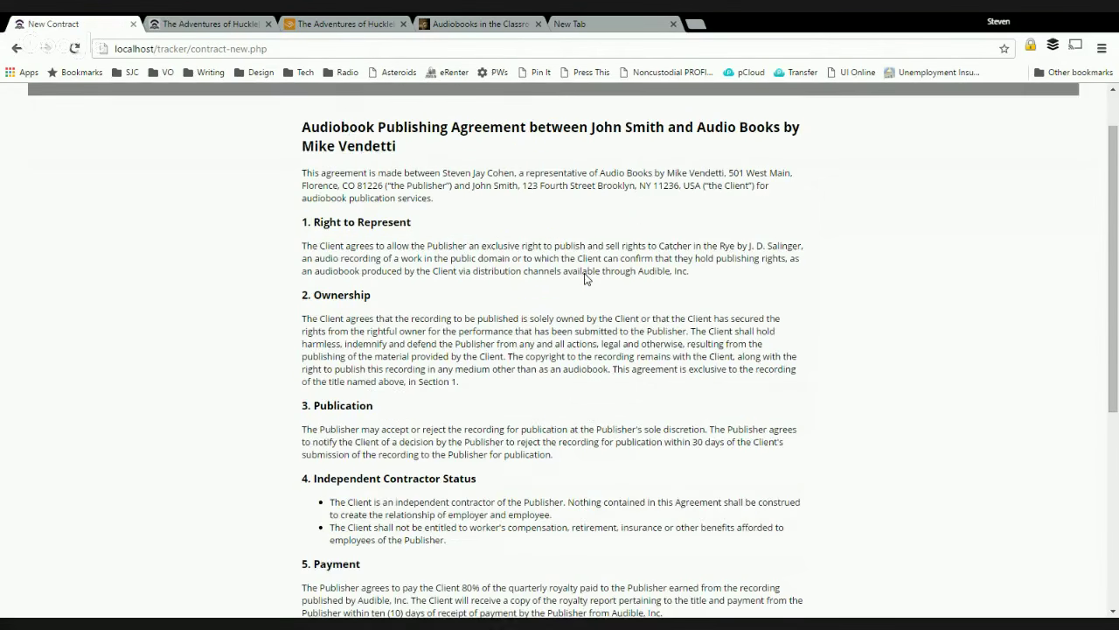
pyautogui.scroll(-6, 586, 278)
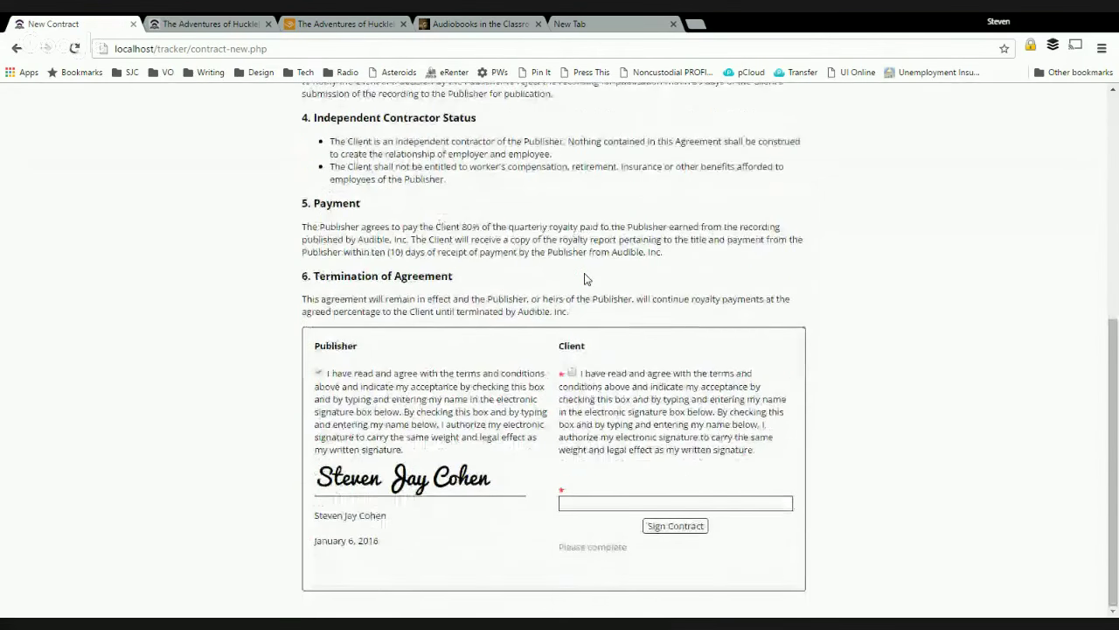
# Accept the contract terms as the client, enter the client's full name as the signature, sign the contract and return to the dashboard.
pyautogui.click(573, 374)
pyautogui.click(594, 511)
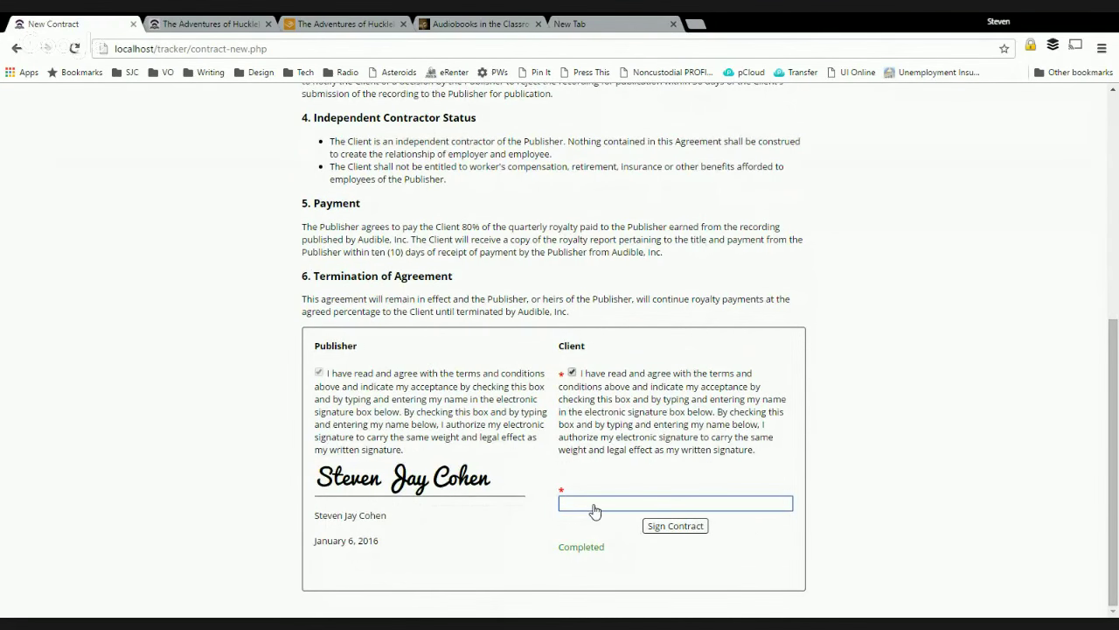
pyautogui.write('John Smith')
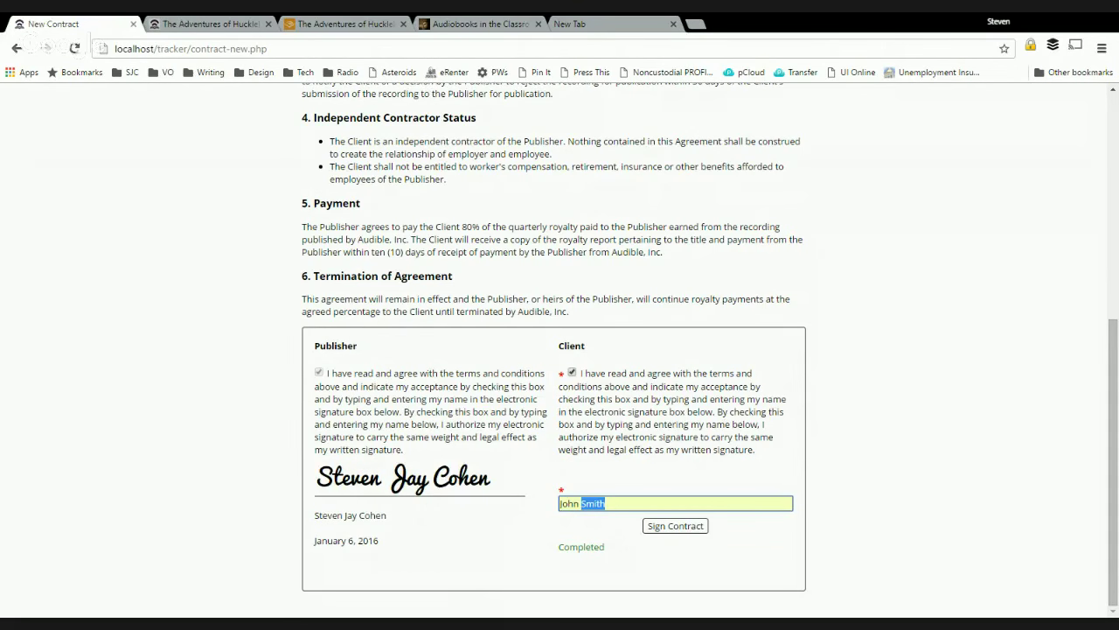
pyautogui.press('Return')
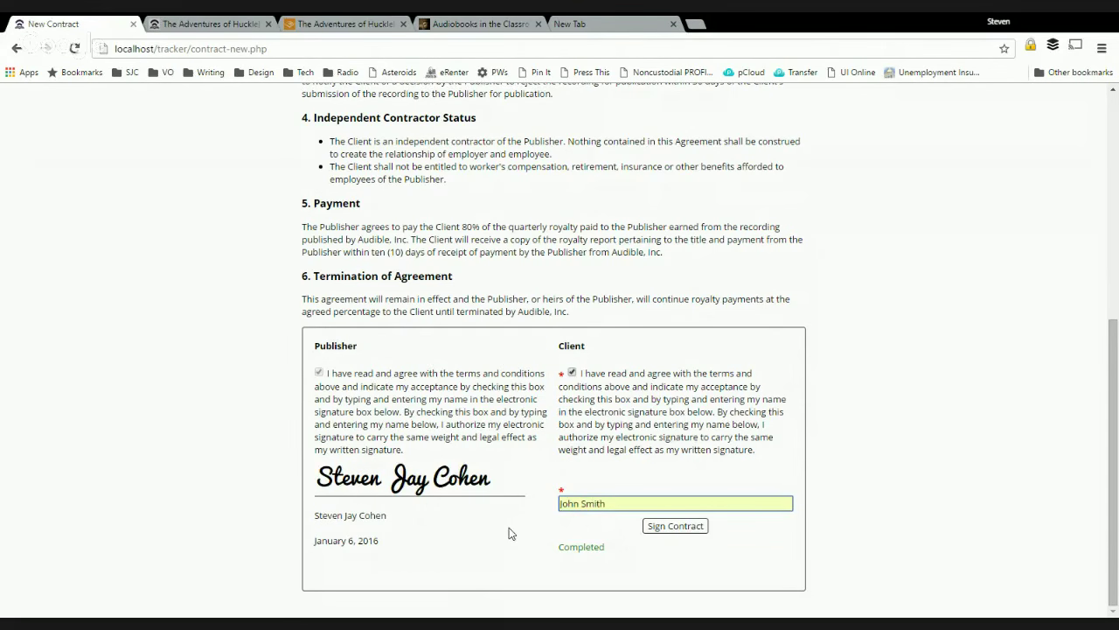
pyautogui.click(697, 528)
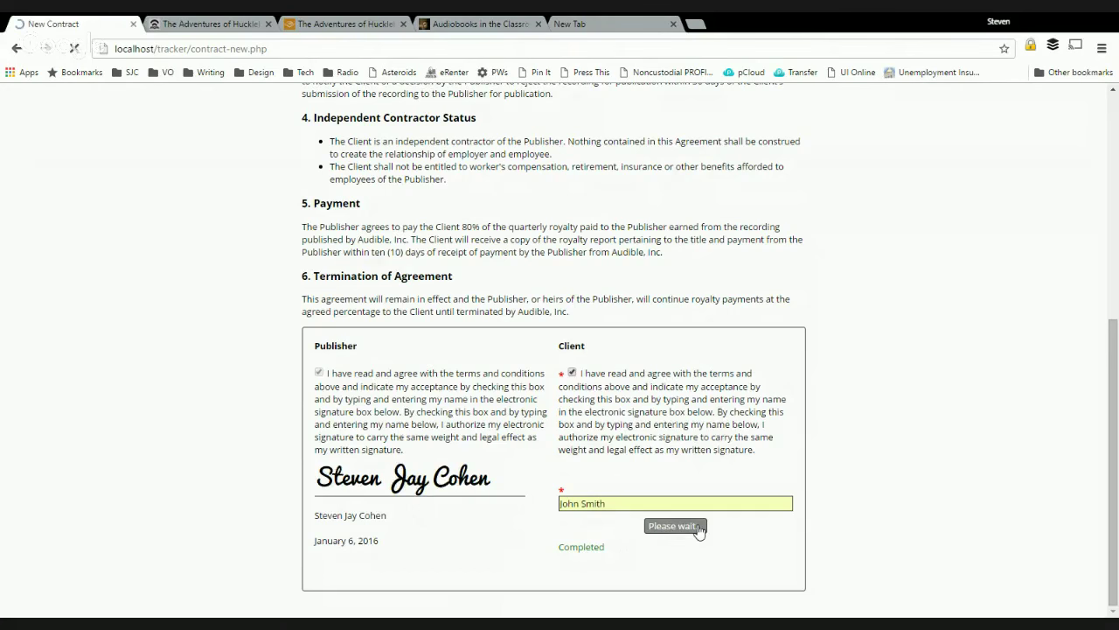
pyautogui.click(595, 177)
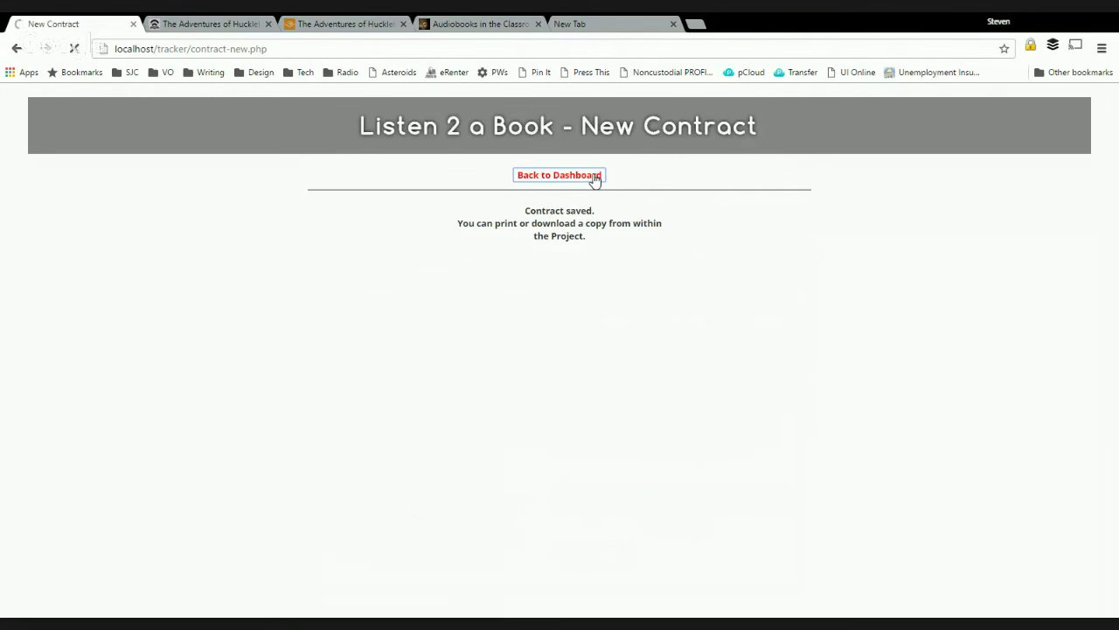
# Reopen the Catcher in the Rye project, open the printable copy of its contract and look through it to the signatures.
pyautogui.click(510, 221)
pyautogui.click(518, 238)
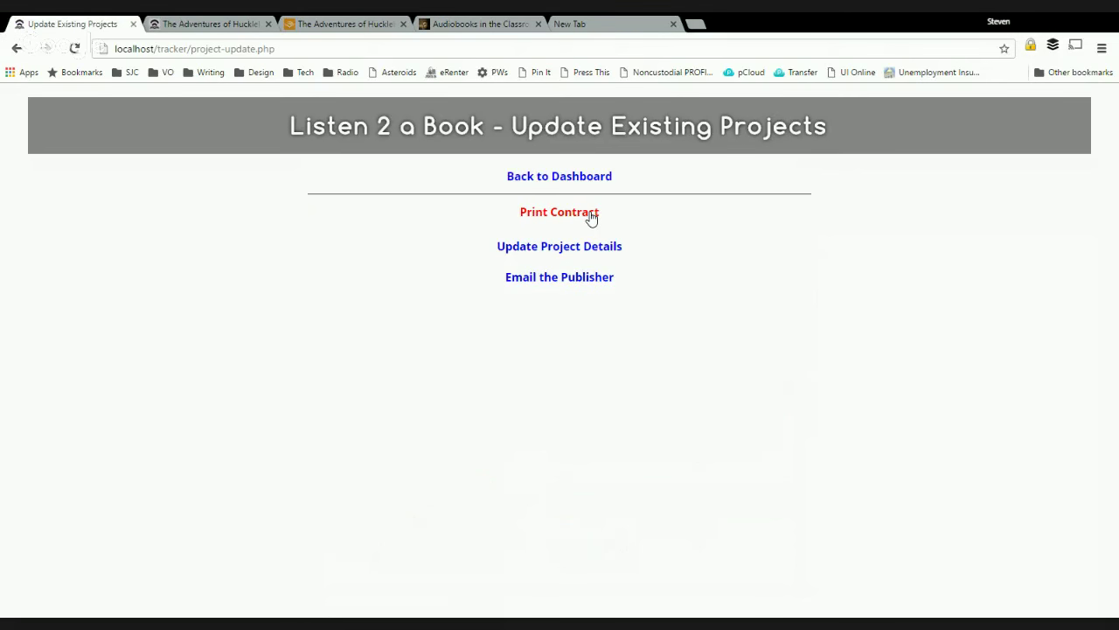
pyautogui.click(592, 217)
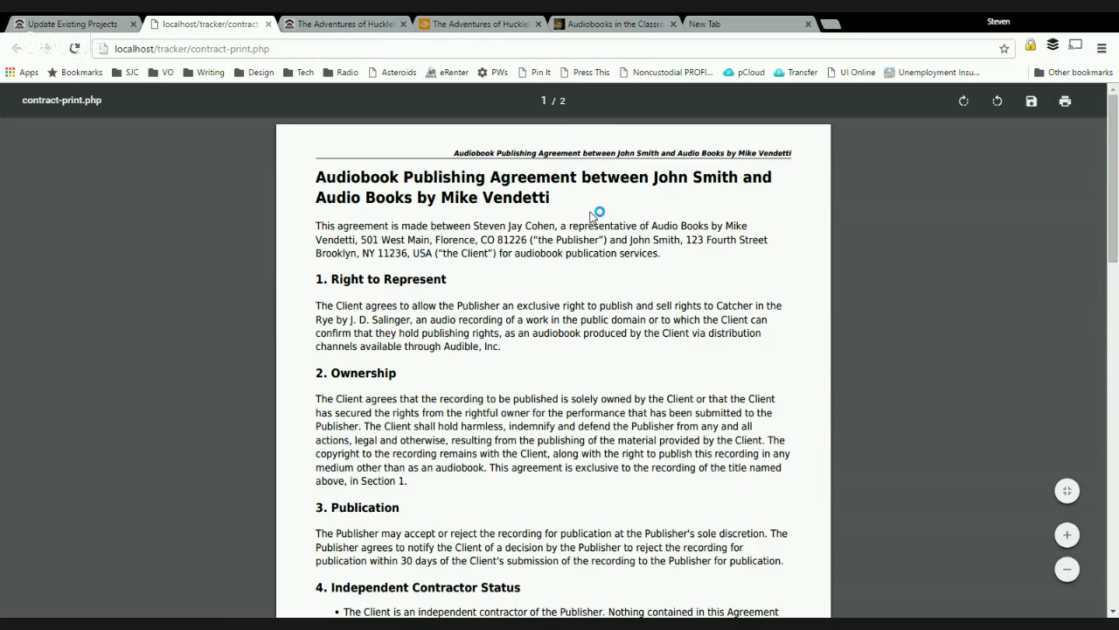
pyautogui.scroll(-1, 590, 217)
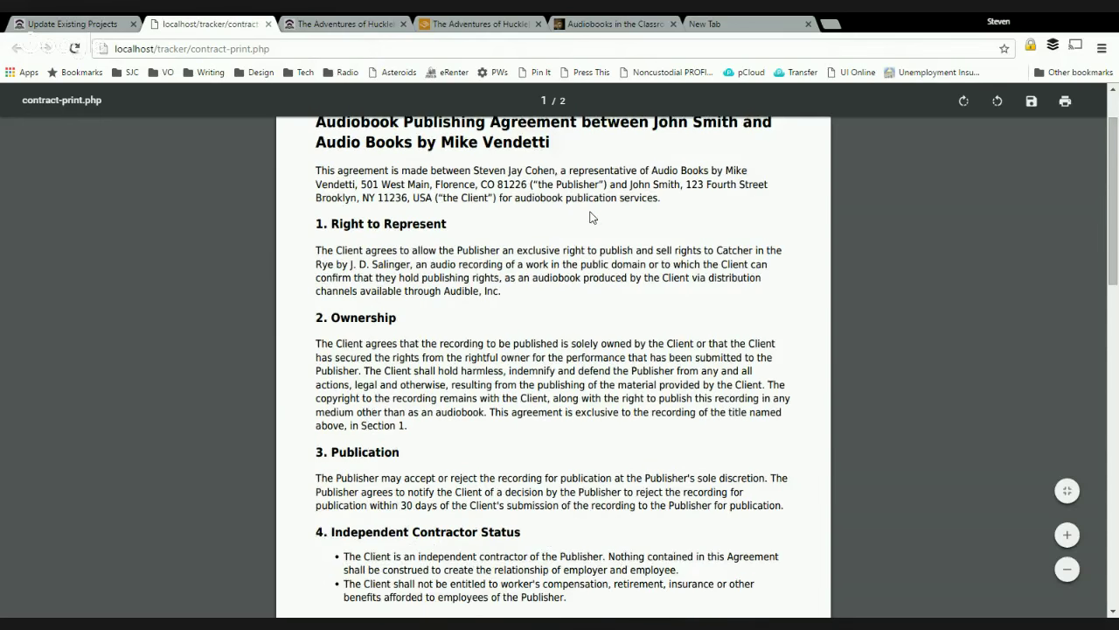
pyautogui.scroll(-15, 590, 217)
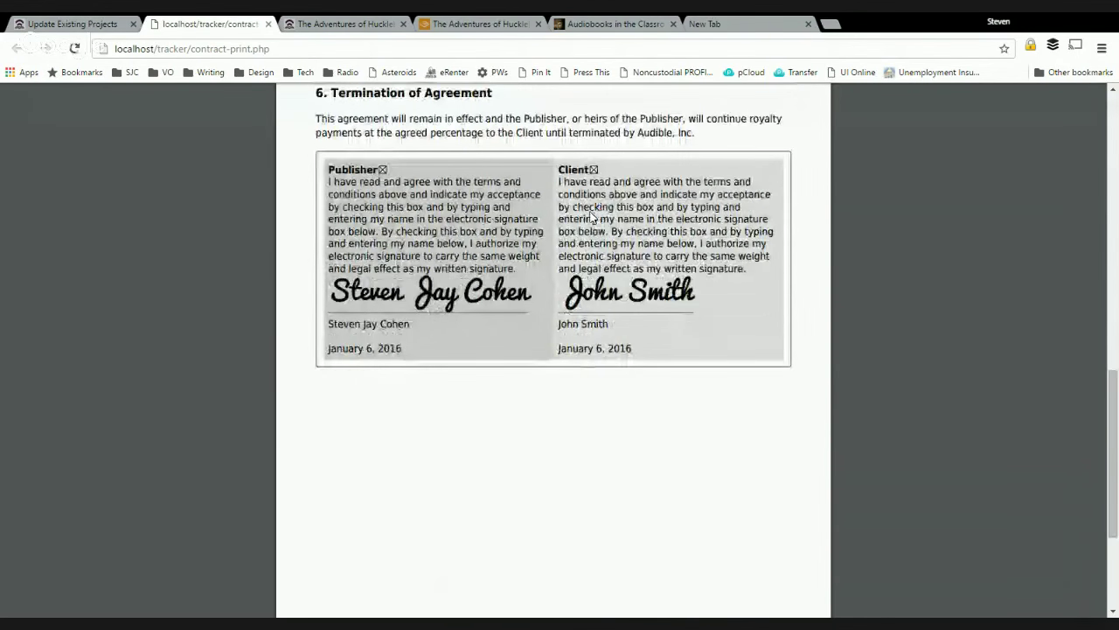
pyautogui.scroll(15, 590, 217)
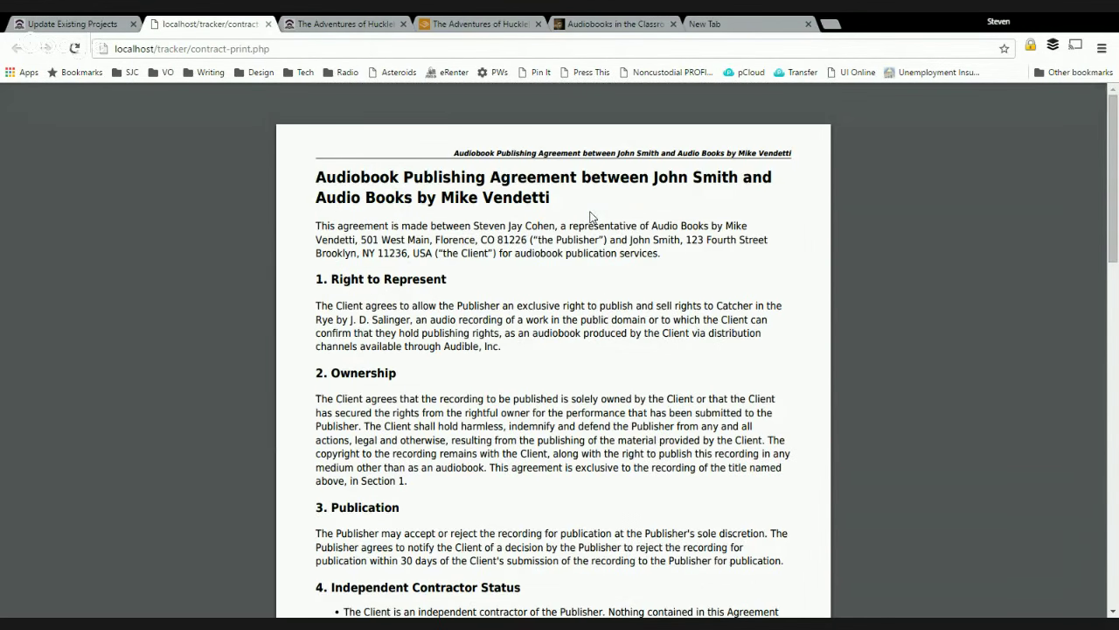
# Return to the tracker's project page, open the Catcher in the Rye project details and add "Holden - thoughts..." below the existing notes.
pyautogui.click(105, 31)
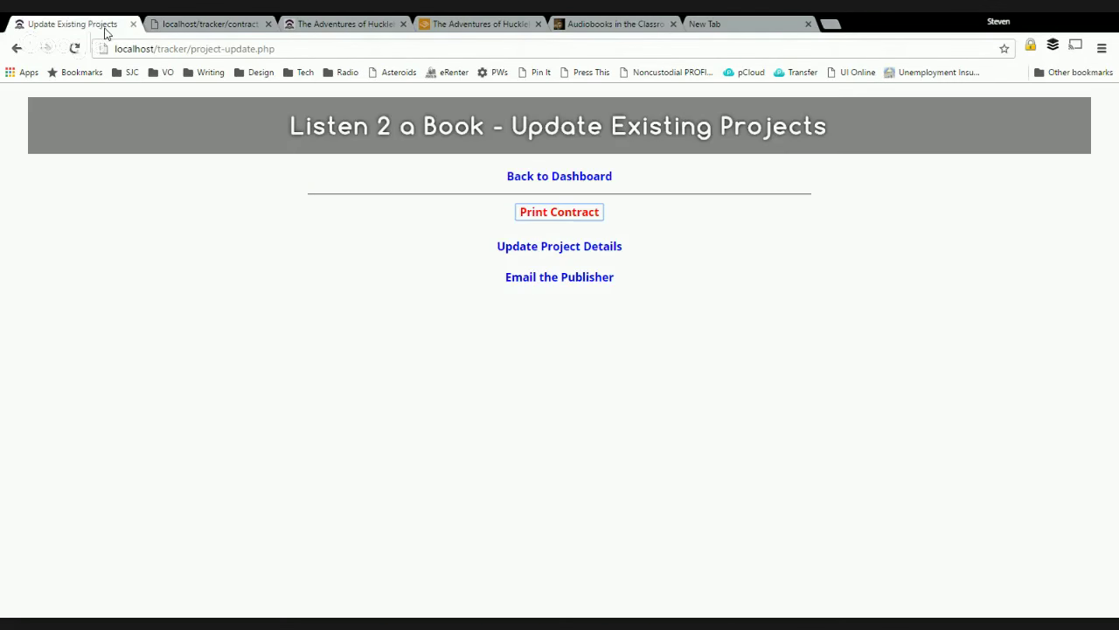
pyautogui.click(527, 249)
pyautogui.scroll(-3, 842, 343)
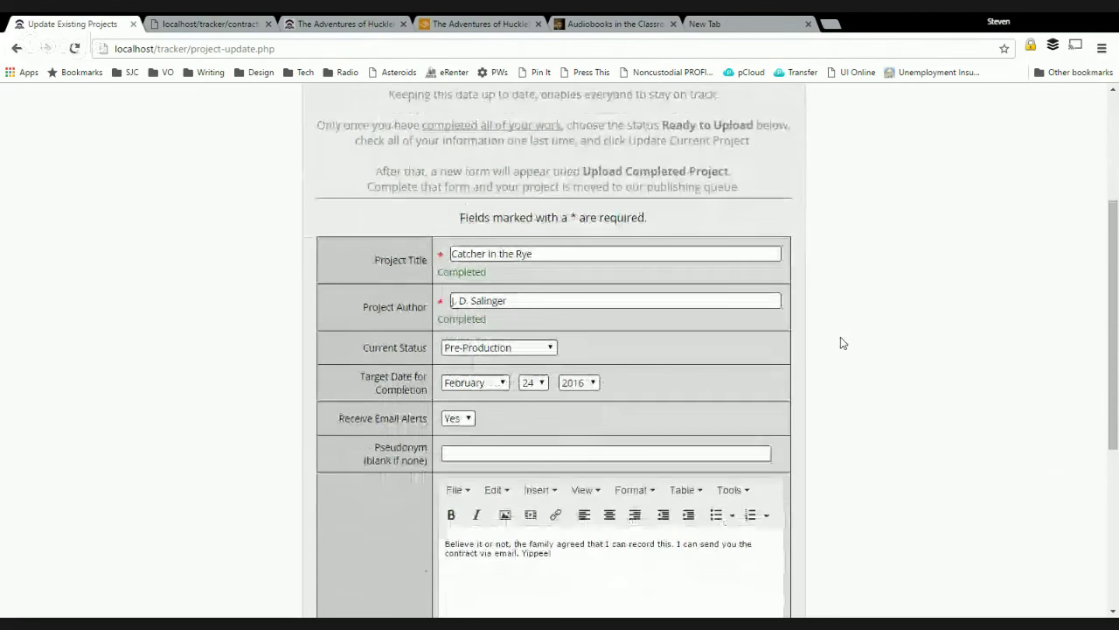
pyautogui.scroll(-1, 841, 338)
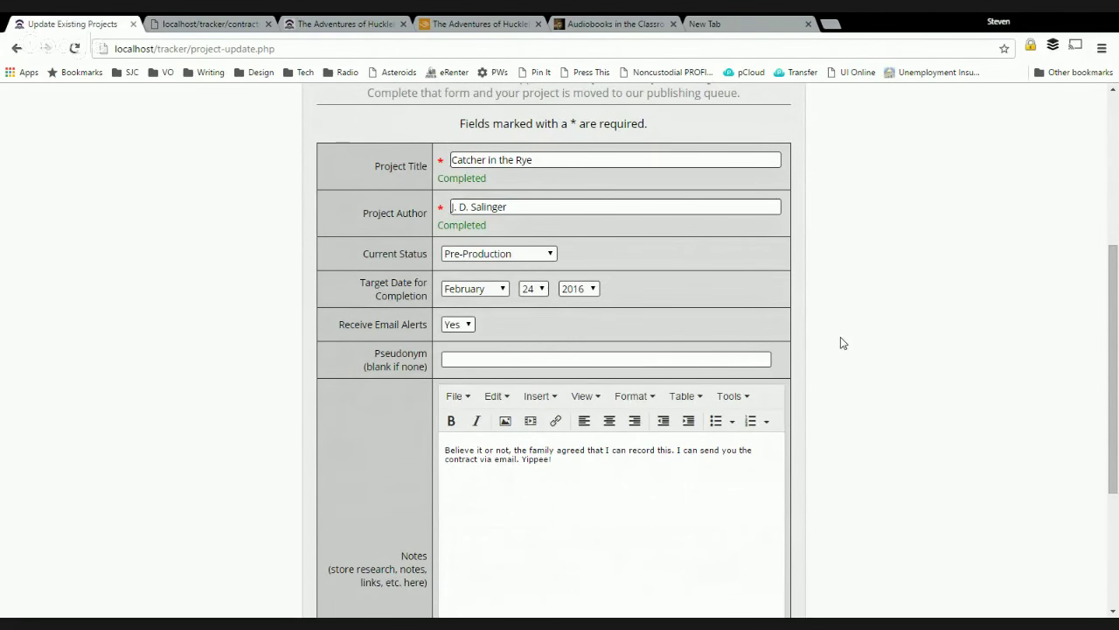
pyautogui.scroll(-1, 840, 337)
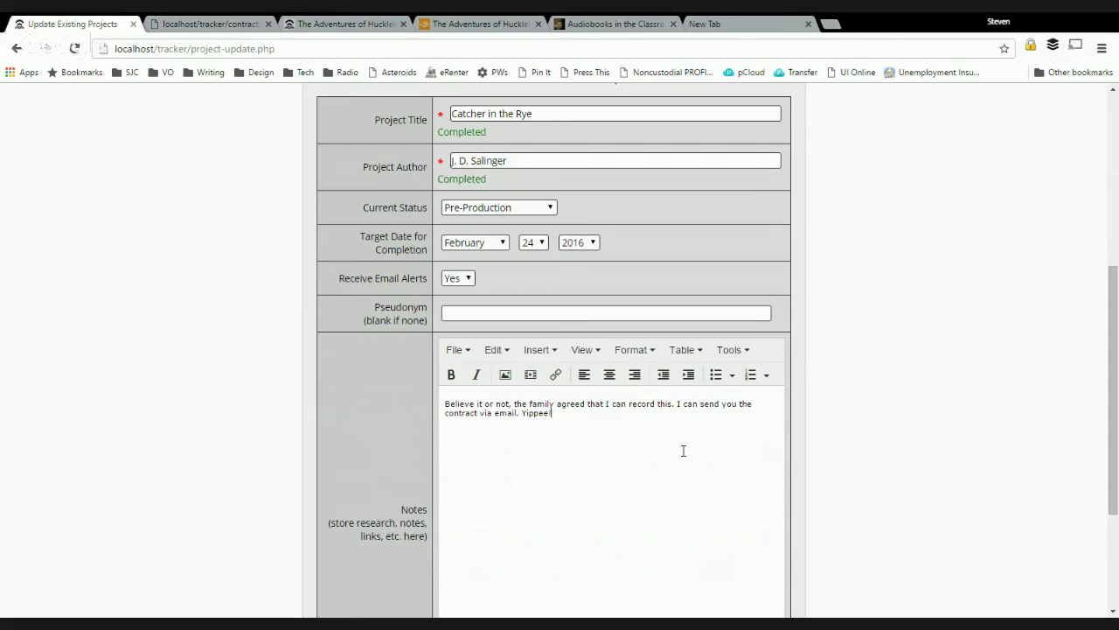
pyautogui.press('Return')
pyautogui.write('Holden - thoughts...')
# Set the project's target date for completion to March 10, 2016.
pyautogui.scroll(1, 904, 375)
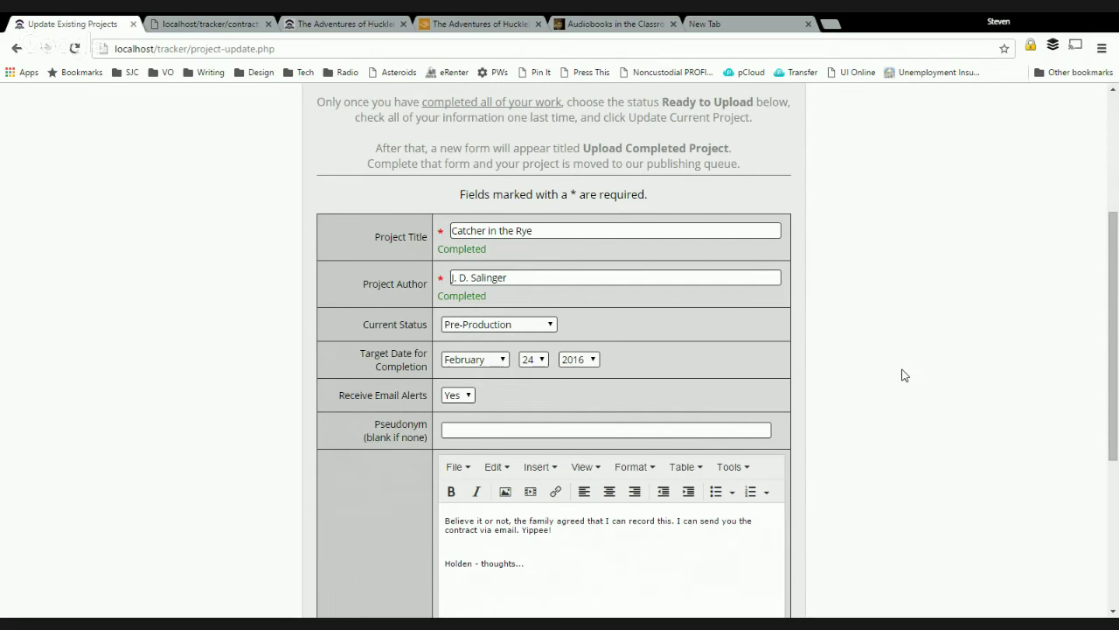
pyautogui.click(692, 433)
pyautogui.click(468, 396)
pyautogui.click(498, 365)
pyautogui.press('Down')
pyautogui.press('Tab')
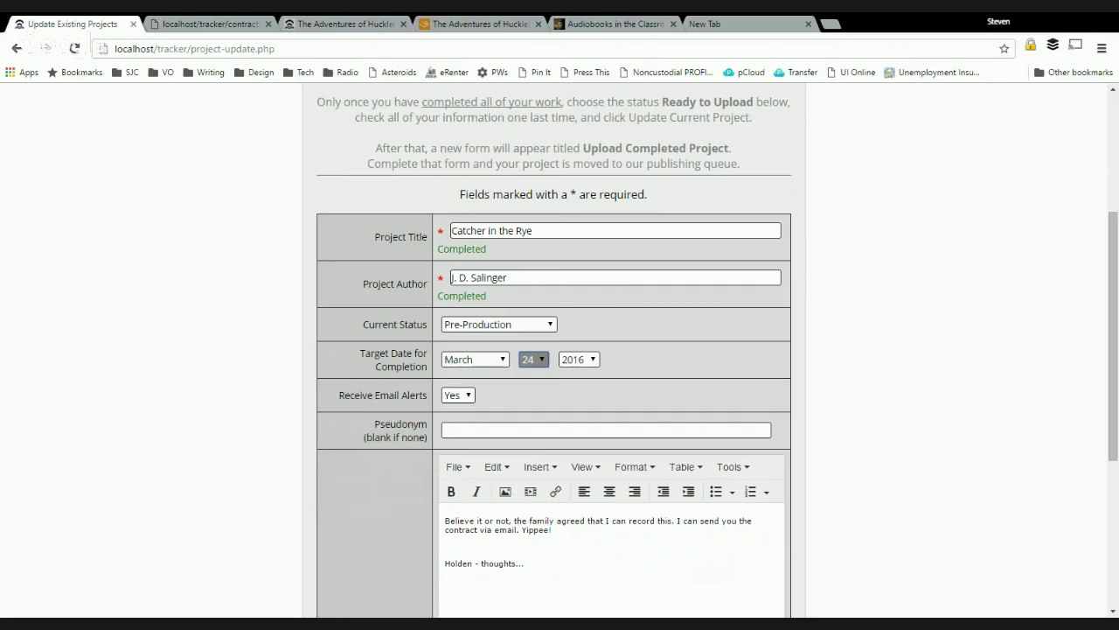
pyautogui.write('10')
# Change the project's current status to Post-Production and submit the project update.
pyautogui.click(540, 326)
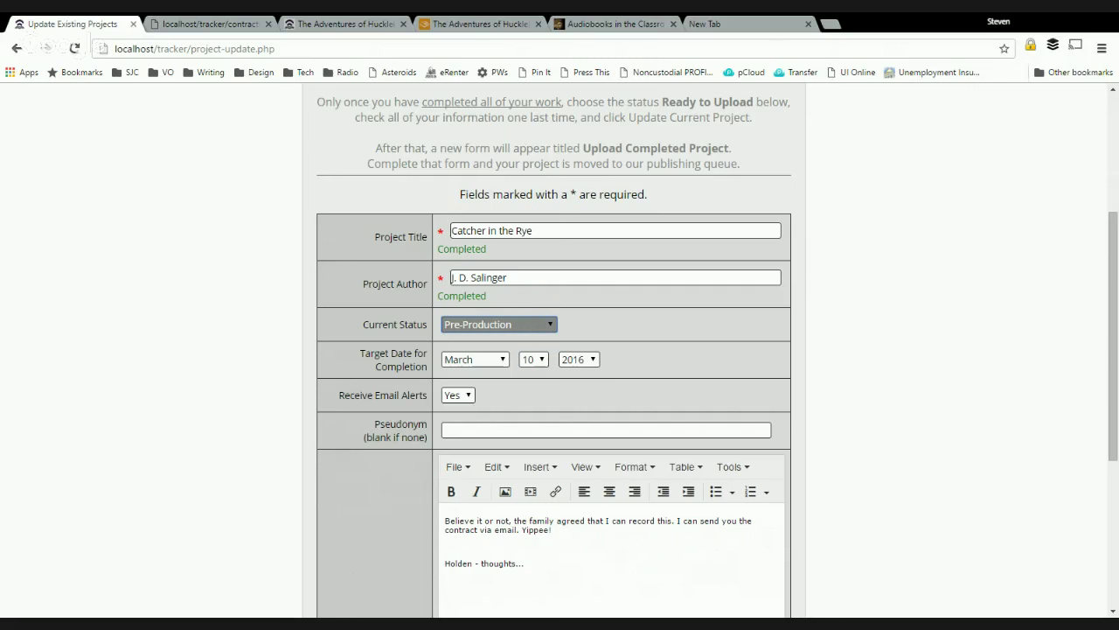
pyautogui.press('Down')
pyautogui.scroll(-2, 837, 367)
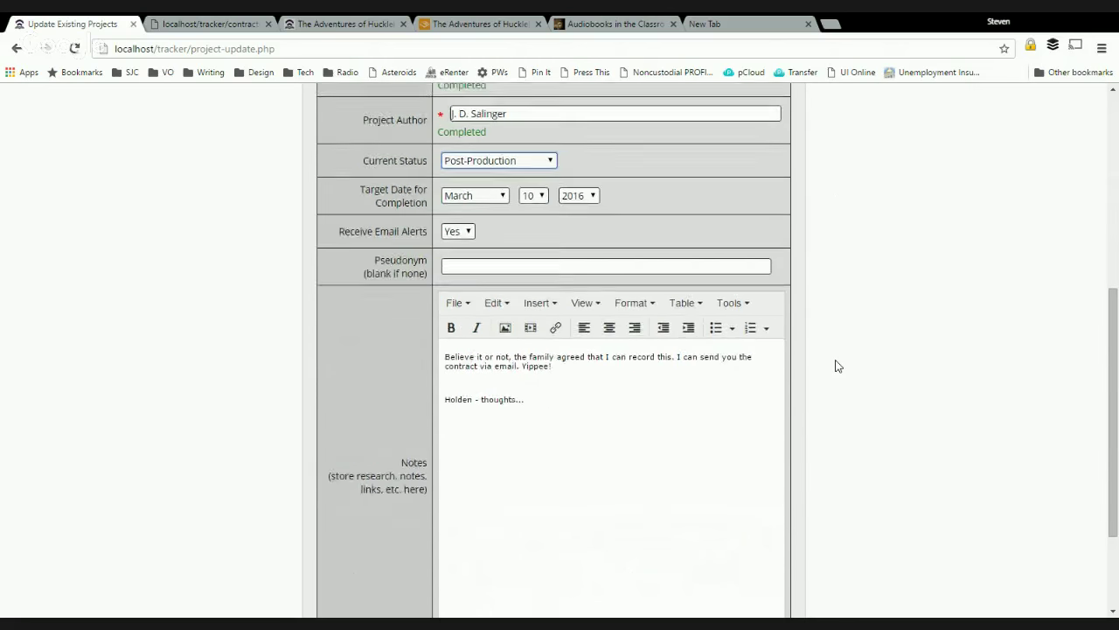
pyautogui.scroll(-2, 837, 367)
pyautogui.click(607, 540)
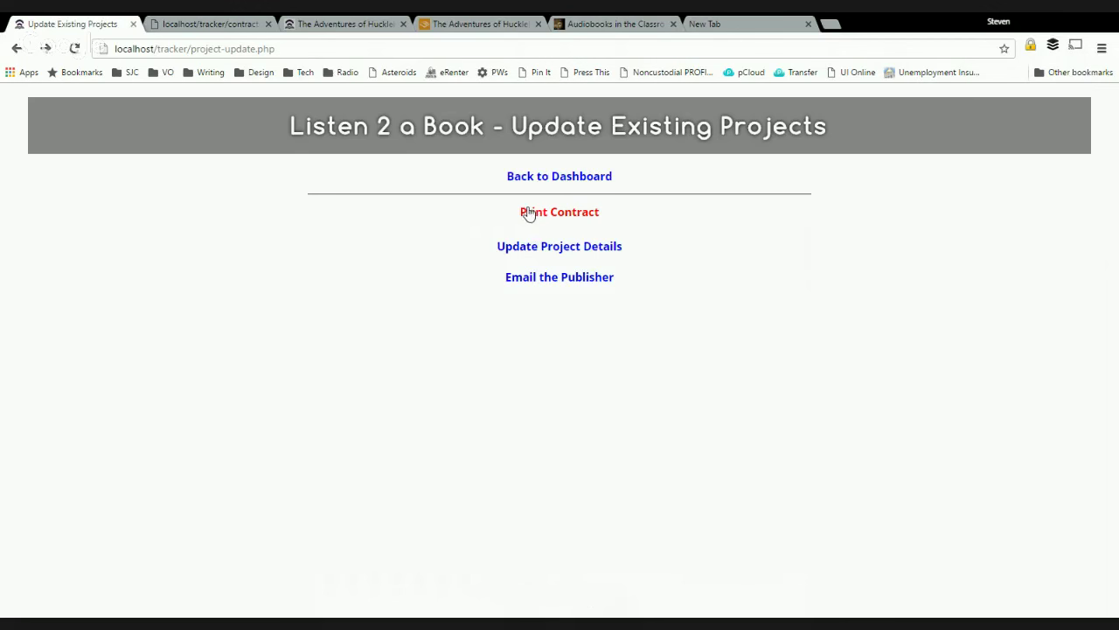
# Reopen the project details and review the saved status, target date and notes.
pyautogui.click(574, 251)
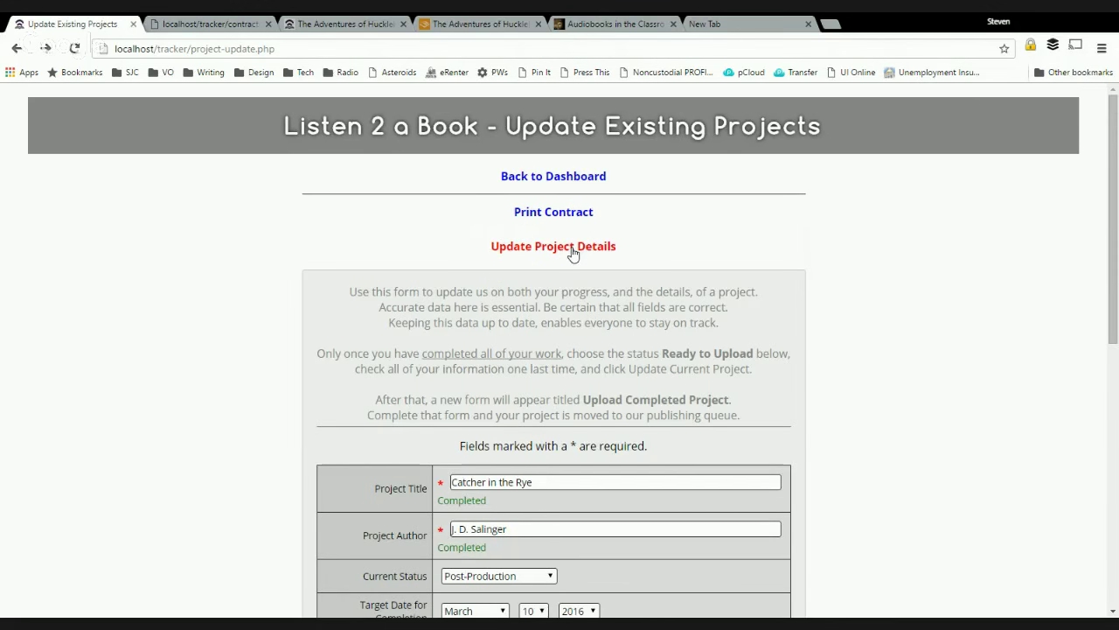
pyautogui.scroll(-4, 875, 323)
pyautogui.scroll(-2, 877, 329)
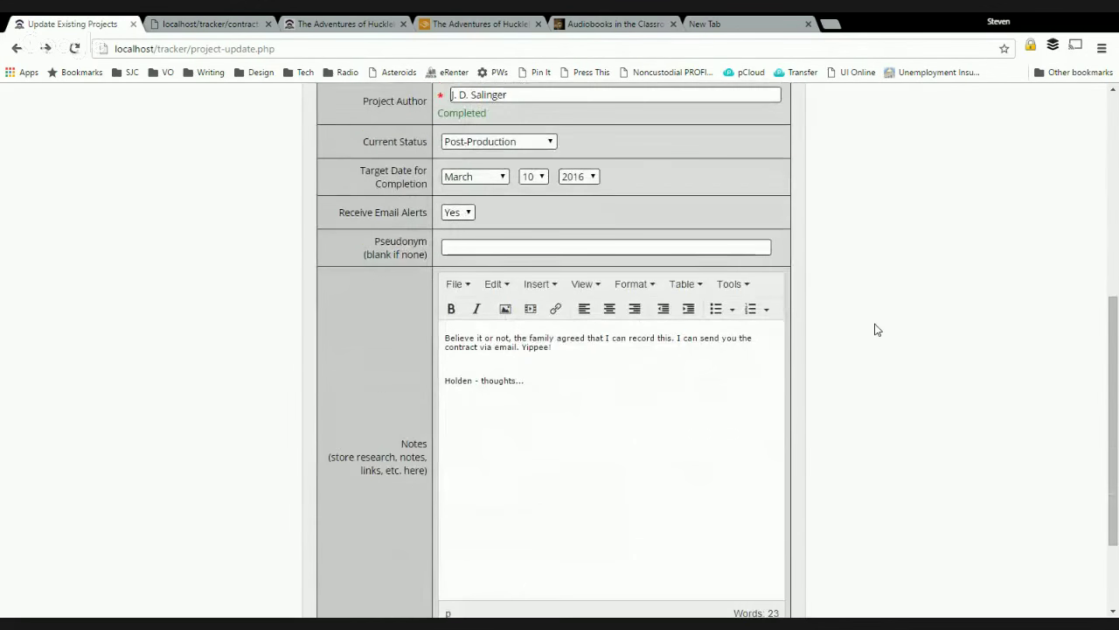
pyautogui.scroll(-1, 877, 329)
pyautogui.scroll(-1, 877, 329)
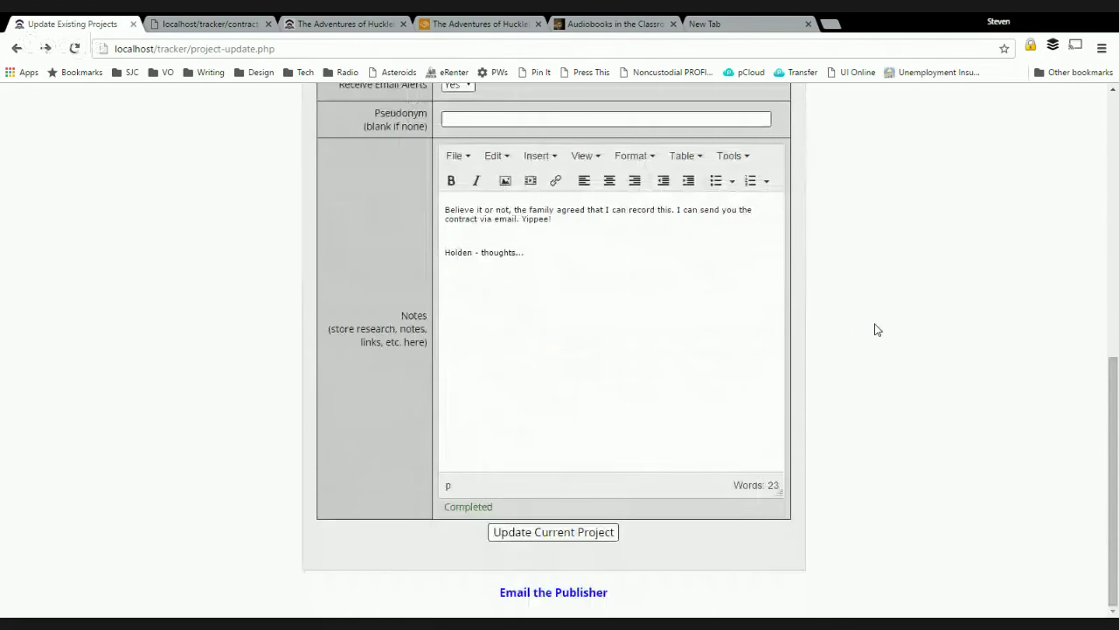
pyautogui.scroll(3, 877, 329)
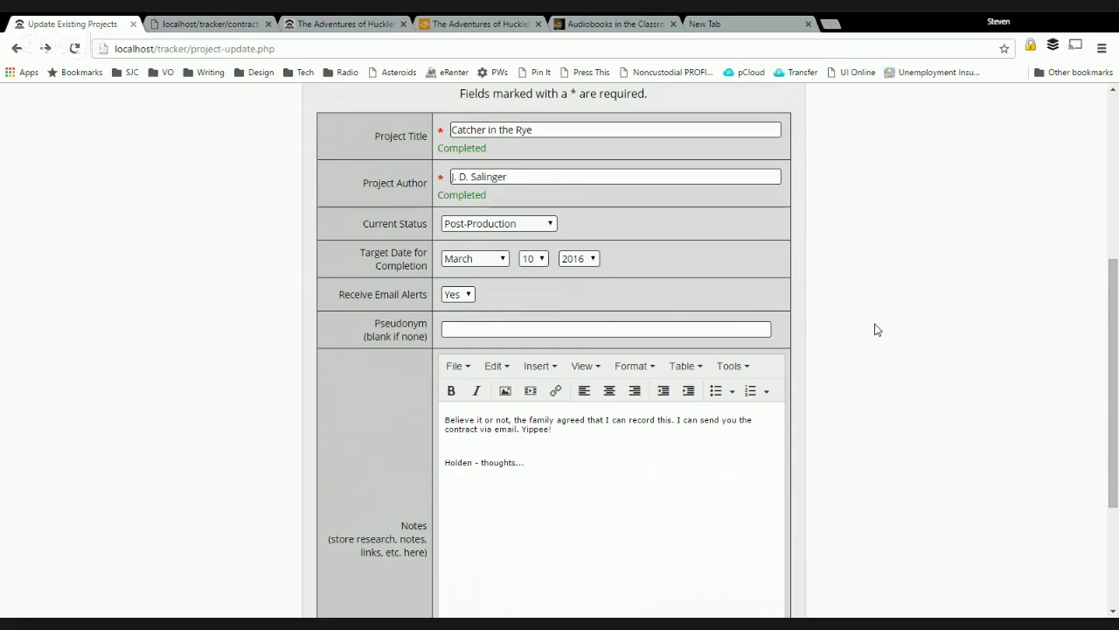
pyautogui.scroll(5, 877, 329)
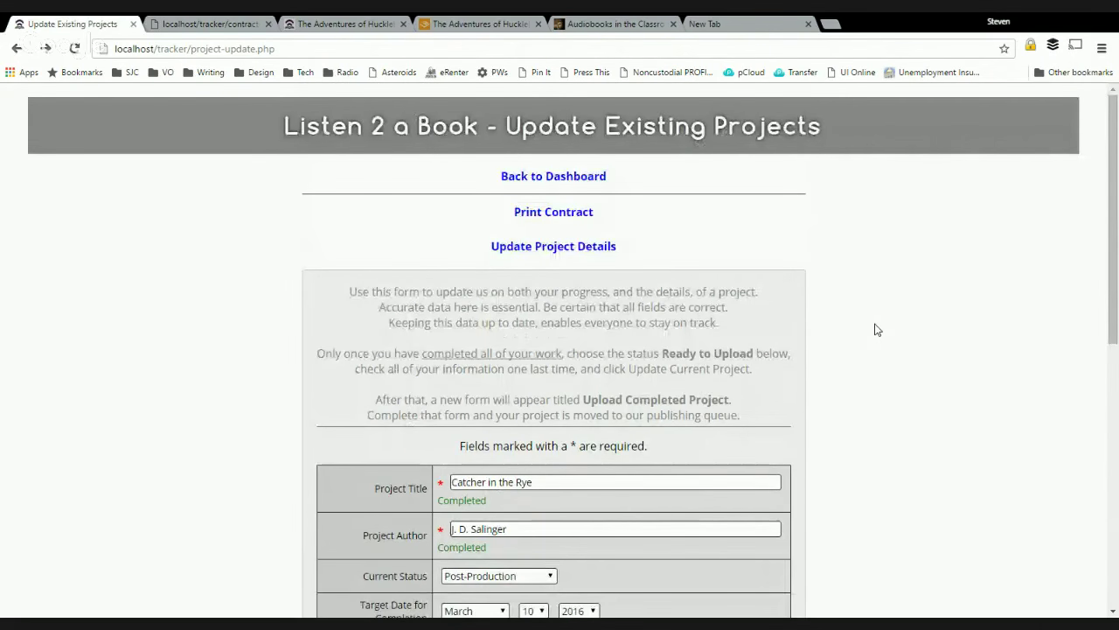
# Change the project's current status to Ready to Upload and submit the project update.
pyautogui.scroll(-1, 877, 329)
pyautogui.scroll(-2, 877, 328)
pyautogui.click(545, 283)
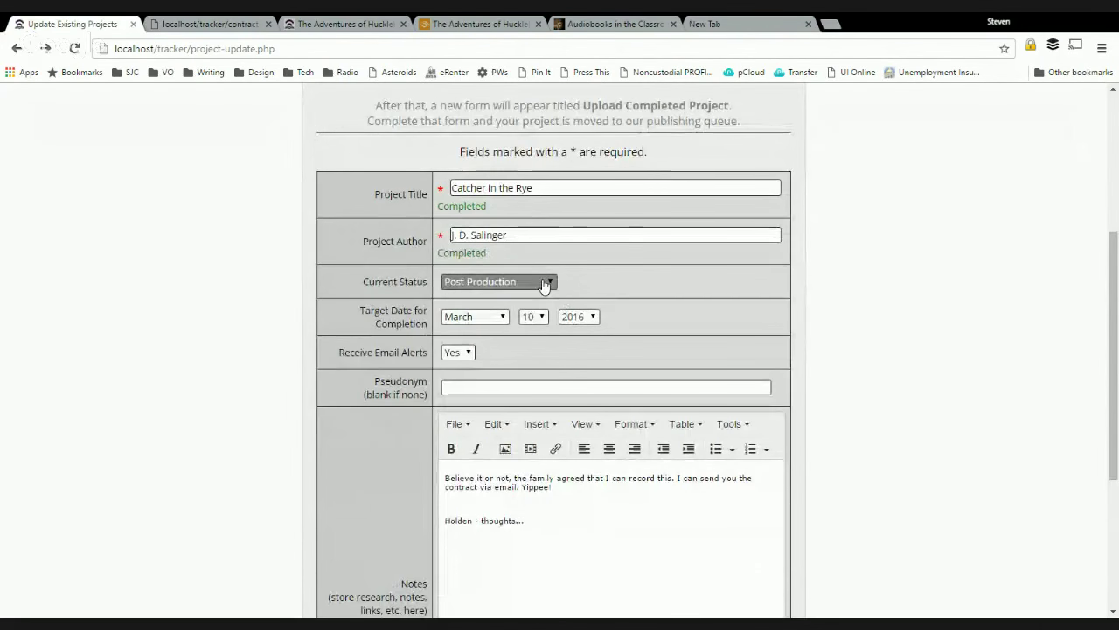
pyautogui.click(515, 336)
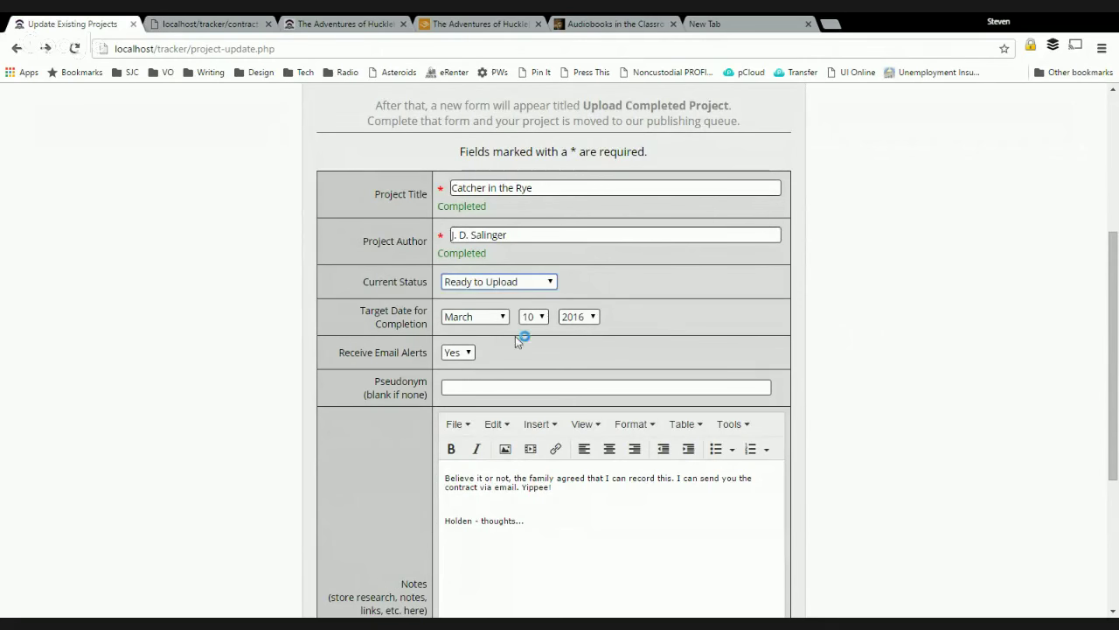
pyautogui.scroll(-3, 838, 378)
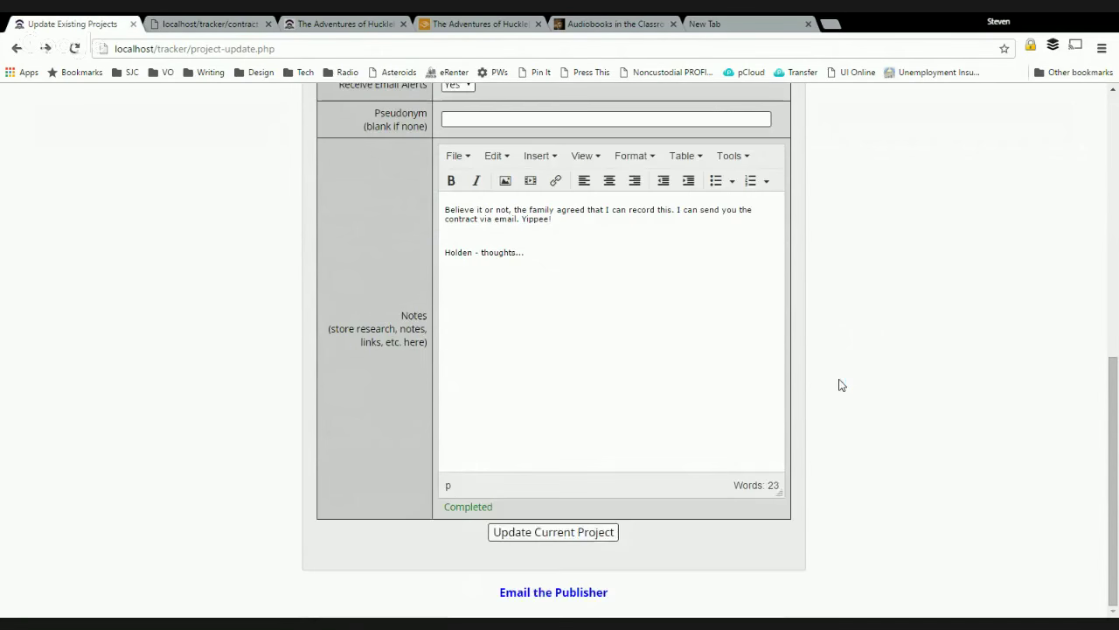
pyautogui.click(597, 543)
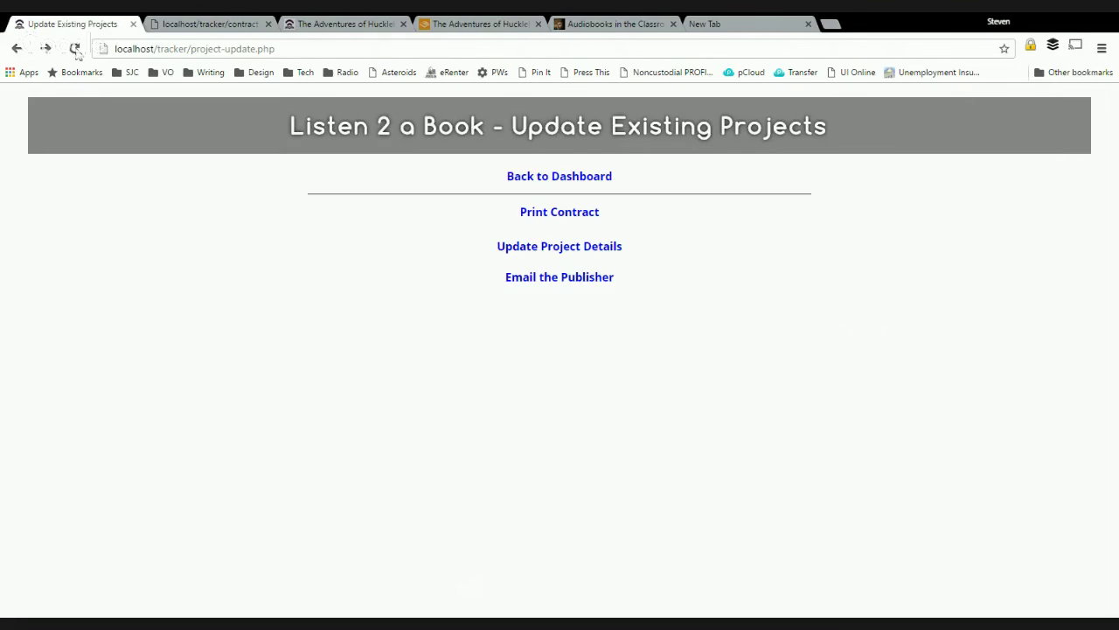
# Look over the updated project details and reload the page, allowing the form resubmission.
pyautogui.click(570, 254)
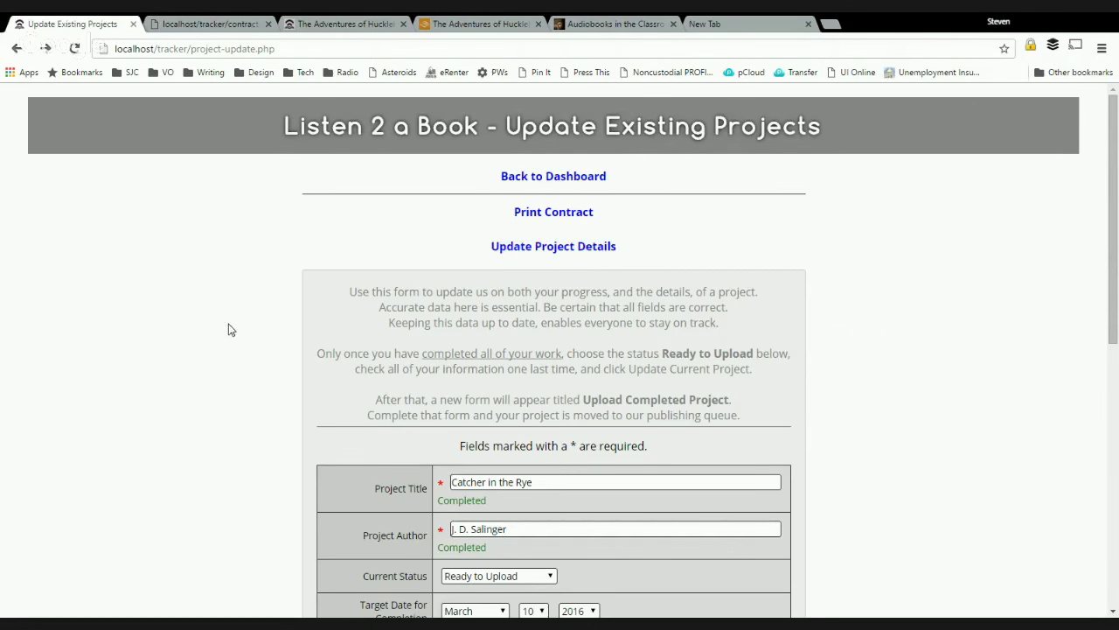
pyautogui.scroll(-2, 220, 327)
pyautogui.scroll(-4, 220, 327)
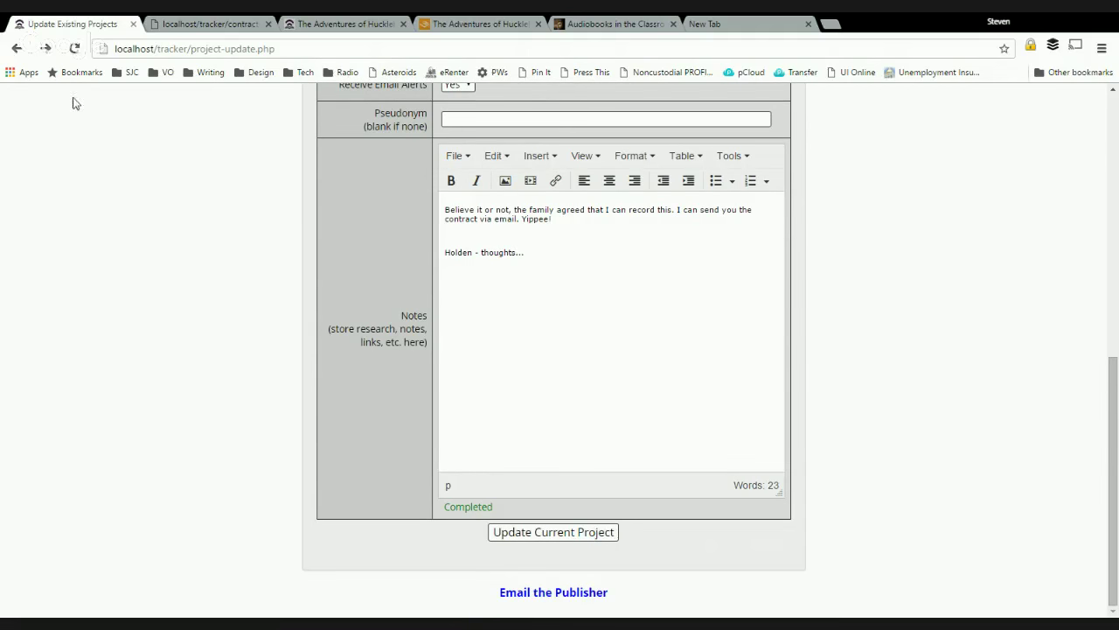
pyautogui.click(74, 52)
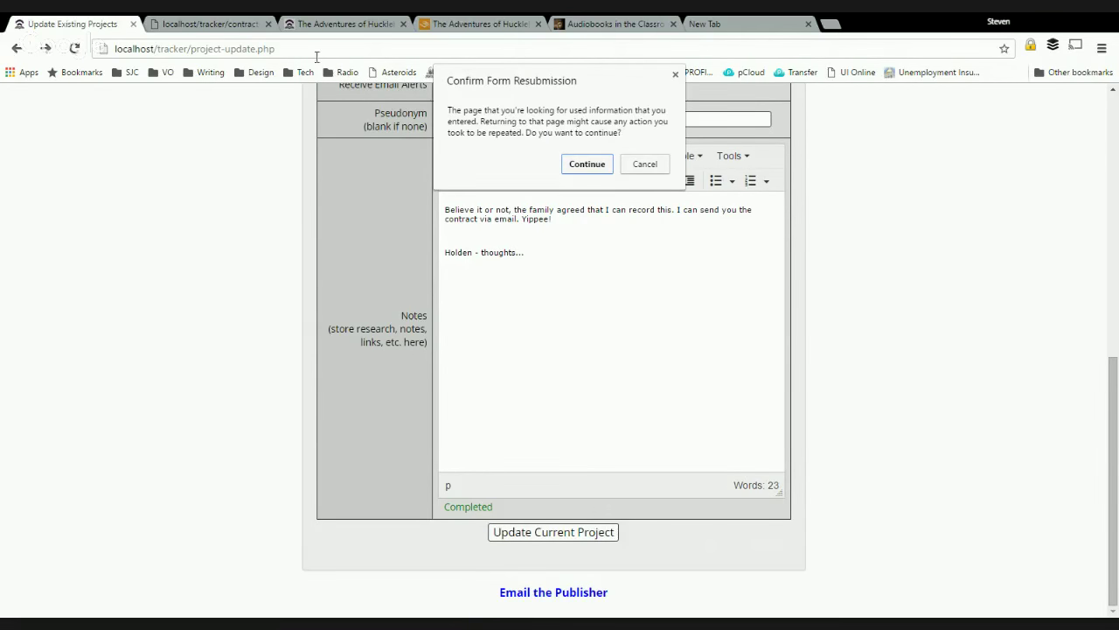
pyautogui.click(586, 164)
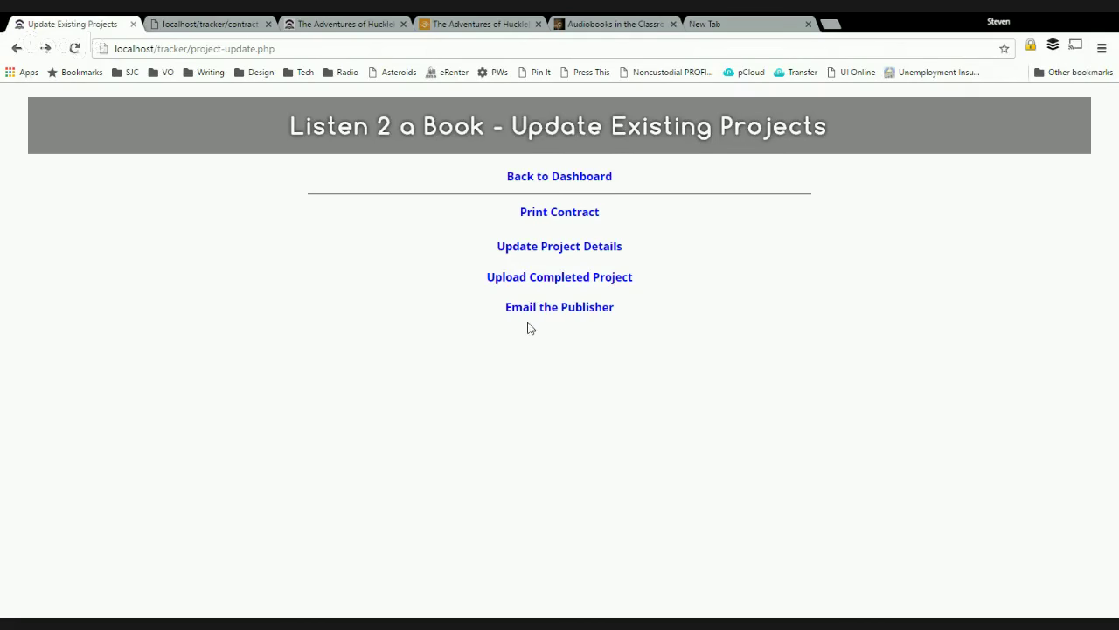
# Open the form for uploading the completed project and set the total duration to 255 minutes.
pyautogui.click(630, 280)
pyautogui.scroll(-2, 888, 335)
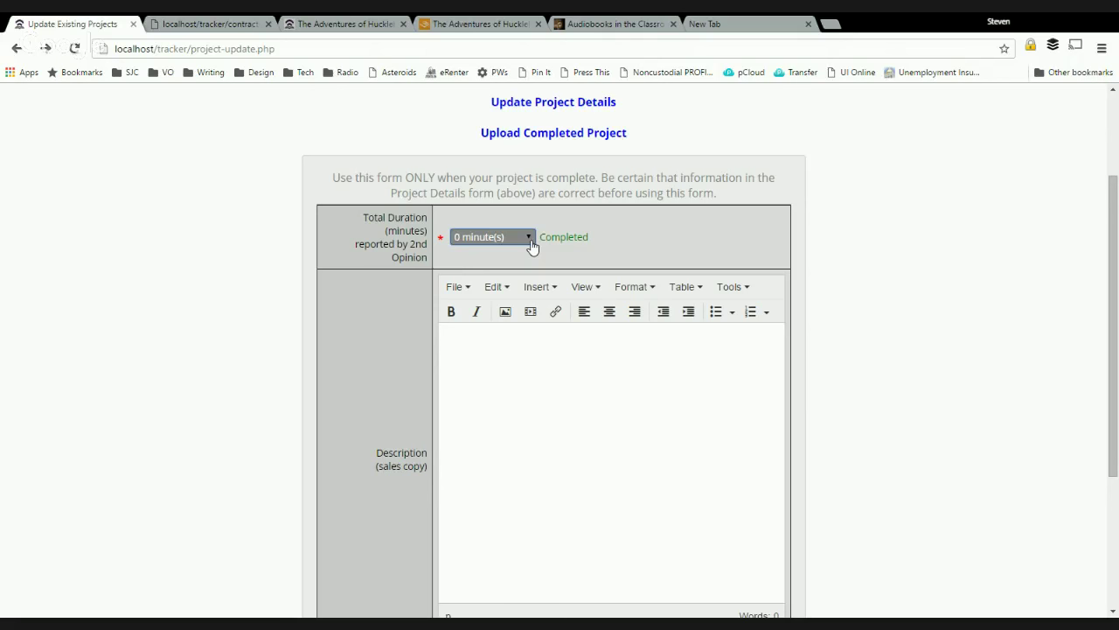
pyautogui.write('55')
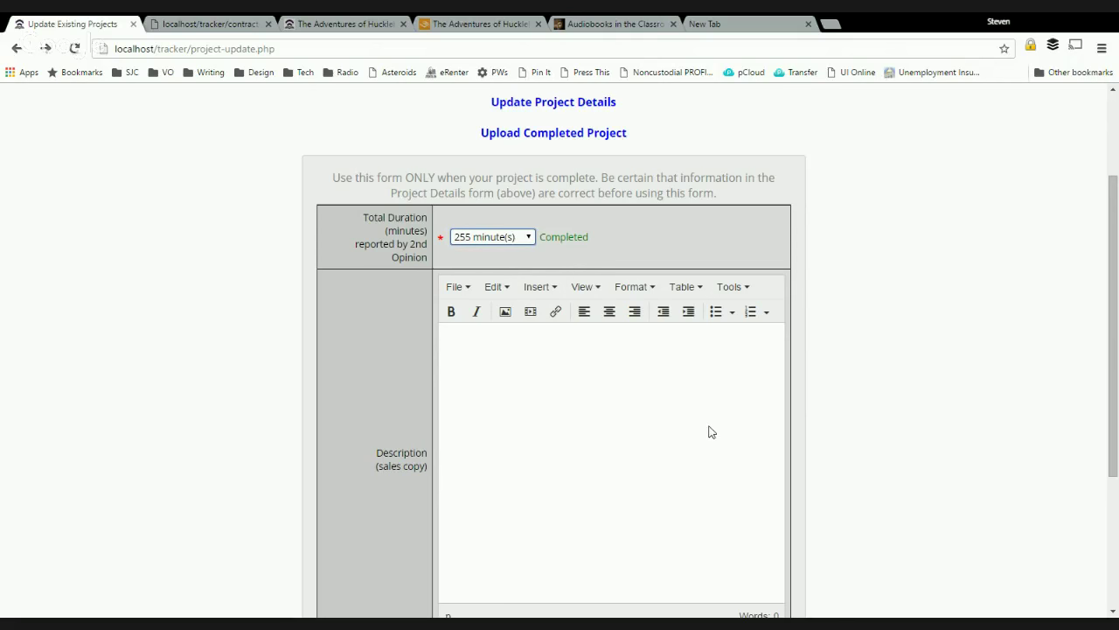
# Fill the first paragraph of the sales description with "Catcher in the Rye..." repeated 14 times.
pyautogui.scroll(-1, 891, 431)
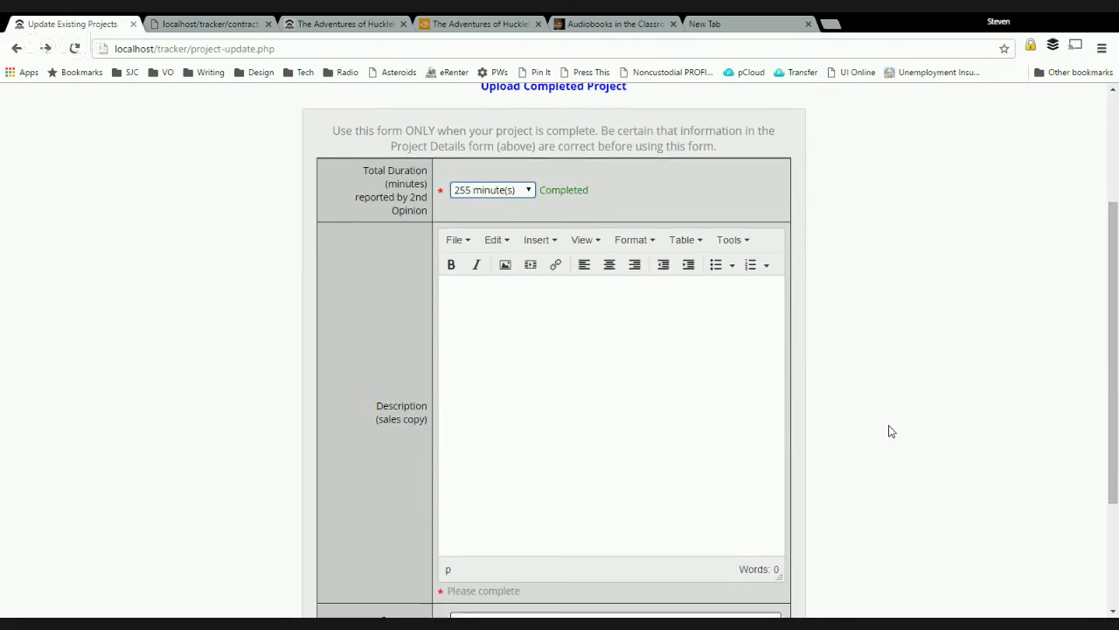
pyautogui.click(636, 325)
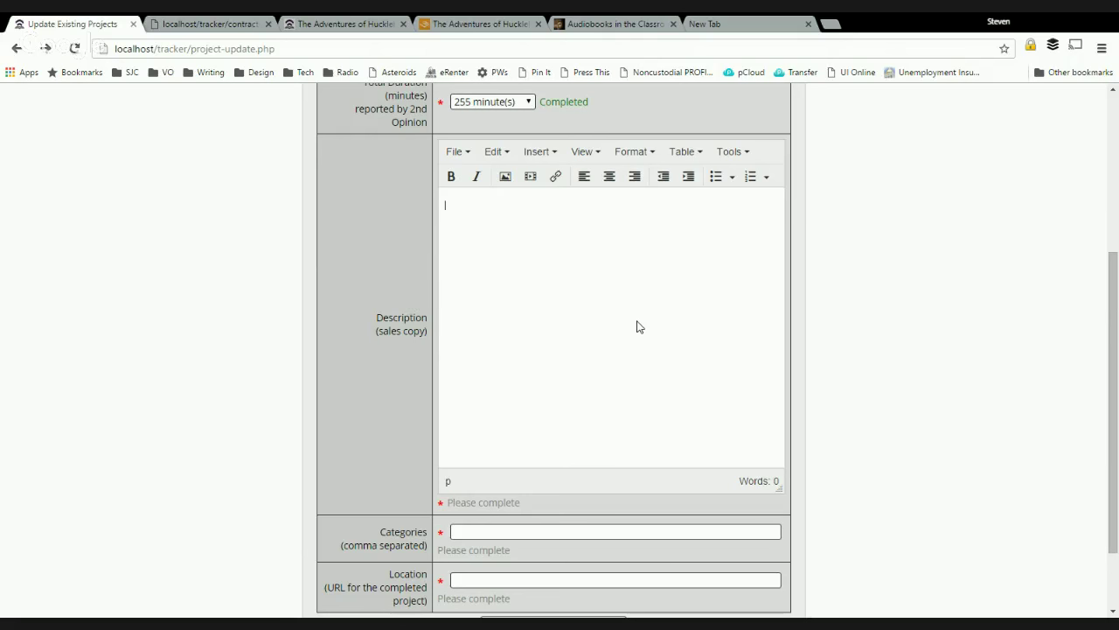
pyautogui.write('Cathcer')
pyautogui.press('BackSpace')
pyautogui.press('BackSpace')
pyautogui.press('BackSpace')
pyautogui.press('BackSpace')
pyautogui.write('cher in the Rye...')
pyautogui.hotkey('ctrl', 'a')
pyautogui.hotkey('ctrl', 'v')
pyautogui.hotkey('ctrl', 'v')
pyautogui.hotkey('ctrl', 'v')
pyautogui.hotkey('ctrl', 'v')
pyautogui.hotkey('ctrl', 'v')
pyautogui.hotkey('ctrl', 'v')
pyautogui.hotkey('ctrl', 'v')
pyautogui.hotkey('ctrl', 'v')
pyautogui.hotkey('ctrl', 'v')
pyautogui.hotkey('ctrl', 'v')
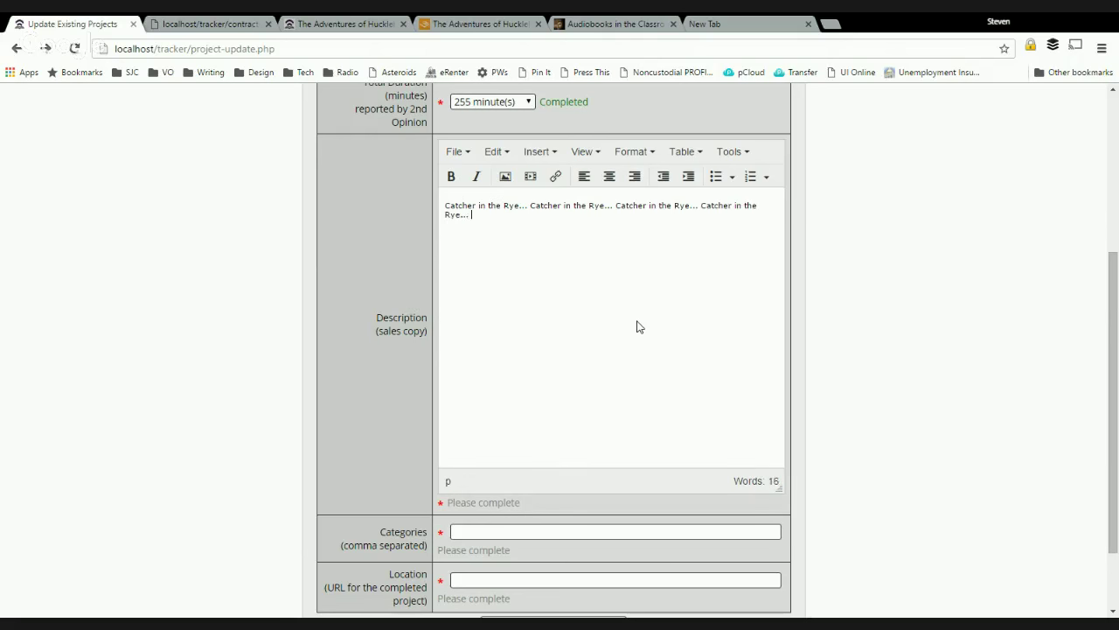
pyautogui.hotkey('ctrl', 'v')
pyautogui.hotkey('ctrl', 'v')
pyautogui.hotkey('ctrl', 'v')
pyautogui.hotkey('ctrl', 'v')
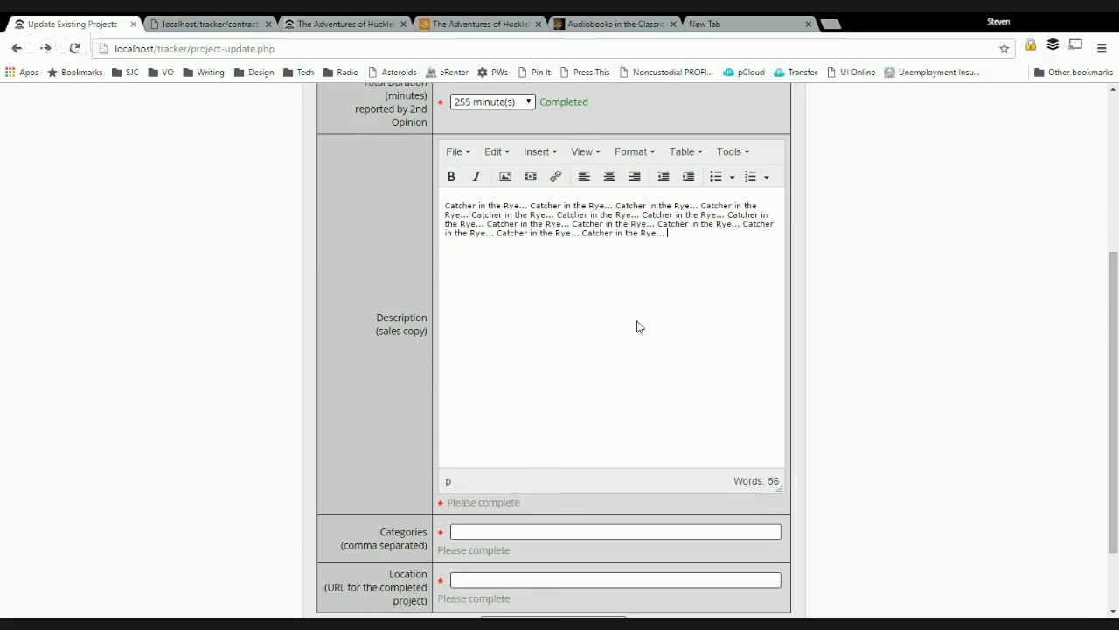
# Add a second paragraph to the sales description with "Catcher in the Rye..." repeated five times.
pyautogui.press('Return')
pyautogui.hotkey('ctrl', 'v')
pyautogui.hotkey('ctrl', 'v')
pyautogui.hotkey('ctrl', 'v')
pyautogui.hotkey('ctrl', 'v')
pyautogui.hotkey('ctrl', 'v')
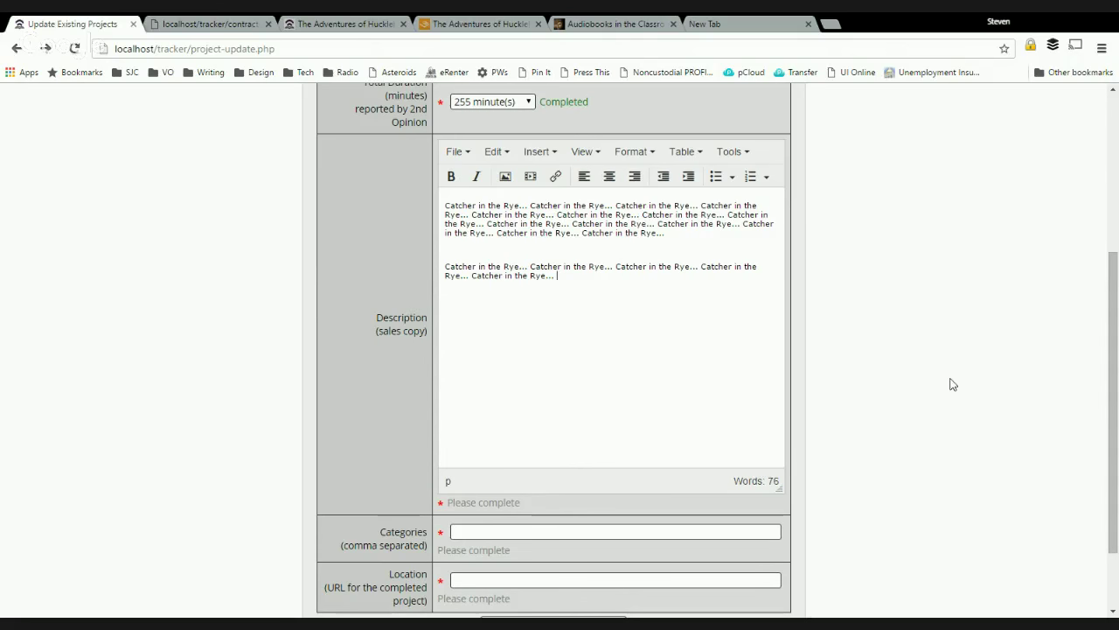
# Enter "Classics, American Literature, K12 Education," as the completed project's categories.
pyautogui.scroll(-1, 950, 382)
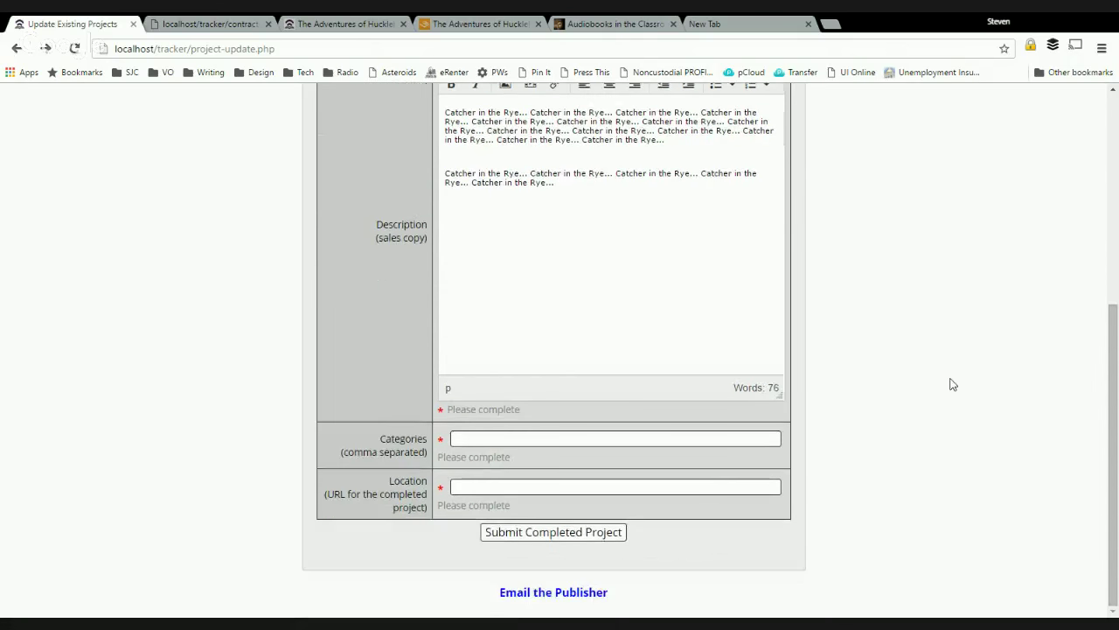
pyautogui.click(725, 446)
pyautogui.write('Classi')
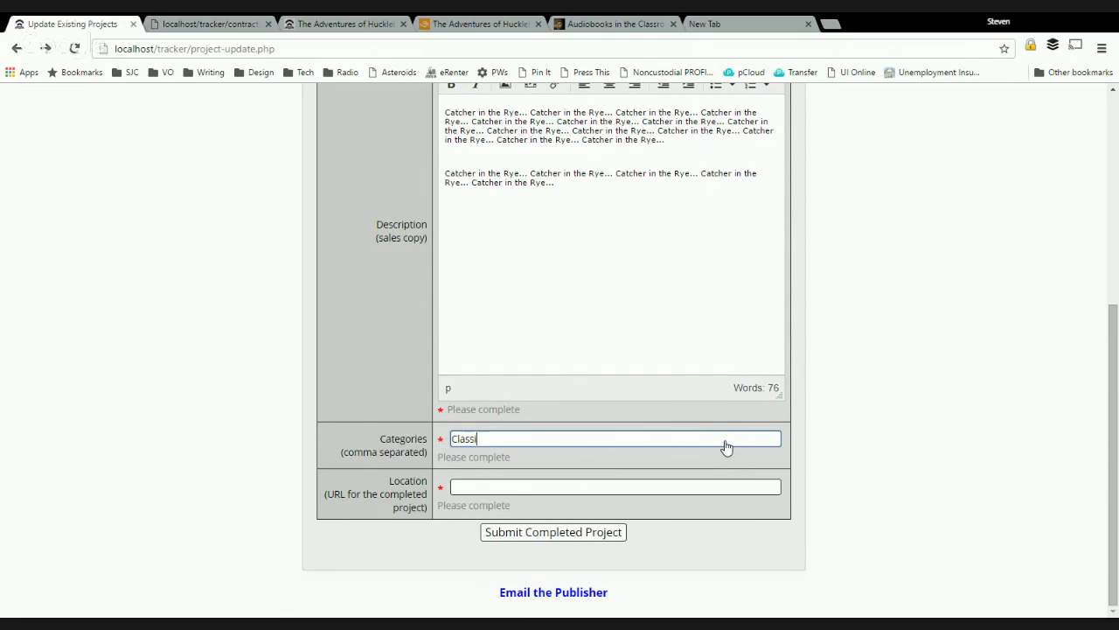
pyautogui.write('cs, Ameri')
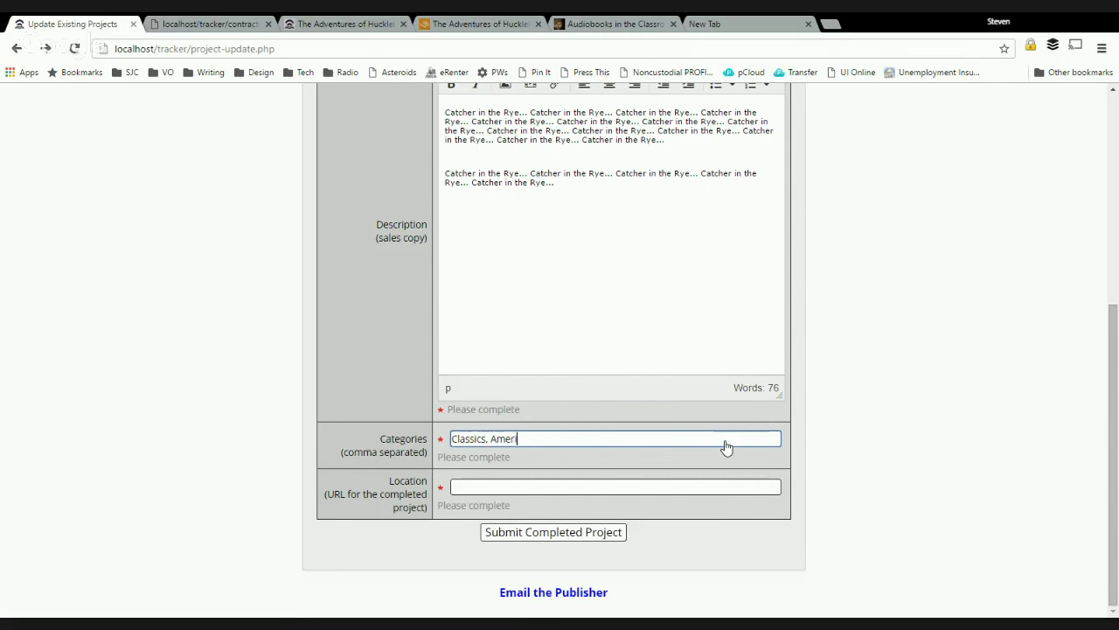
pyautogui.write("can Literature, Children's Lit, Fantasy")
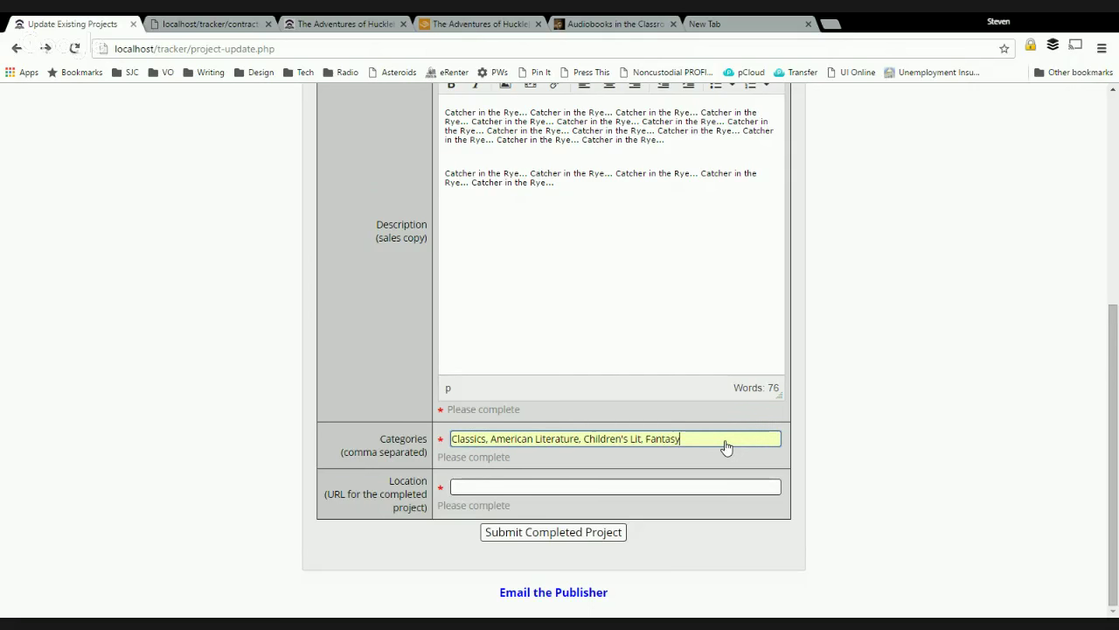
pyautogui.press('BackSpace')
pyautogui.press('BackSpace')
pyautogui.press('BackSpace')
pyautogui.press('BackSpace')
pyautogui.press('BackSpace')
pyautogui.press('BackSpace')
pyautogui.press('BackSpace')
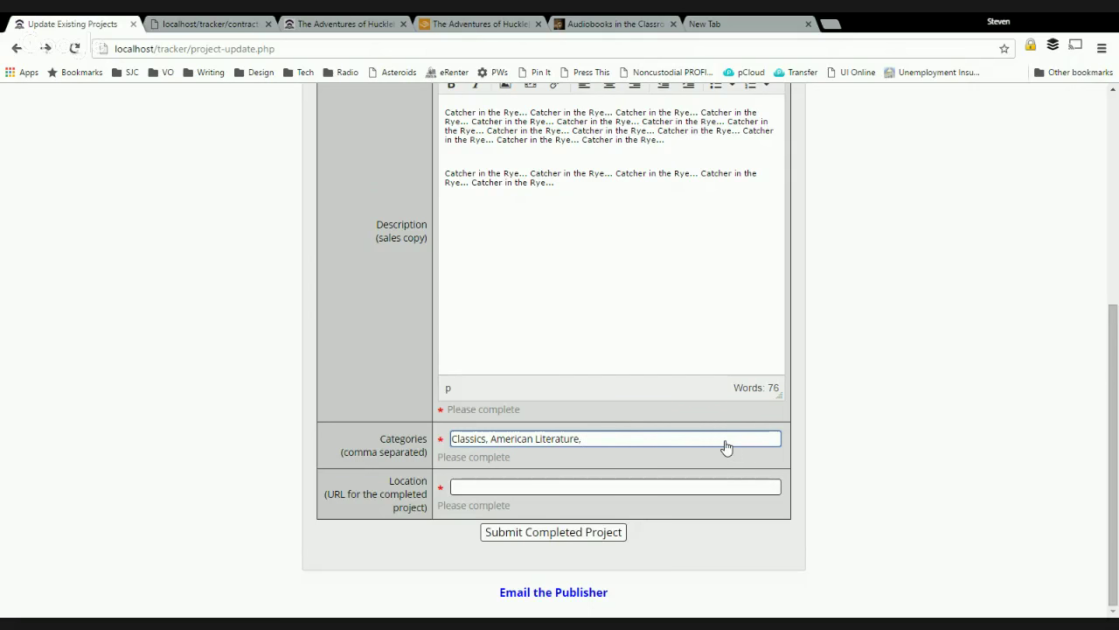
pyautogui.write('H')
pyautogui.press('BackSpace')
pyautogui.press('BackSpace')
pyautogui.write('K12 Education,')
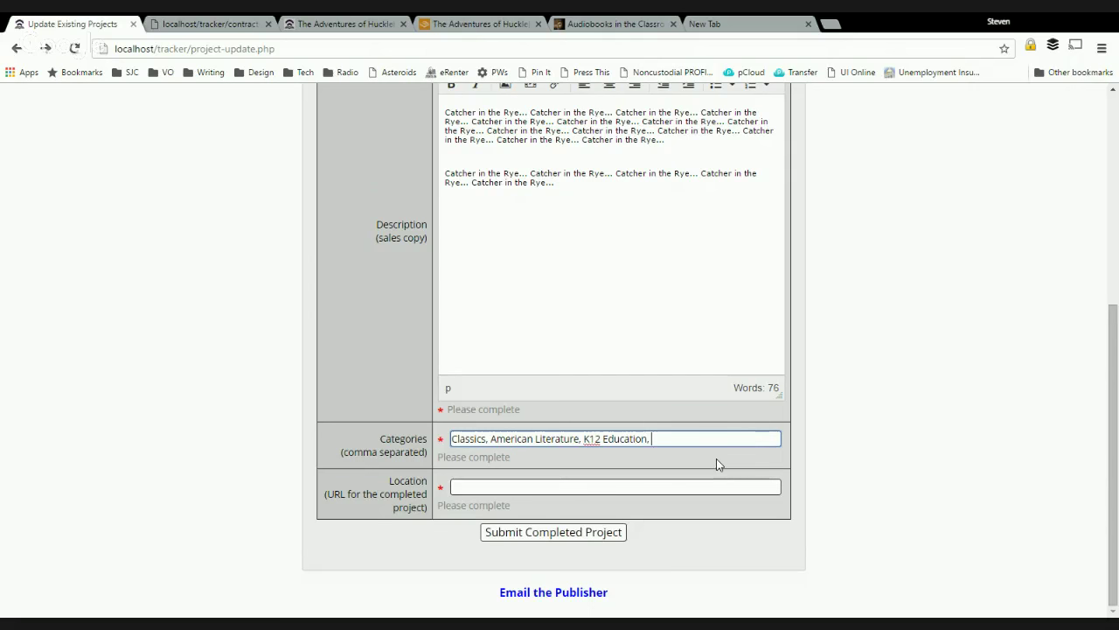
pyautogui.click(699, 491)
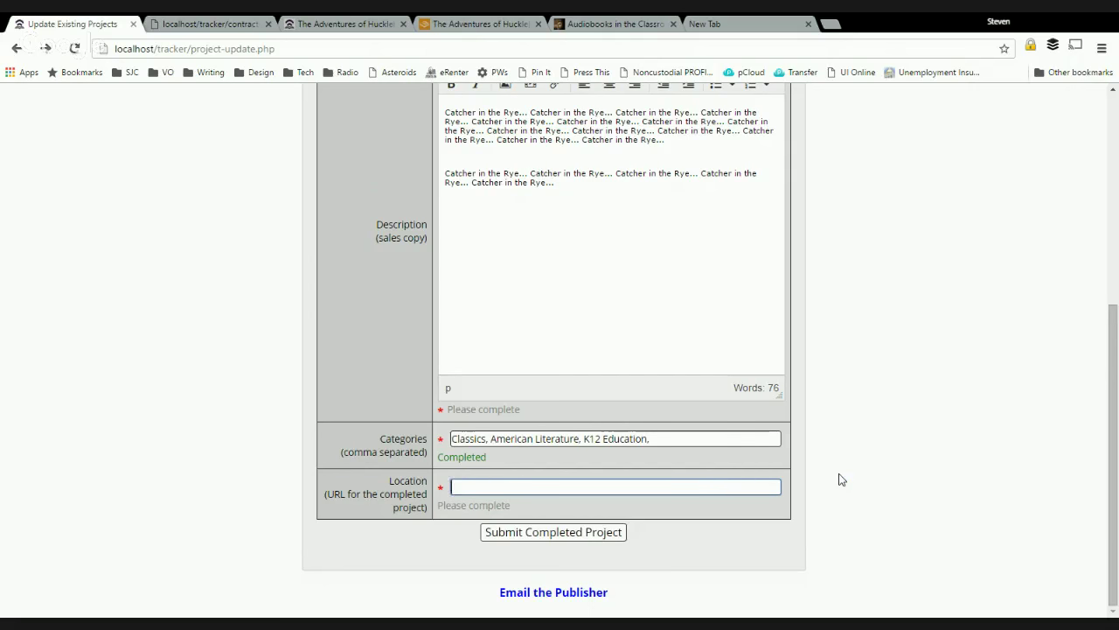
pyautogui.write('http://www.dropbox.com/lkjsdkfdsjlfjskldf=dl=0')
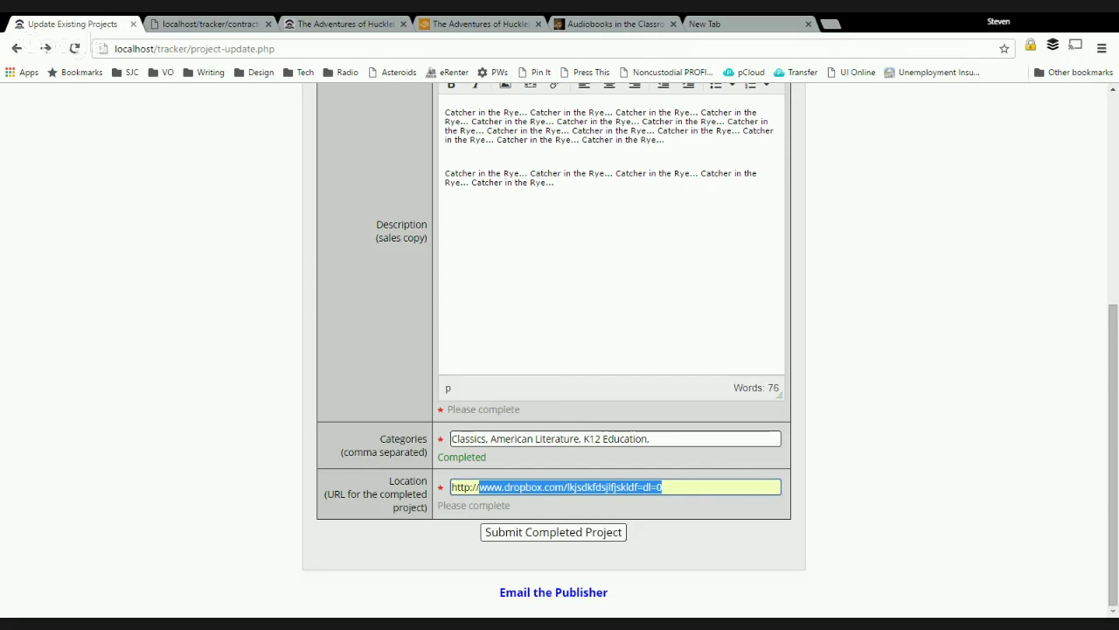
pyautogui.click(686, 499)
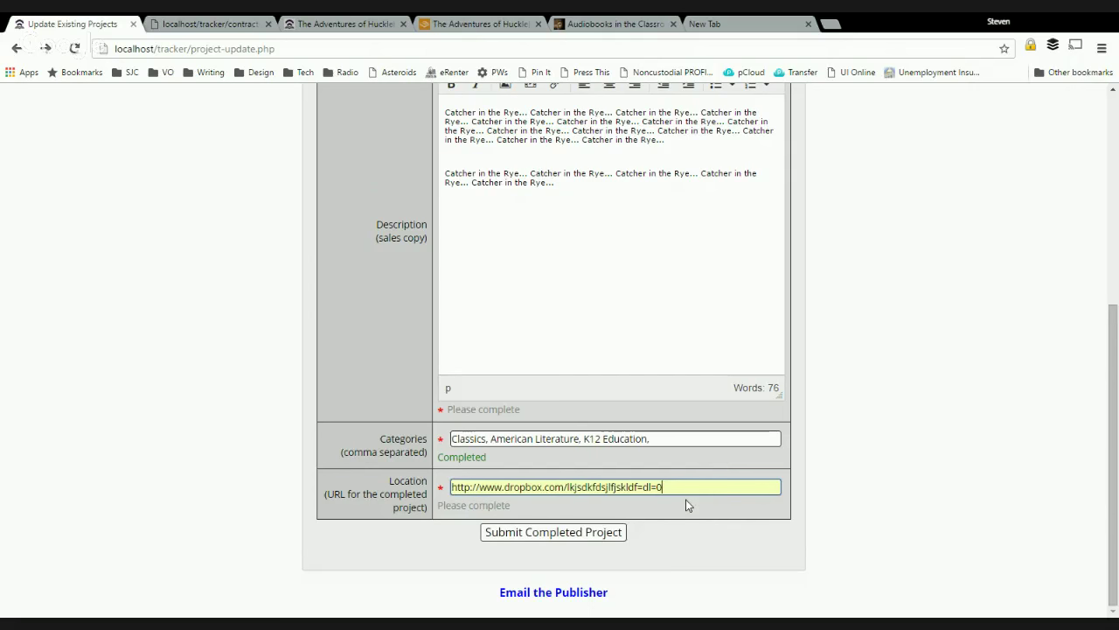
pyautogui.click(609, 532)
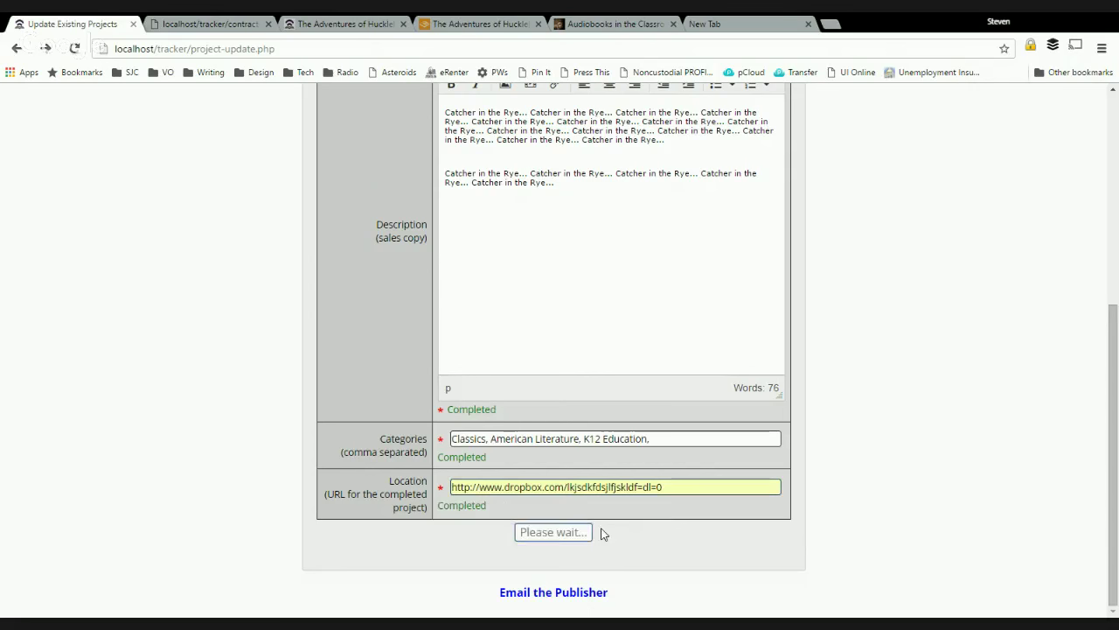